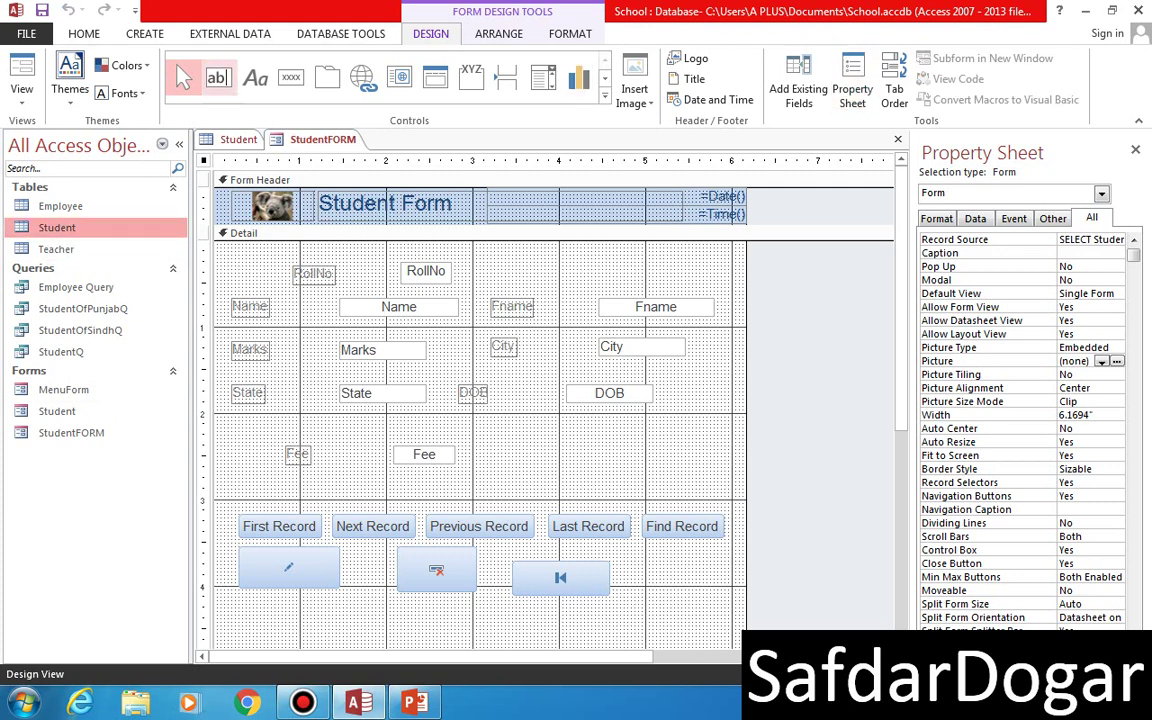
# Create a basic report from the Student table and hide the property sheet to give the report more room.
pyautogui.click(144, 33)
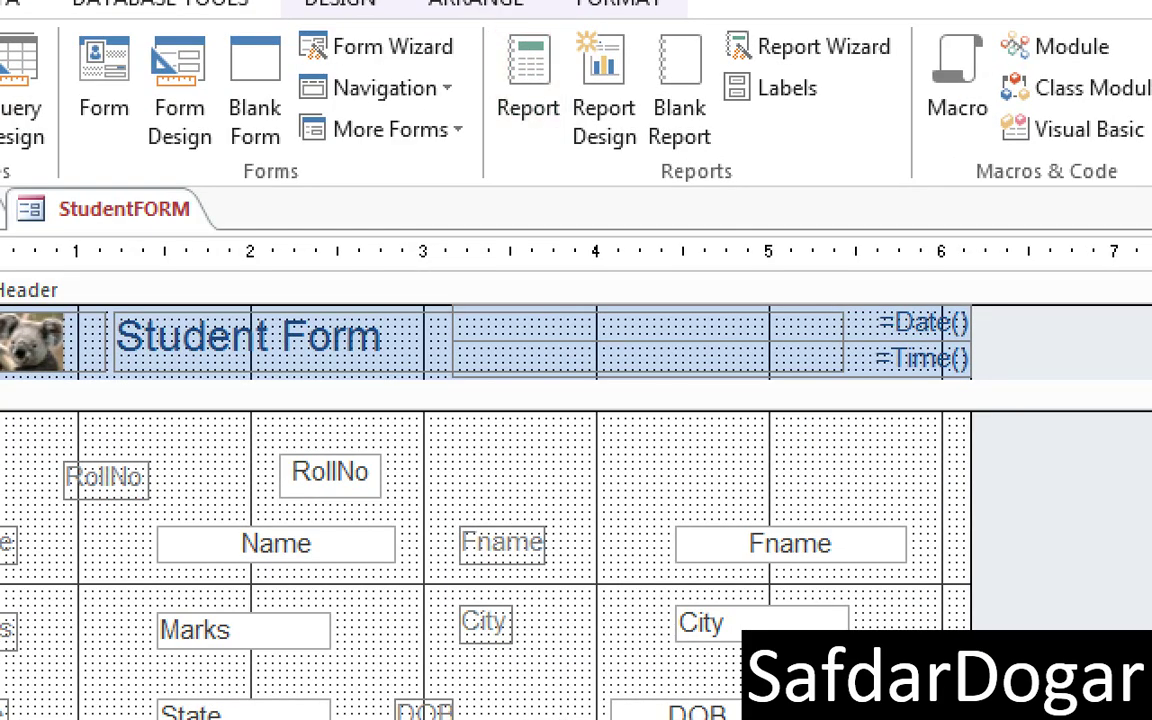
pyautogui.click(528, 88)
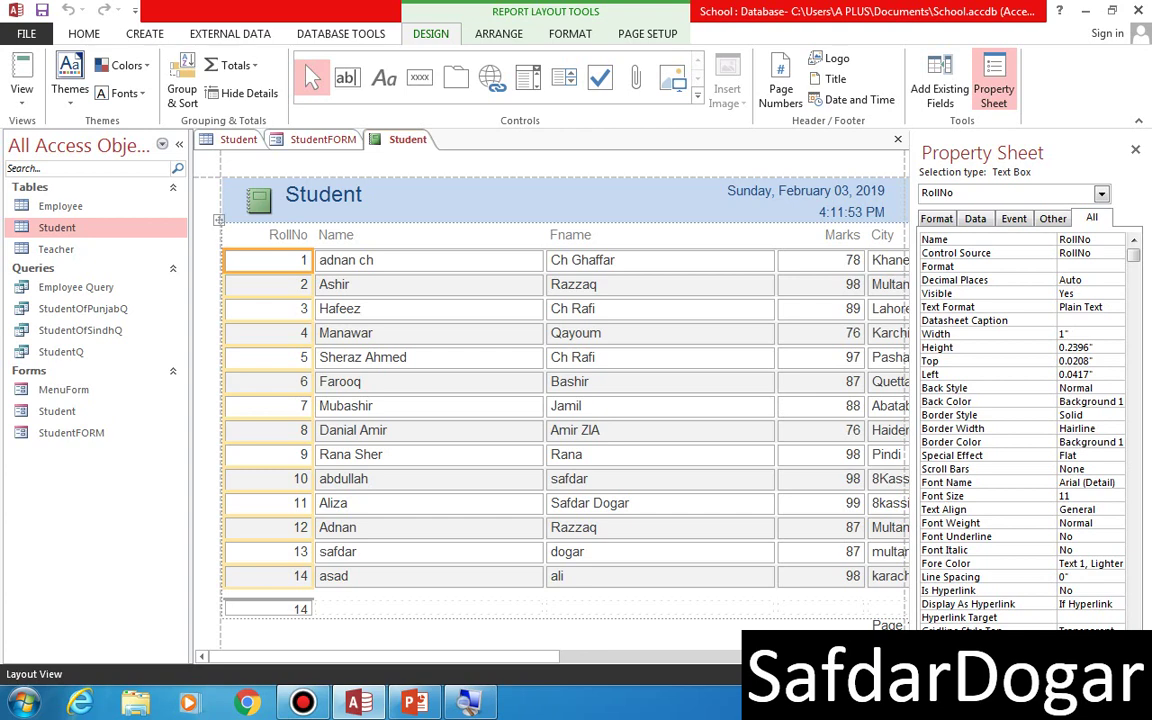
pyautogui.click(1135, 149)
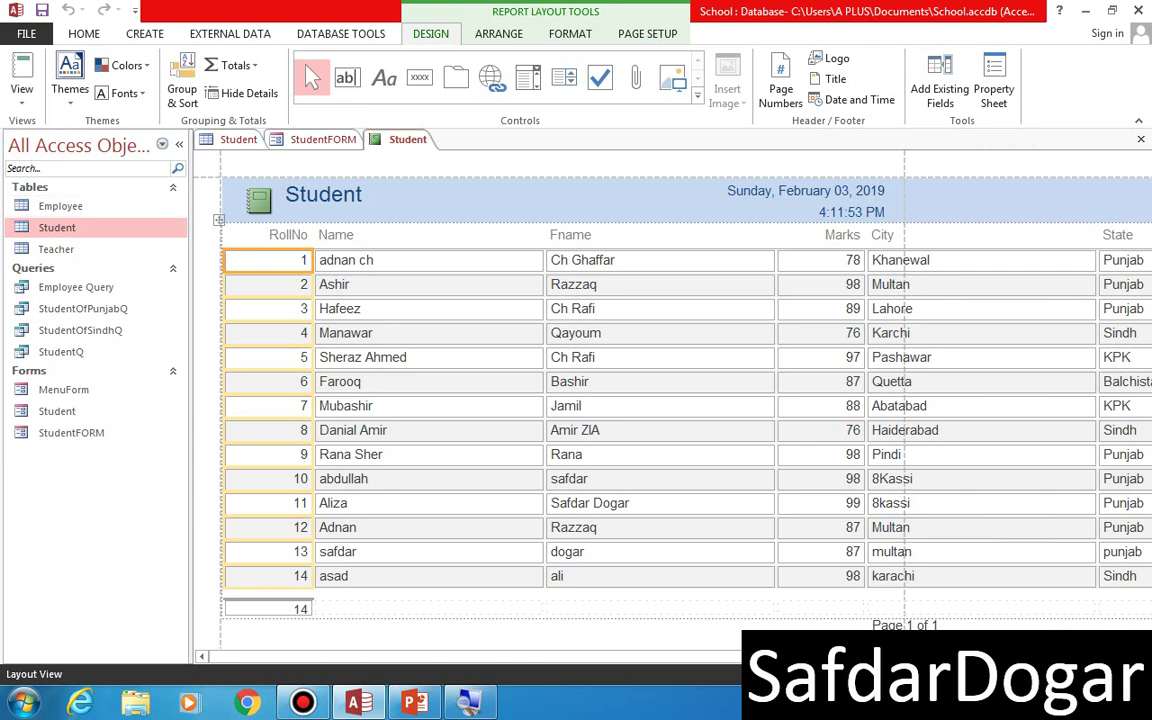
# Save the new report under the name StudentReport.
pyautogui.click(42, 10)
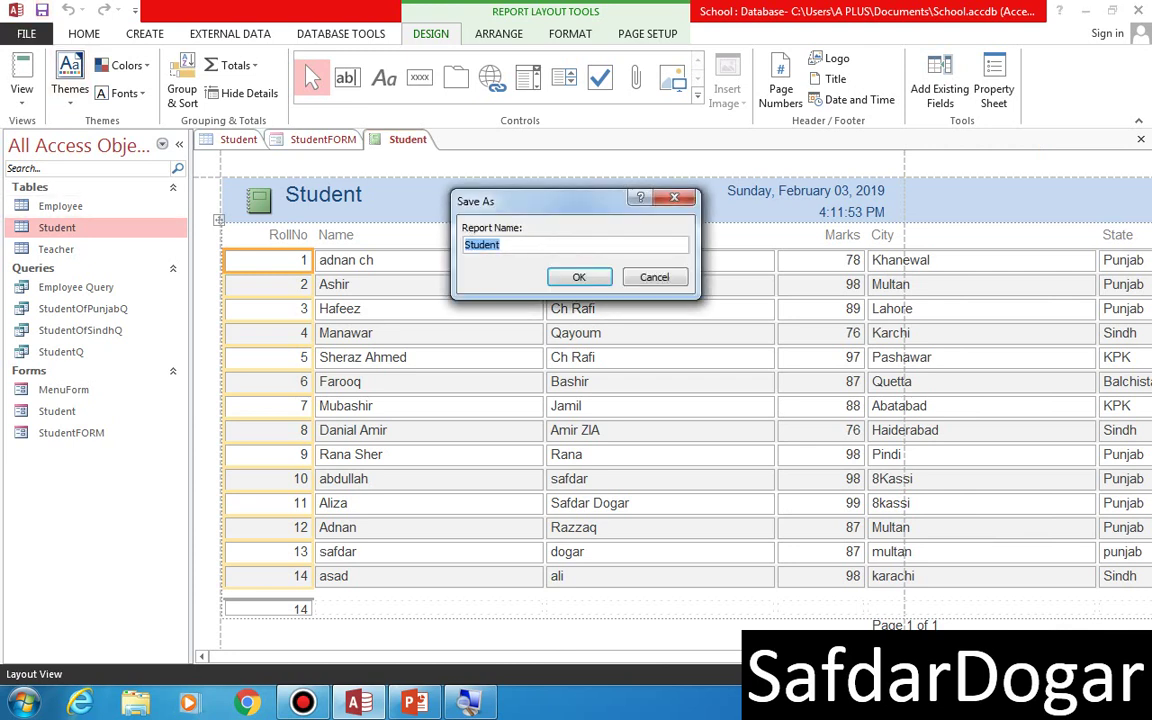
pyautogui.press('End')
pyautogui.write('Report')
pyautogui.press('Return')
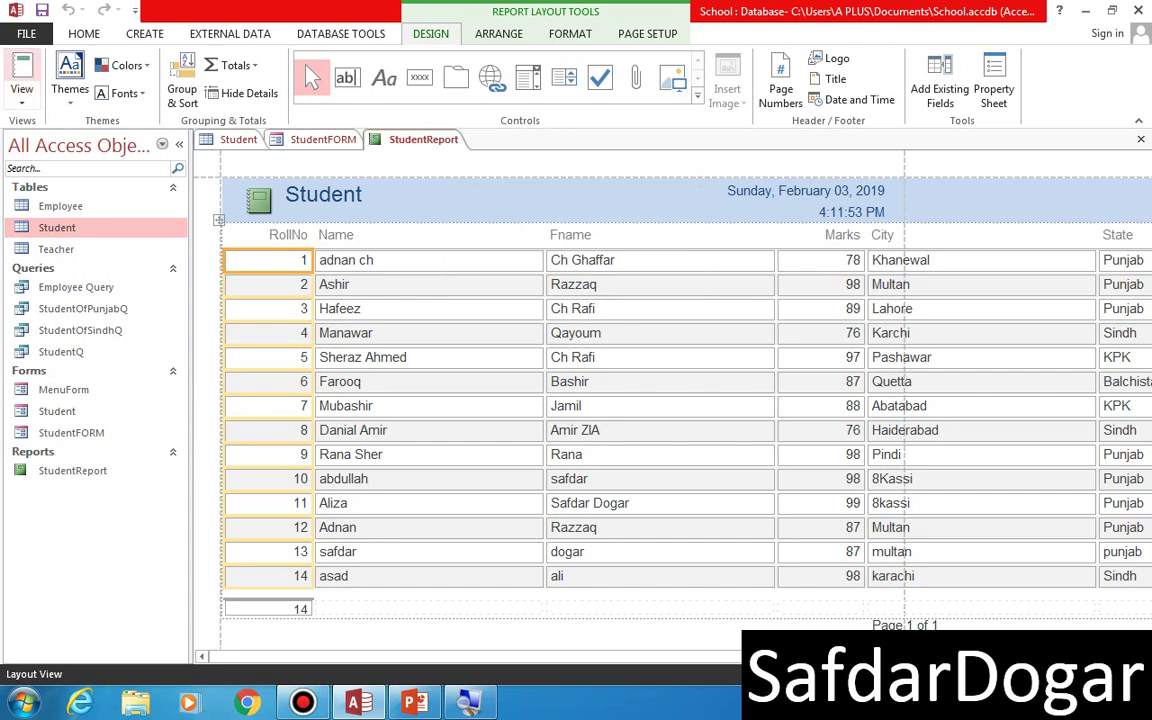
# Look at StudentReport in Report View and Design View, and check the available paper sizes.
pyautogui.click(21, 65)
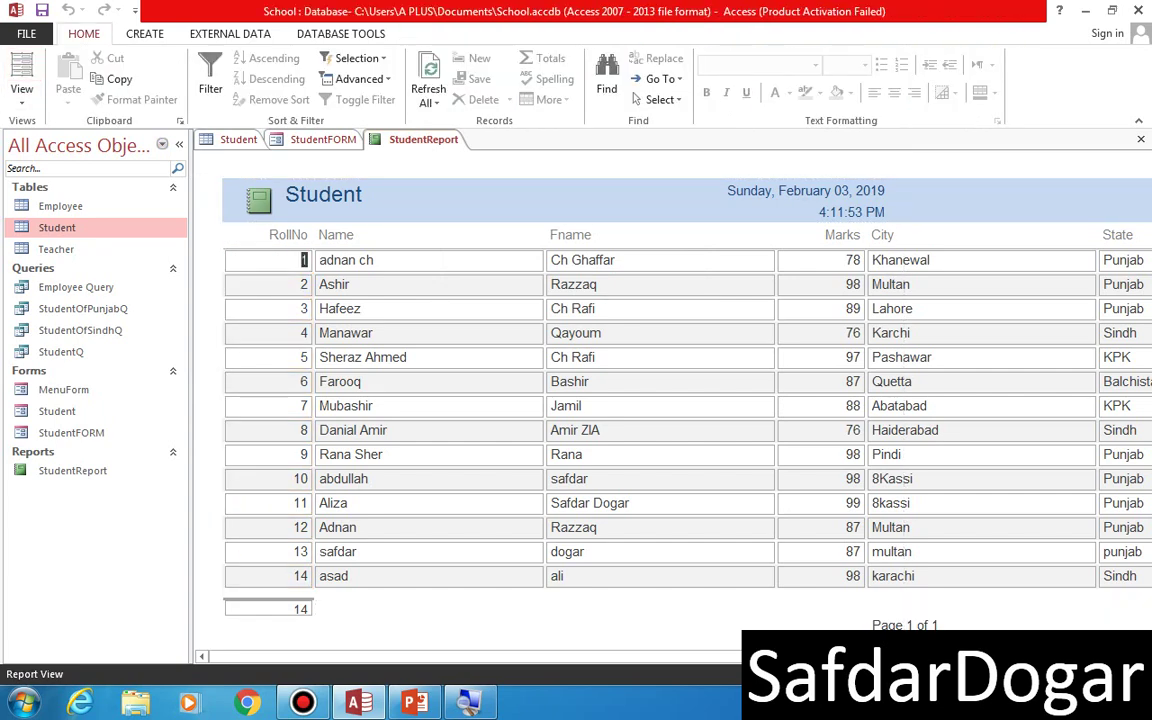
pyautogui.moveTo(775, 657)
pyautogui.mouseDown()
pyautogui.moveTo(1051, 657)
pyautogui.moveTo(775, 657)
pyautogui.mouseUp()
pyautogui.click(21, 92)
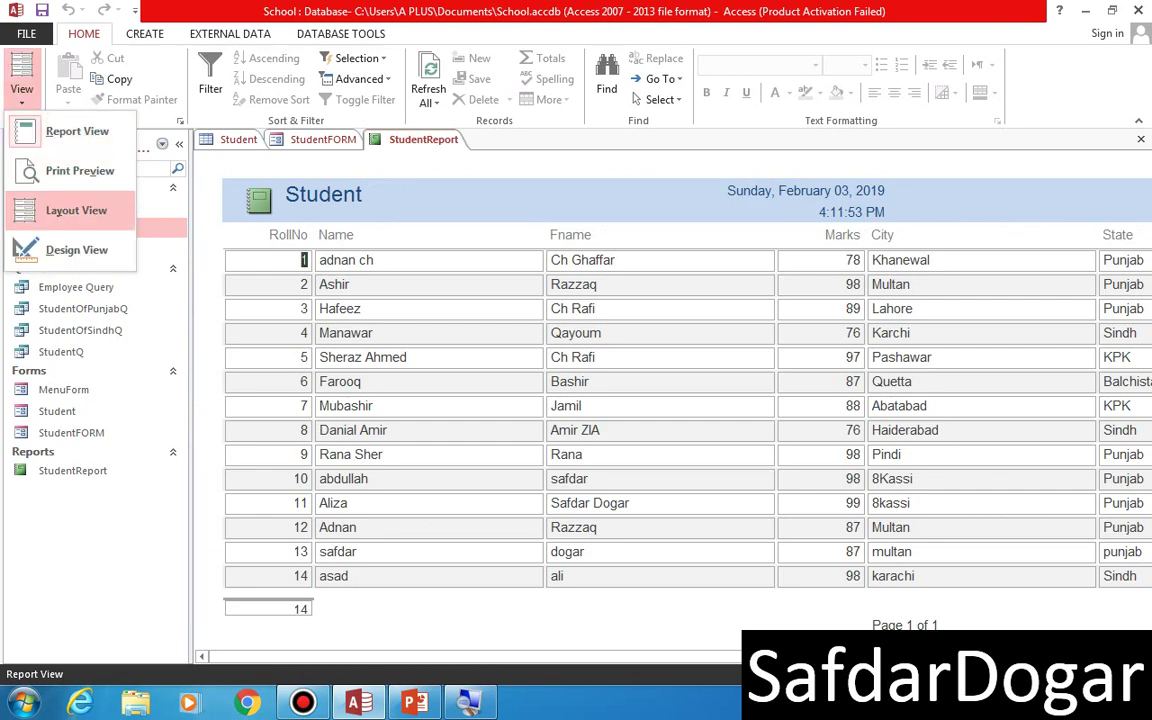
pyautogui.click(76, 247)
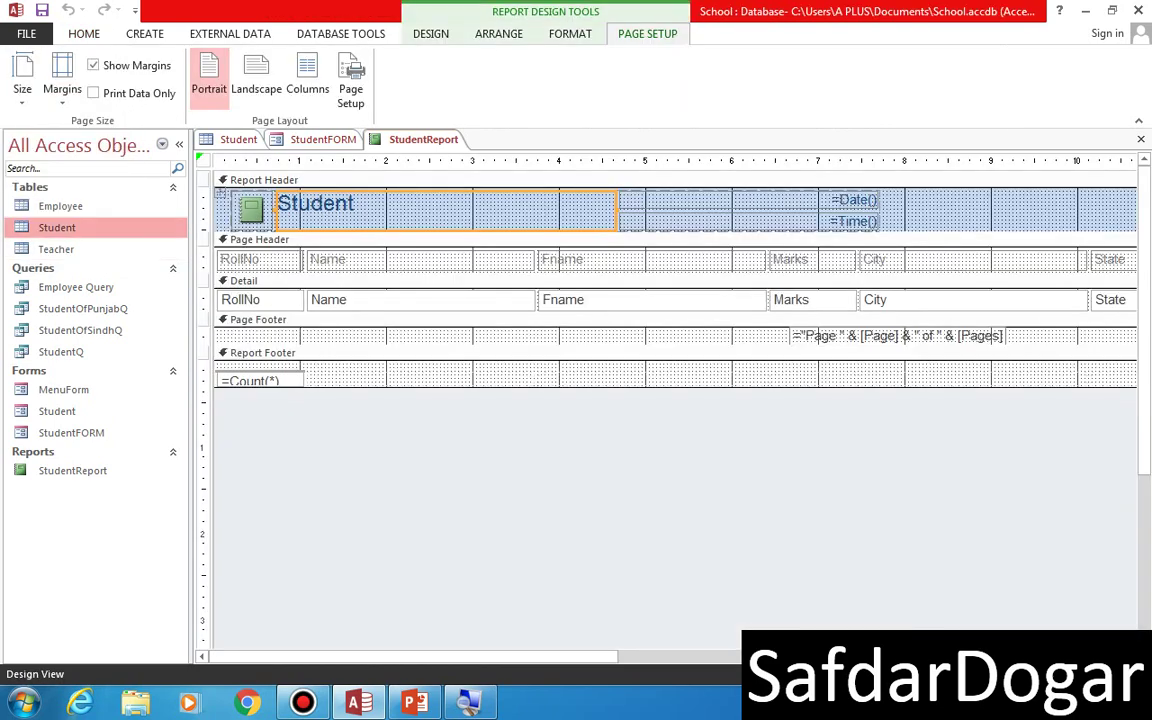
pyautogui.click(22, 80)
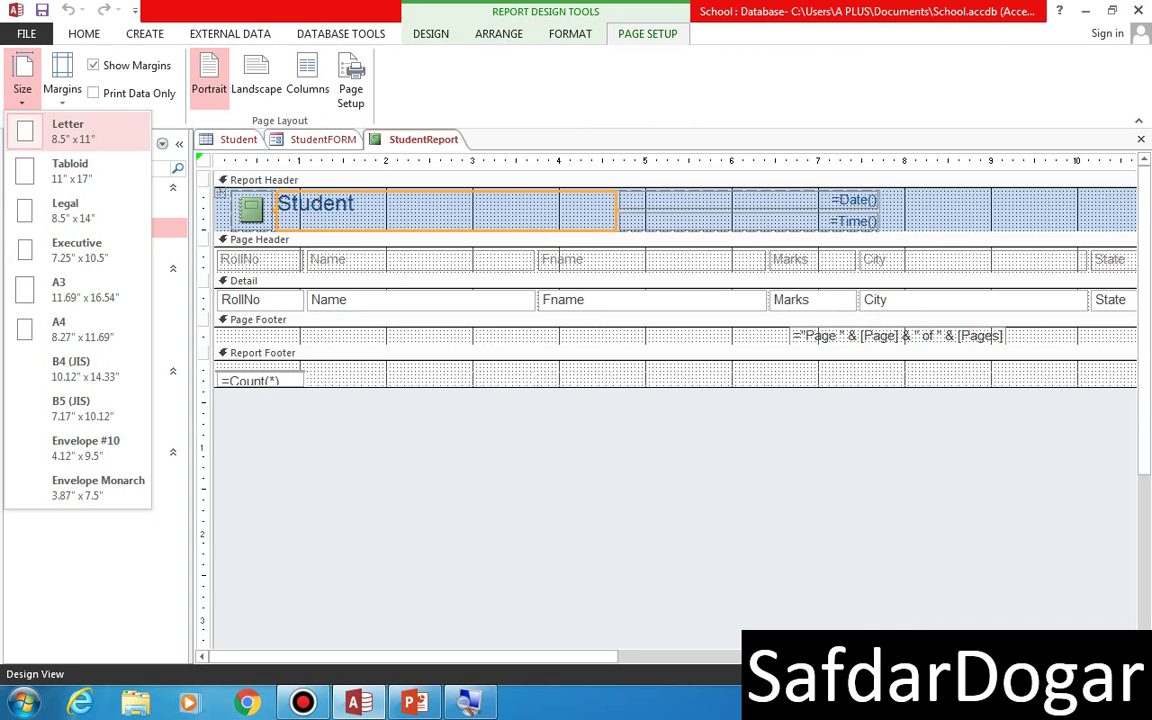
pyautogui.click(430, 33)
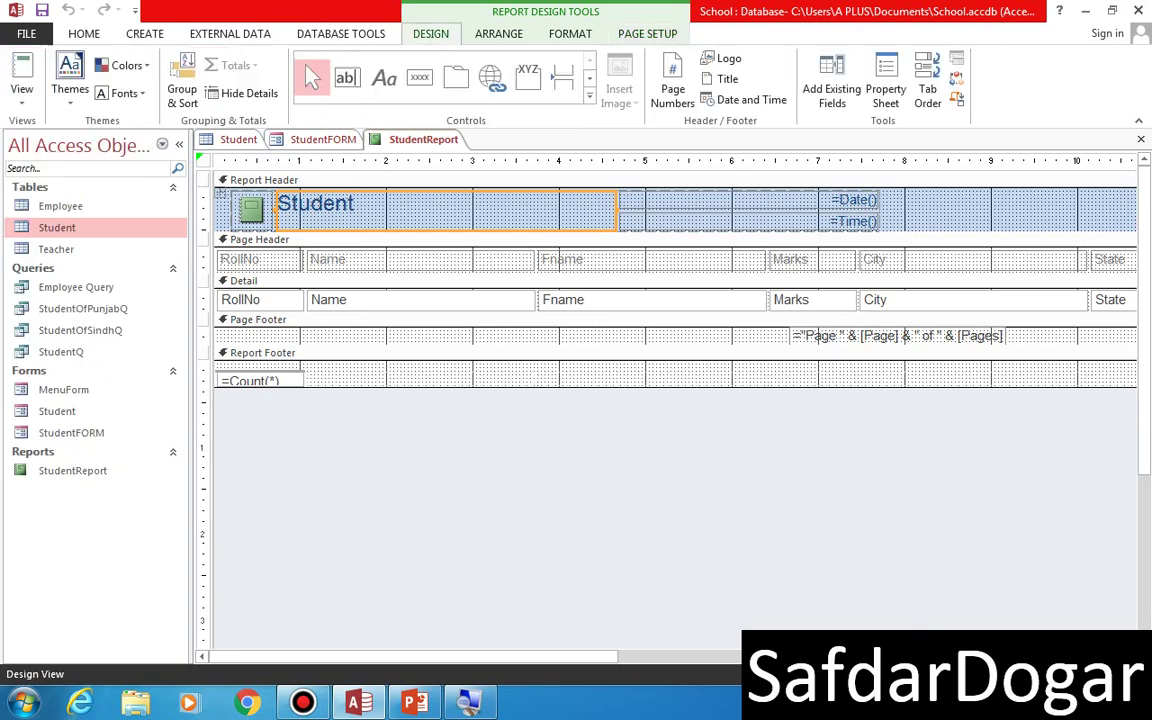
# Switch StudentReport to Layout View and narrow the RollNo column slightly.
pyautogui.click(22, 85)
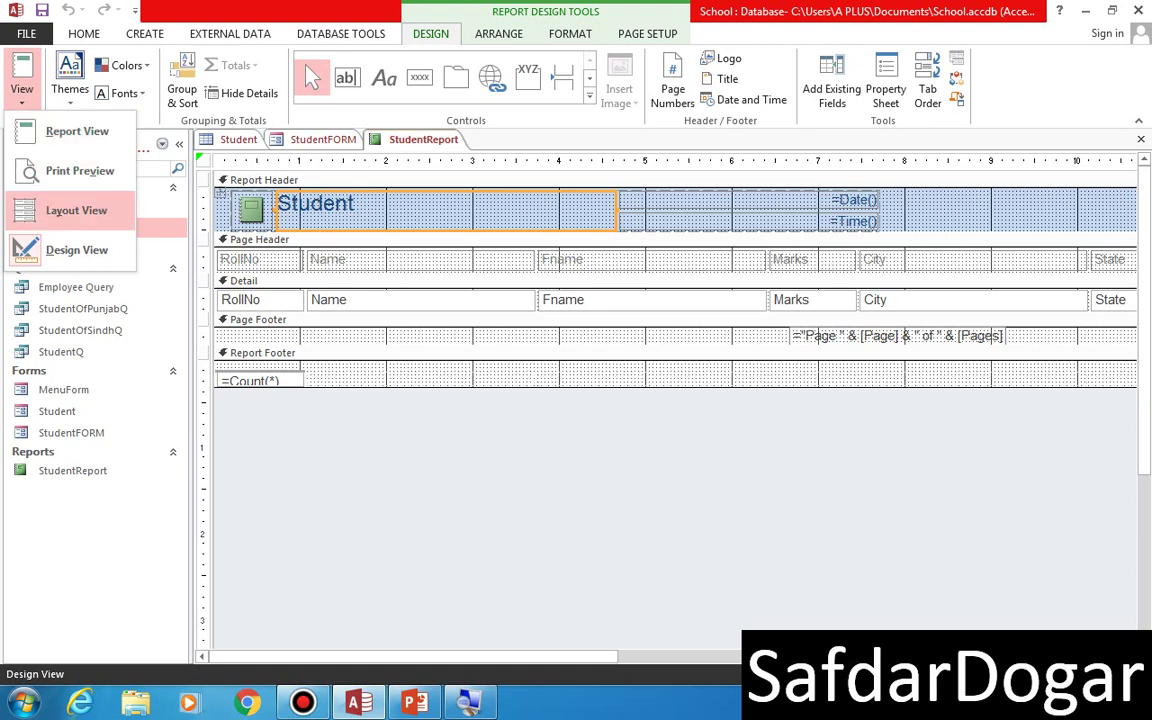
pyautogui.click(76, 210)
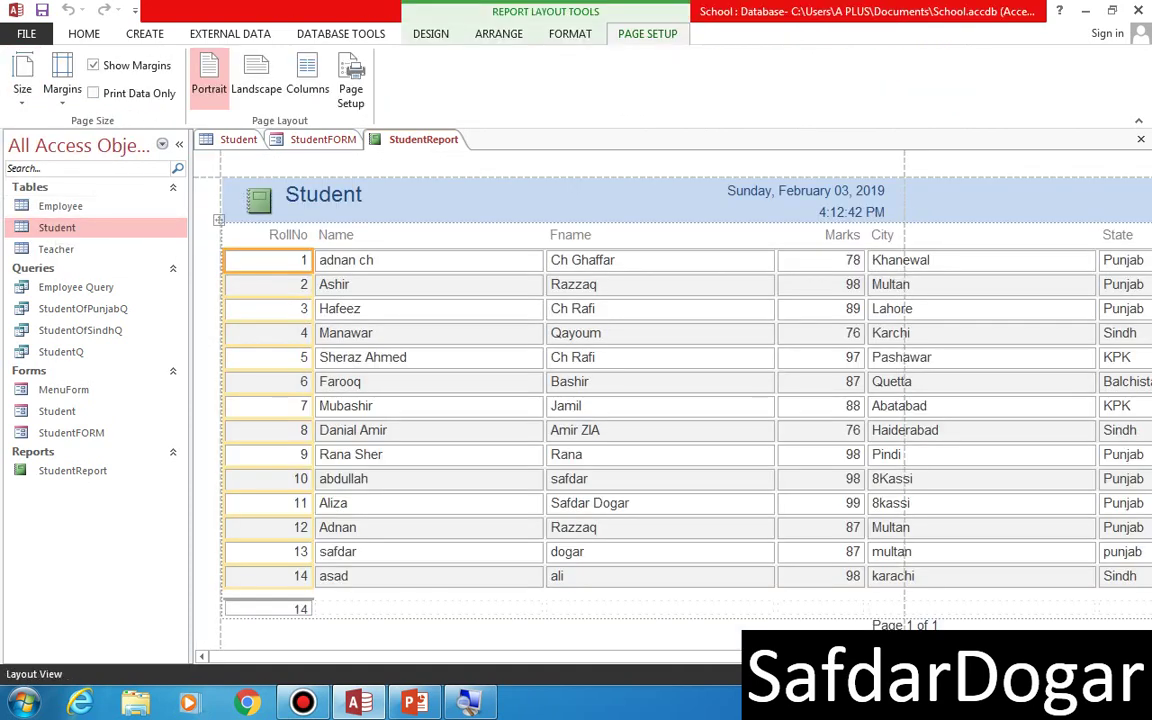
pyautogui.click(269, 236)
pyautogui.click(269, 236)
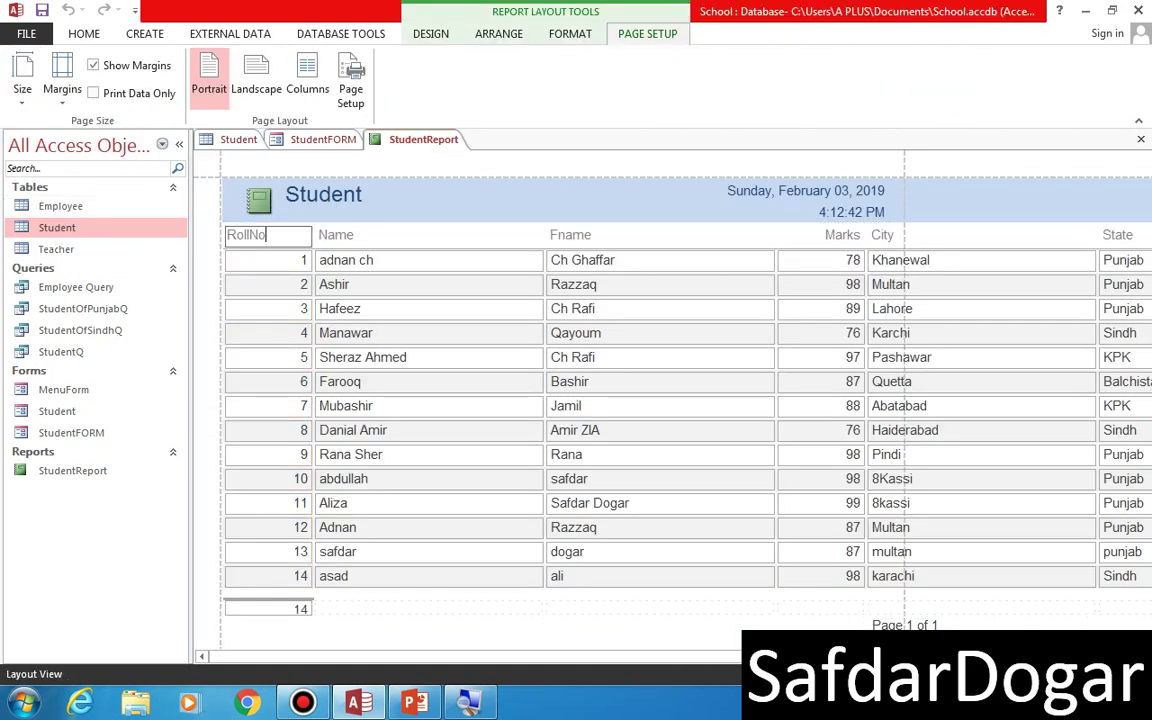
pyautogui.click(400, 260)
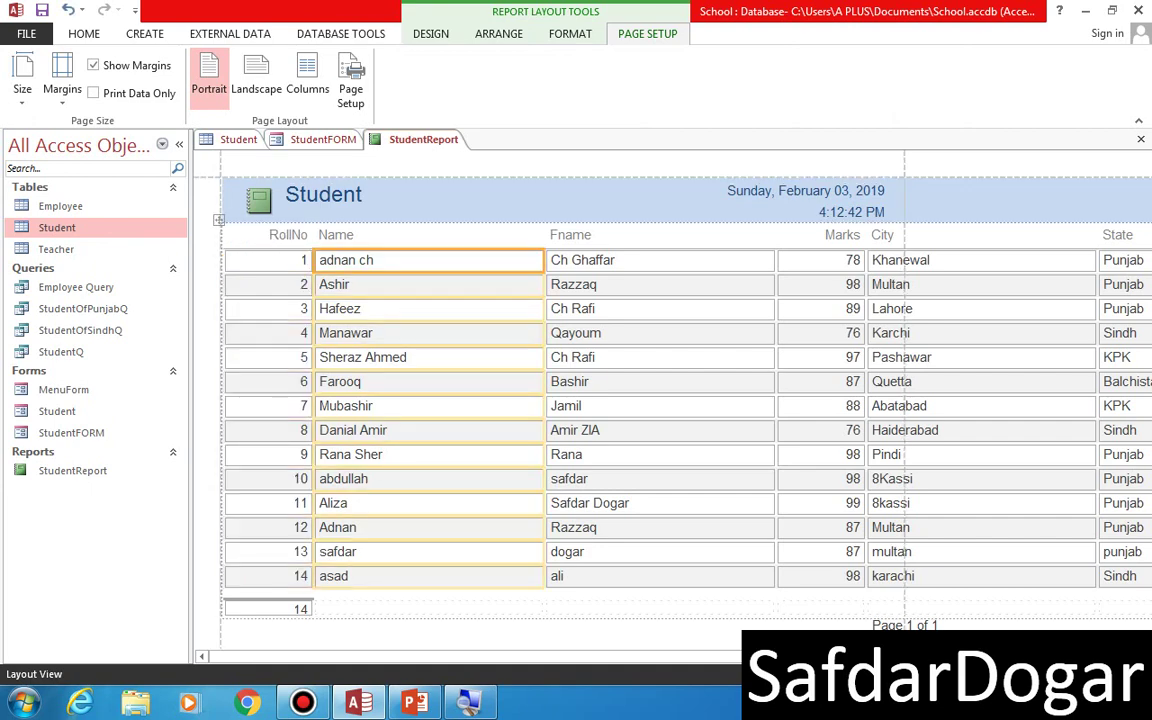
pyautogui.click(269, 261)
pyautogui.moveTo(313, 261); pyautogui.dragTo(288, 261)
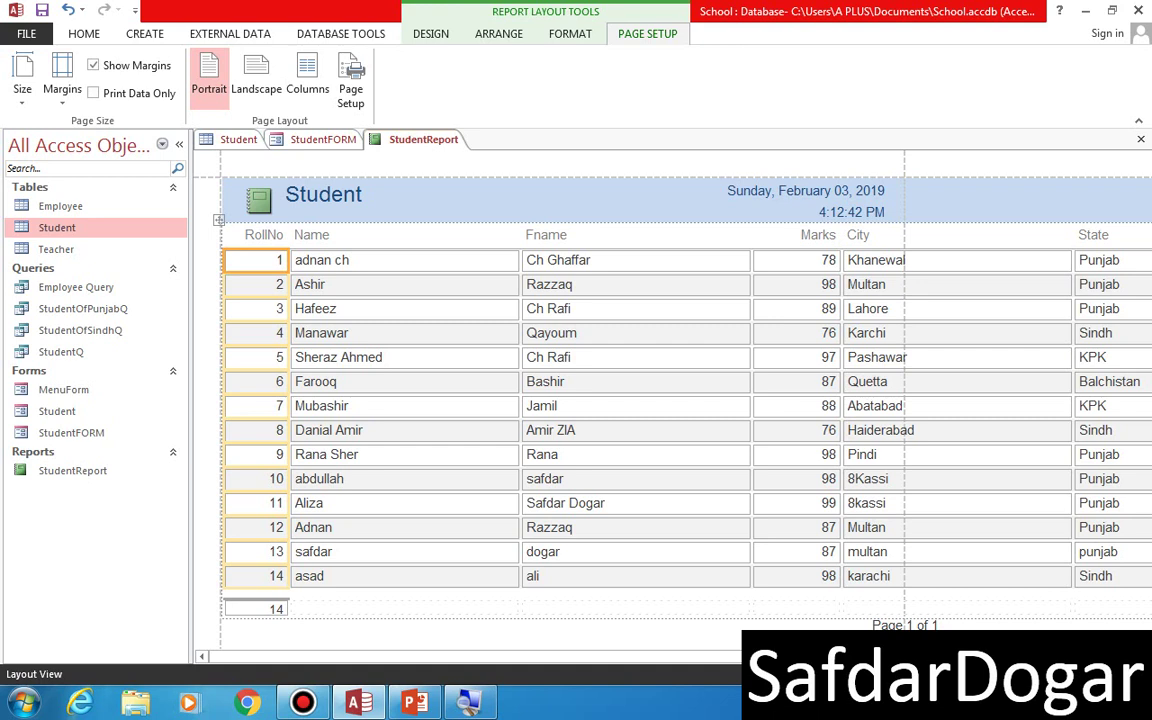
# Narrow the Name and Fname columns so they fit their contents more closely.
pyautogui.click(404, 261)
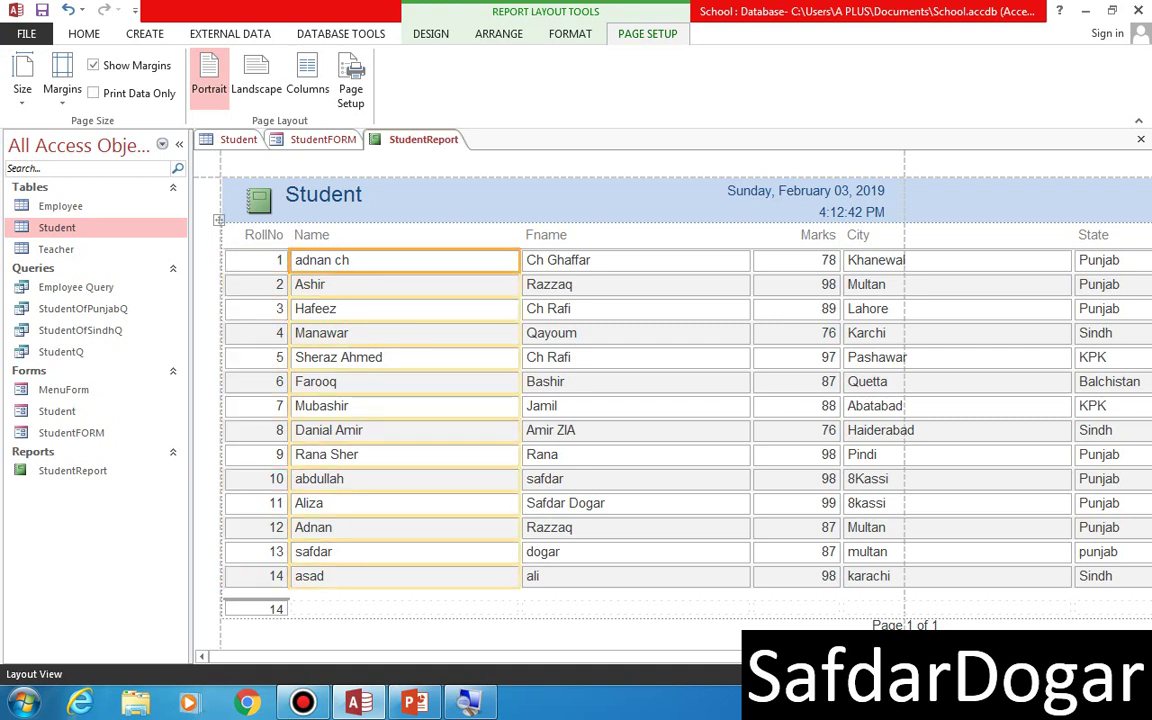
pyautogui.moveTo(520, 261); pyautogui.dragTo(426, 261)
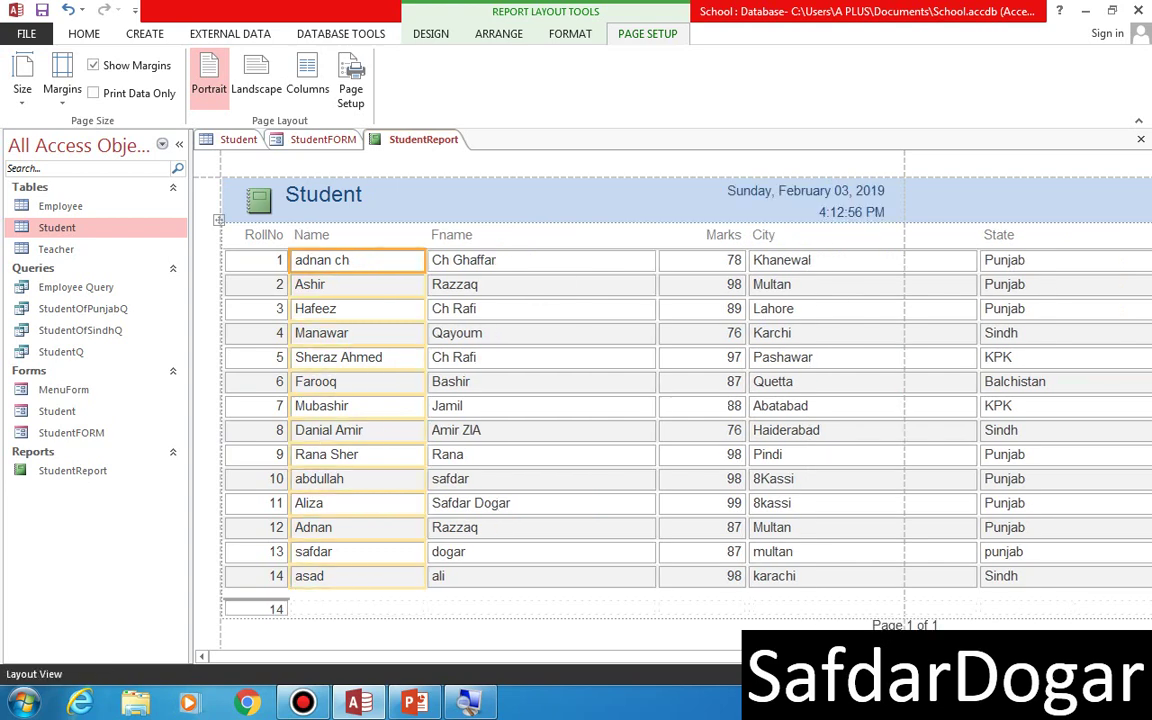
pyautogui.click(560, 261)
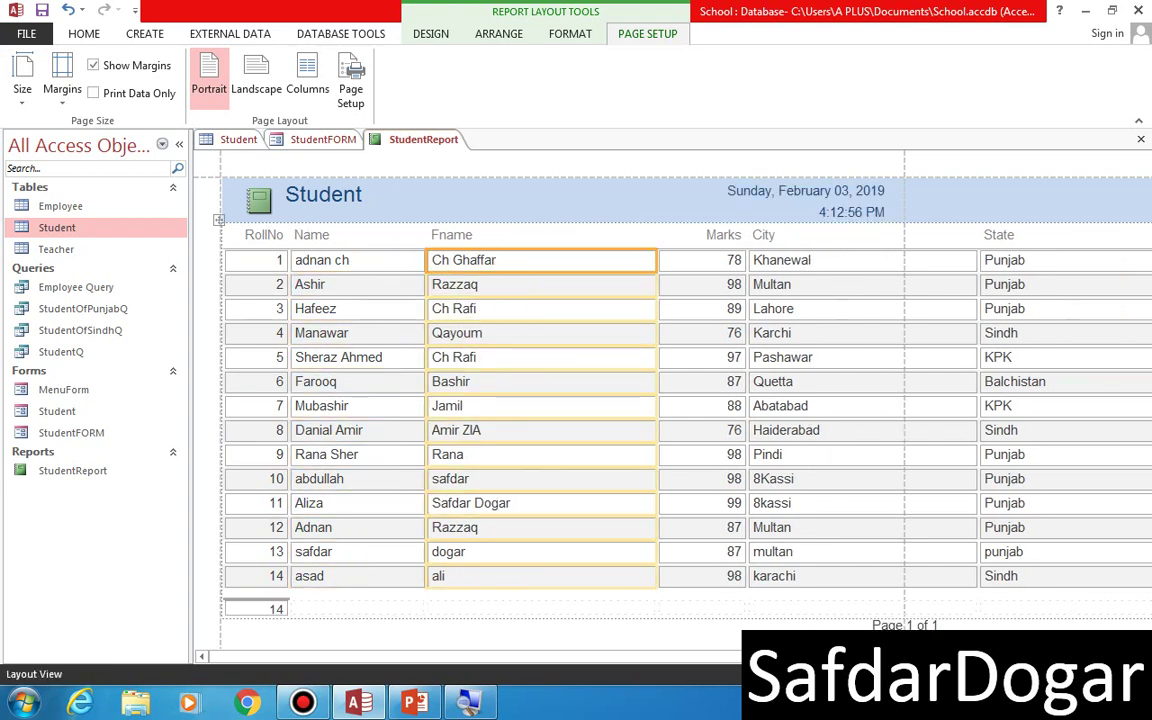
pyautogui.moveTo(656, 261); pyautogui.dragTo(562, 261)
# Narrow the Marks column slightly and shrink the City column to about half its width.
pyautogui.click(608, 261)
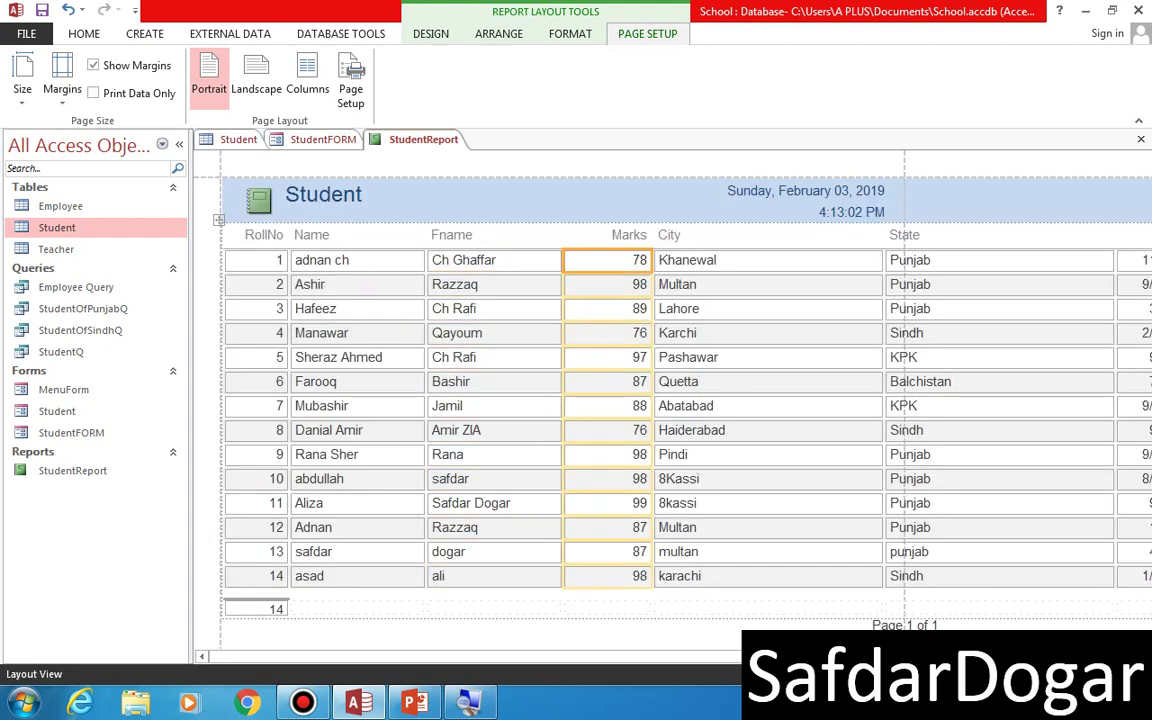
pyautogui.moveTo(653, 261); pyautogui.dragTo(635, 261)
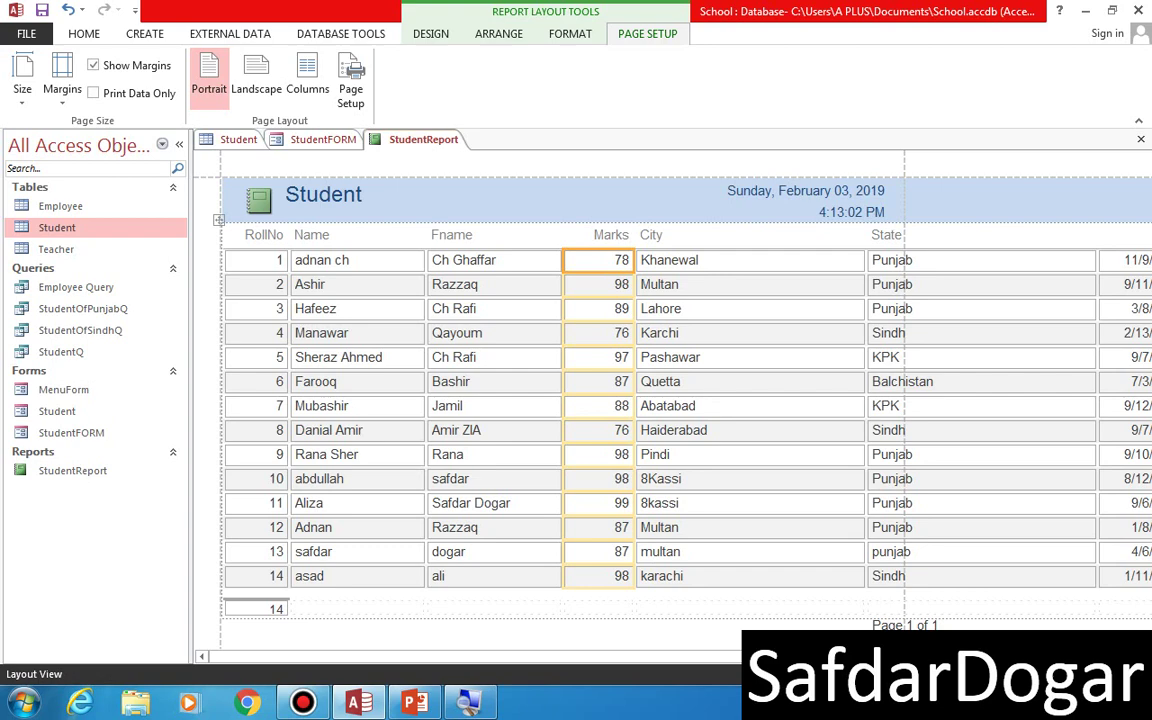
pyautogui.click(722, 261)
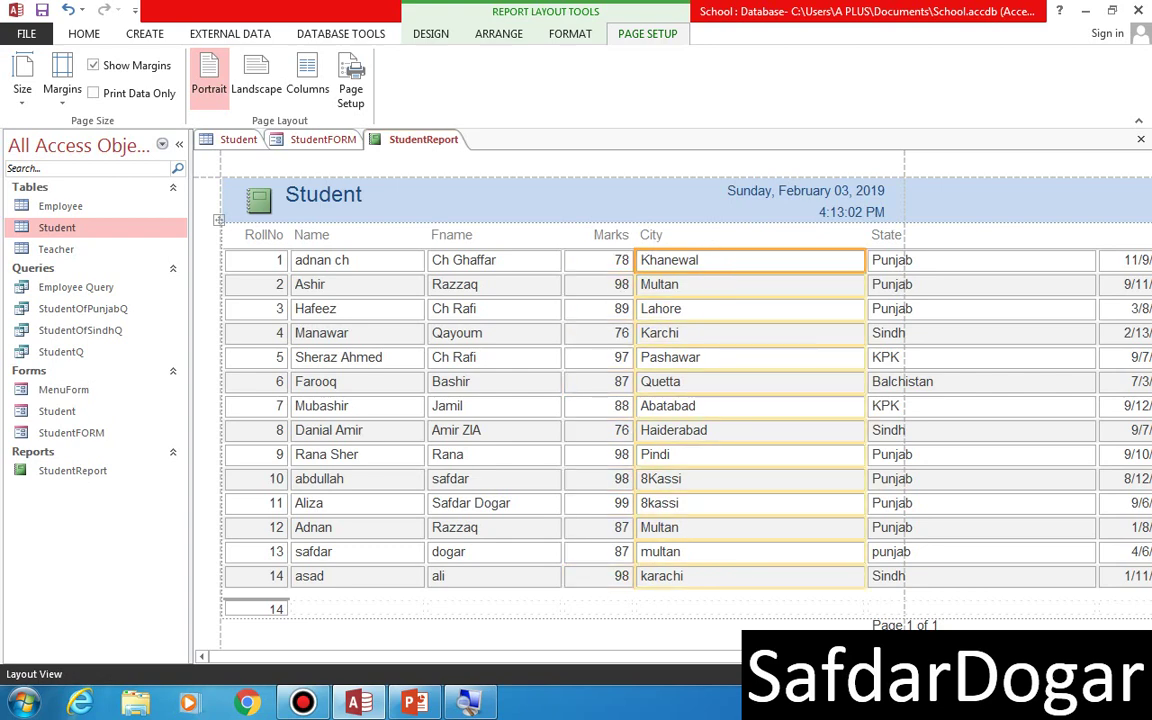
pyautogui.moveTo(865, 261); pyautogui.dragTo(742, 261)
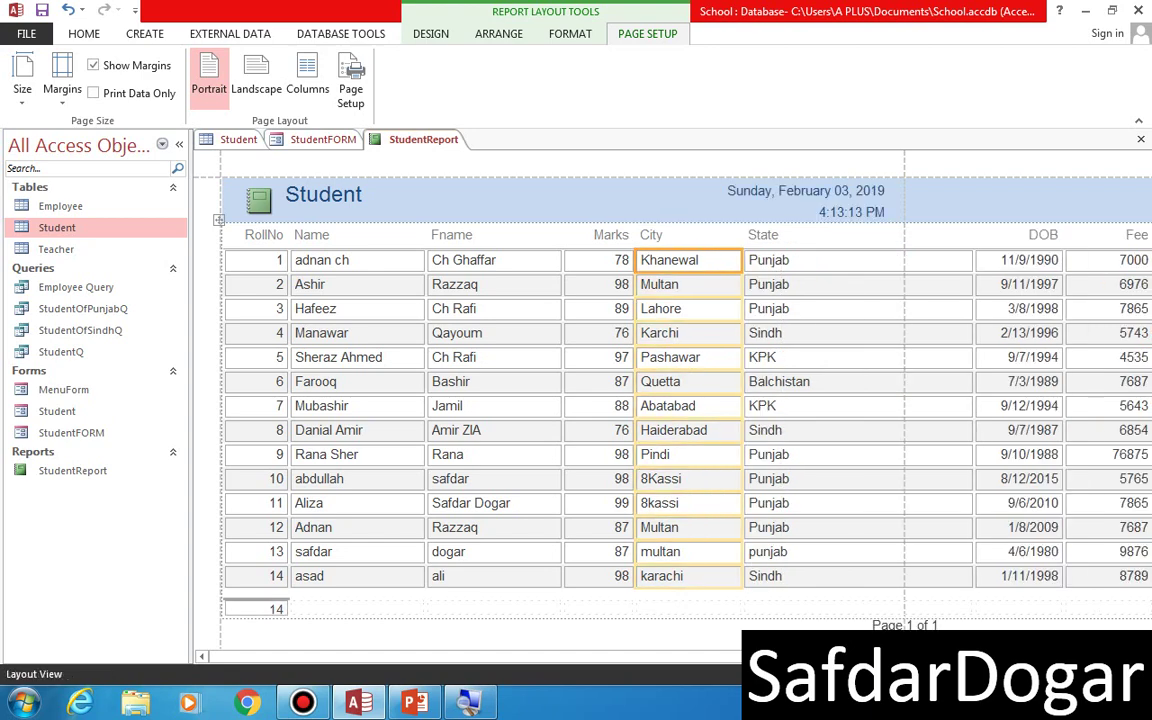
# Shrink the State column to about half its width and narrow the DOB and Fee columns slightly.
pyautogui.click(858, 309)
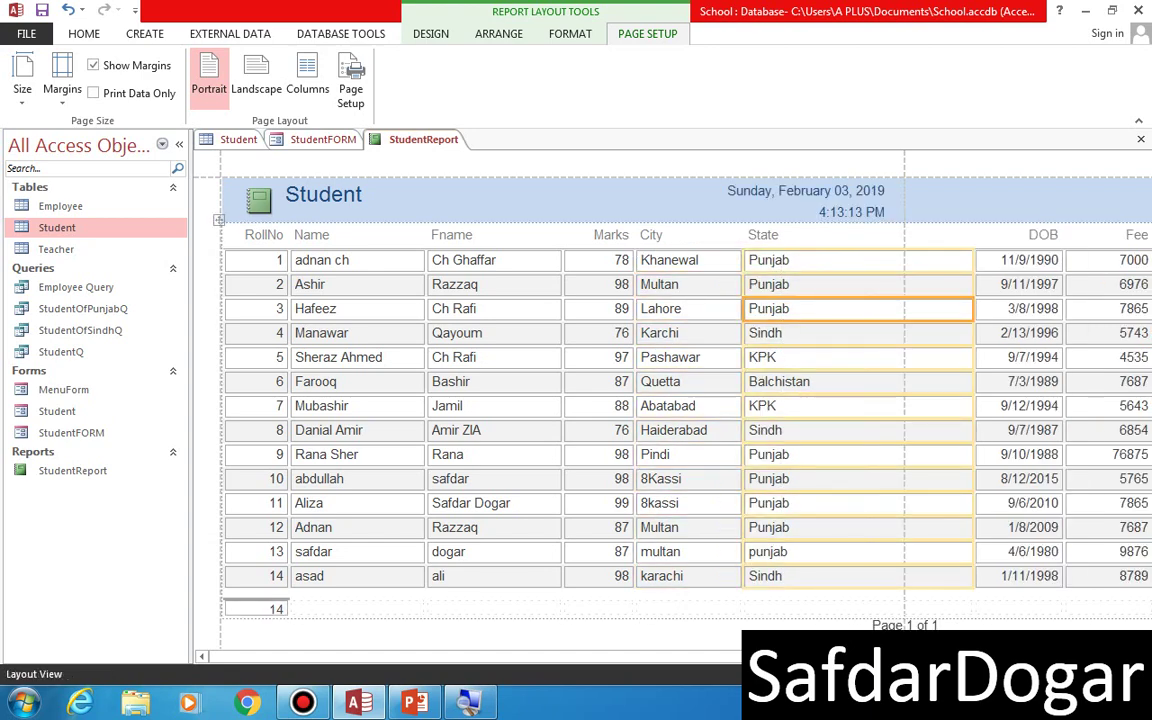
pyautogui.moveTo(972, 309); pyautogui.dragTo(868, 309)
pyautogui.click(930, 309)
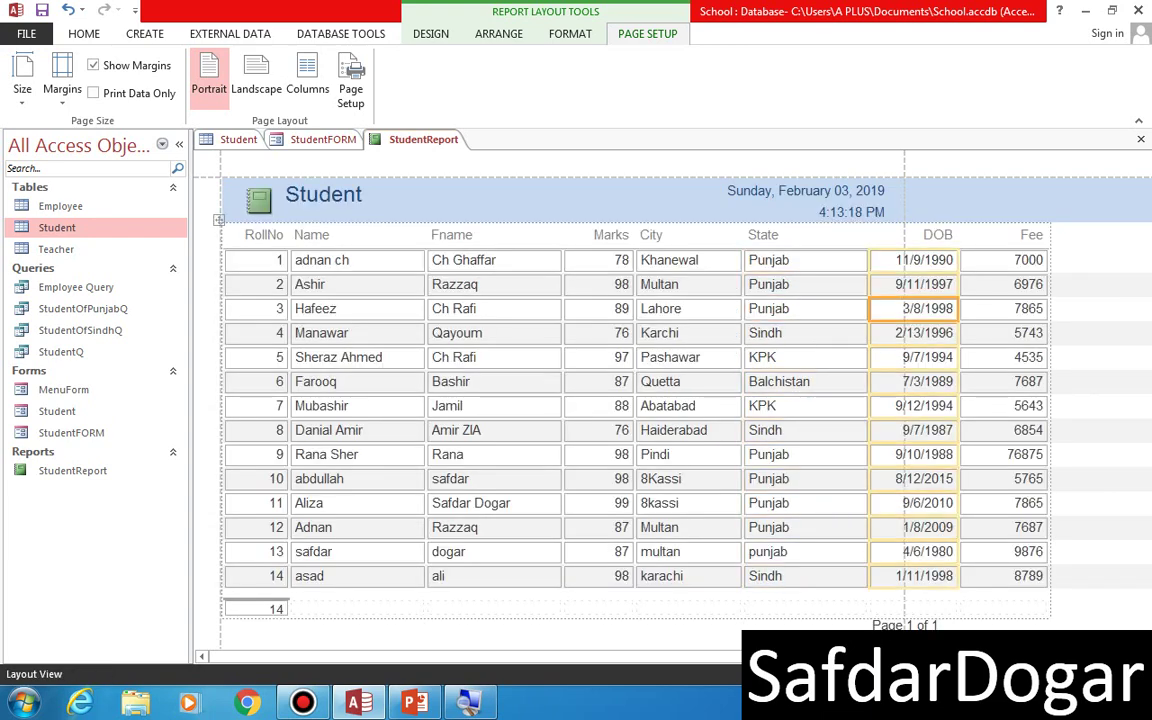
pyautogui.moveTo(958, 309); pyautogui.dragTo(940, 309)
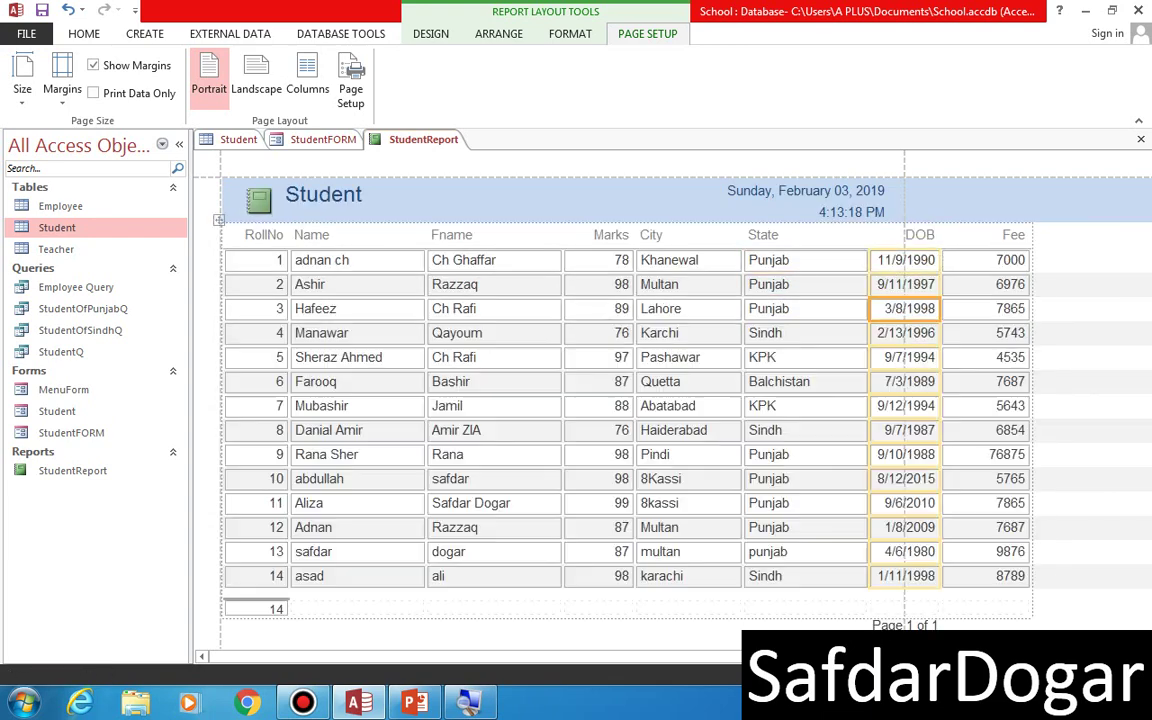
pyautogui.click(985, 284)
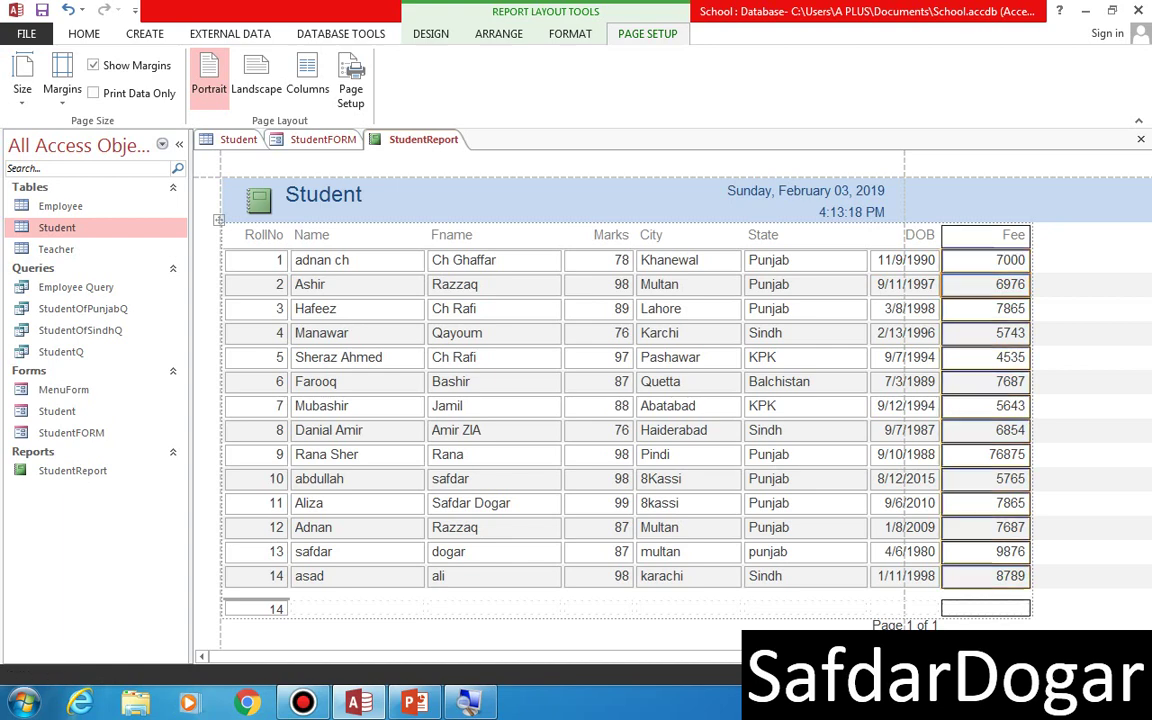
pyautogui.moveTo(1032, 284); pyautogui.dragTo(1010, 284)
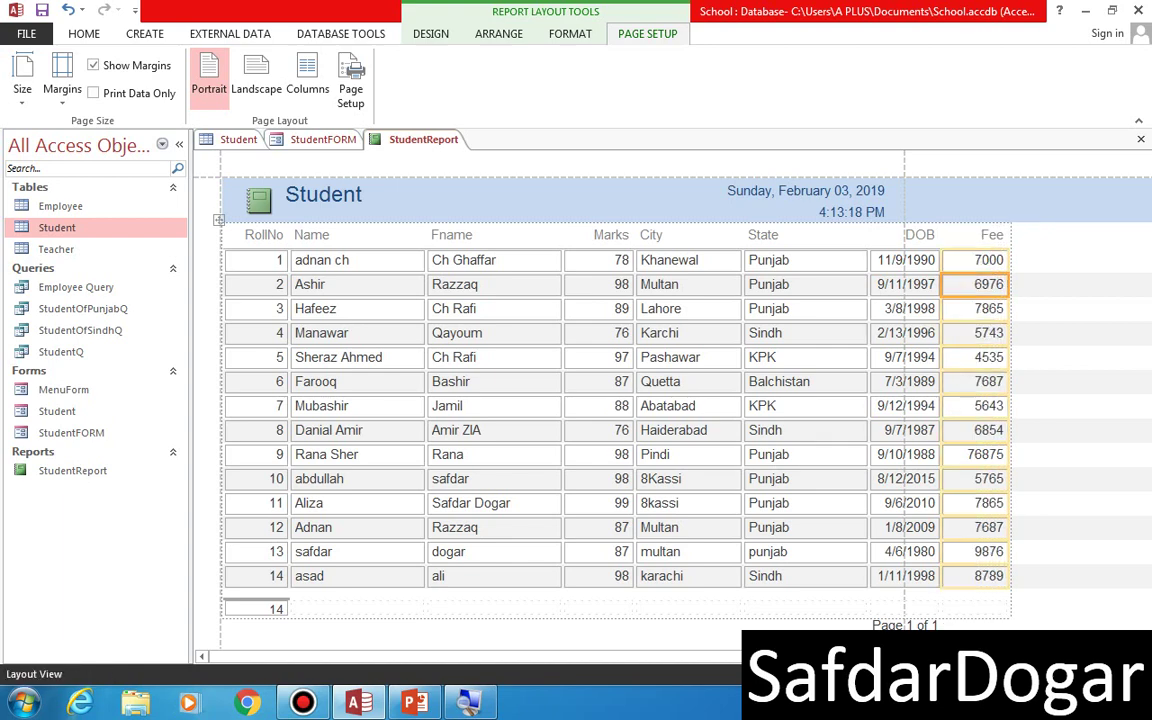
# Tighten the Name, Fname and Marks columns further to bring the report closer to the page width.
pyautogui.click(375, 285)
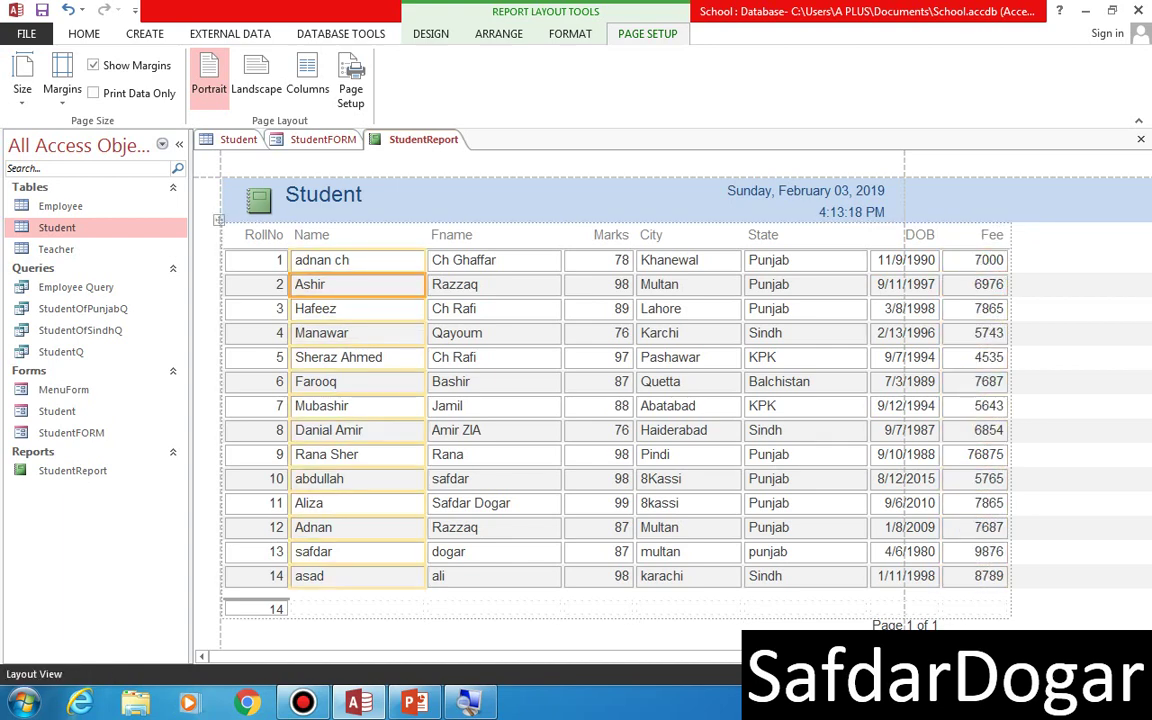
pyautogui.moveTo(425, 285); pyautogui.dragTo(403, 285)
pyautogui.click(470, 260)
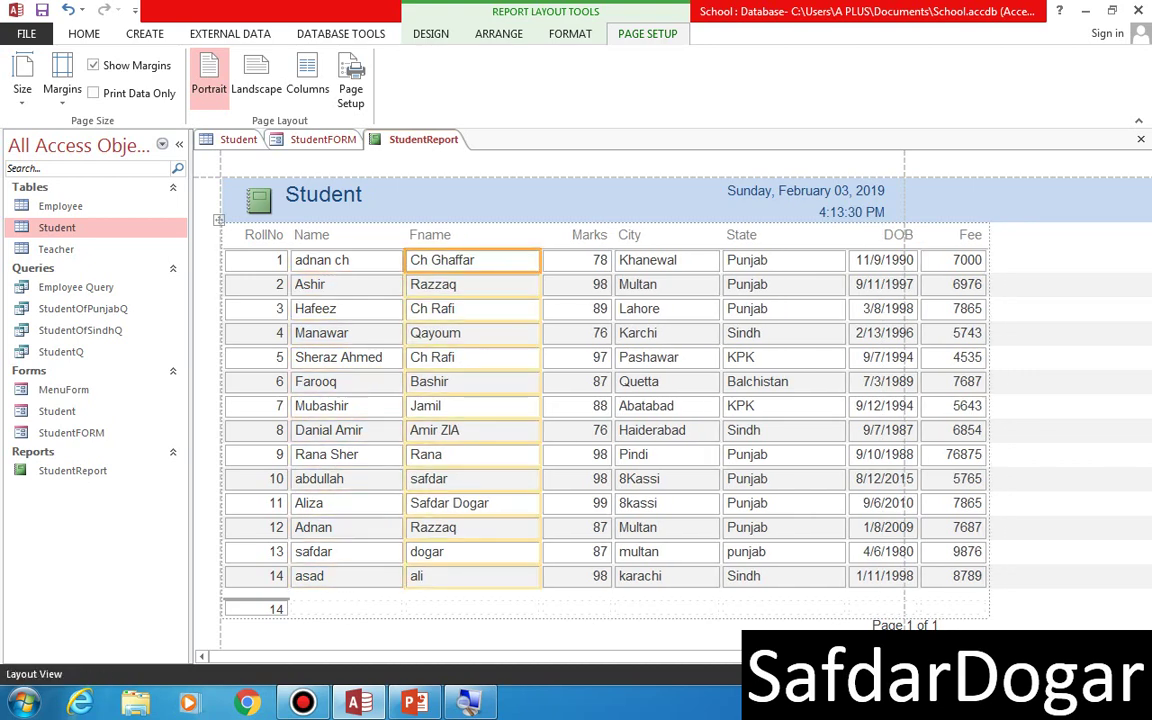
pyautogui.moveTo(540, 285); pyautogui.dragTo(508, 285)
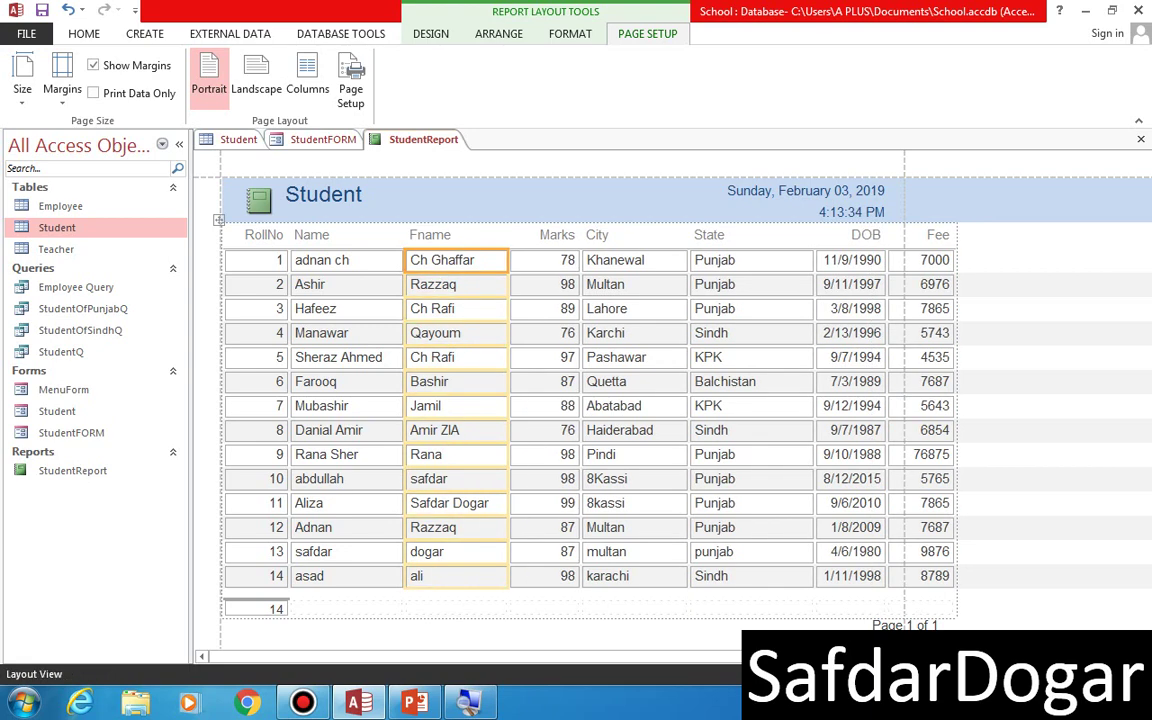
pyautogui.click(545, 309)
pyautogui.moveTo(580, 309); pyautogui.dragTo(573, 309)
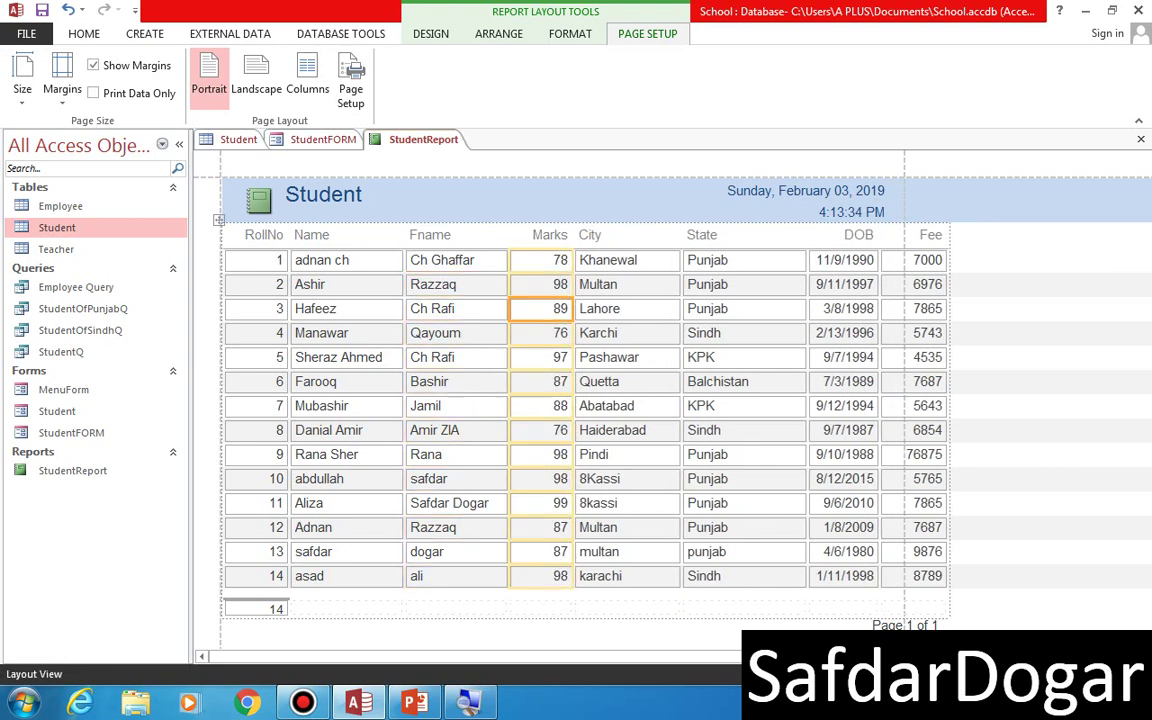
# Center the values in the Marks column.
pyautogui.click(541, 261)
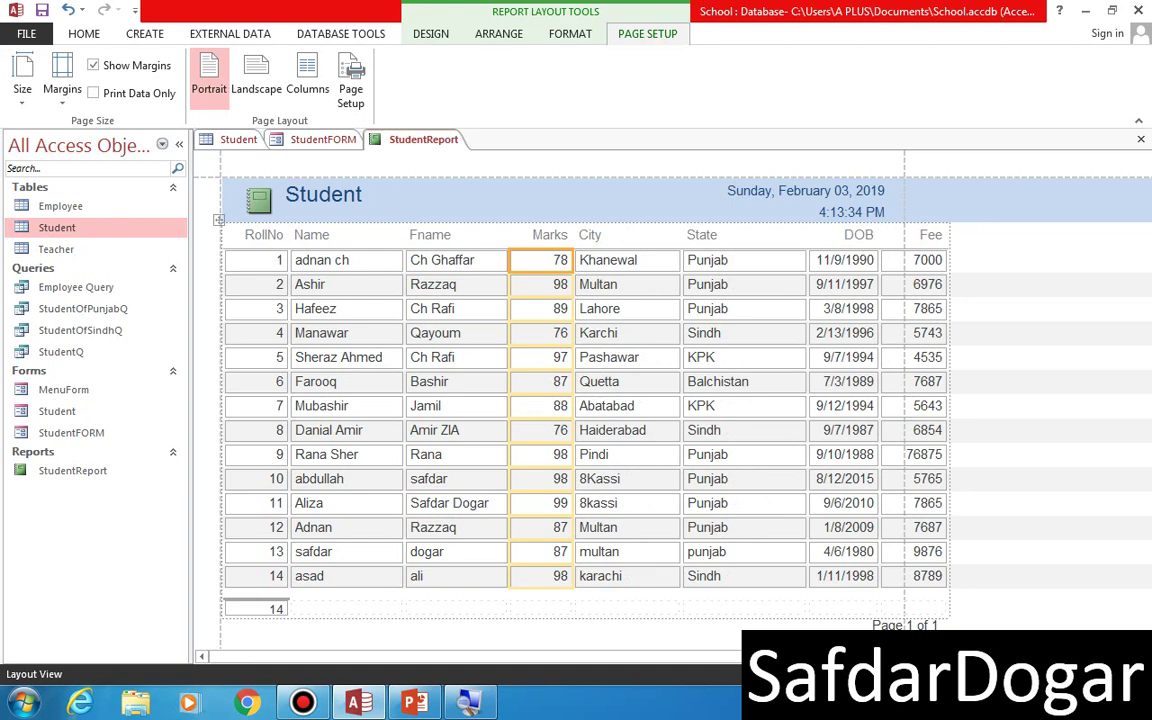
pyautogui.click(570, 34)
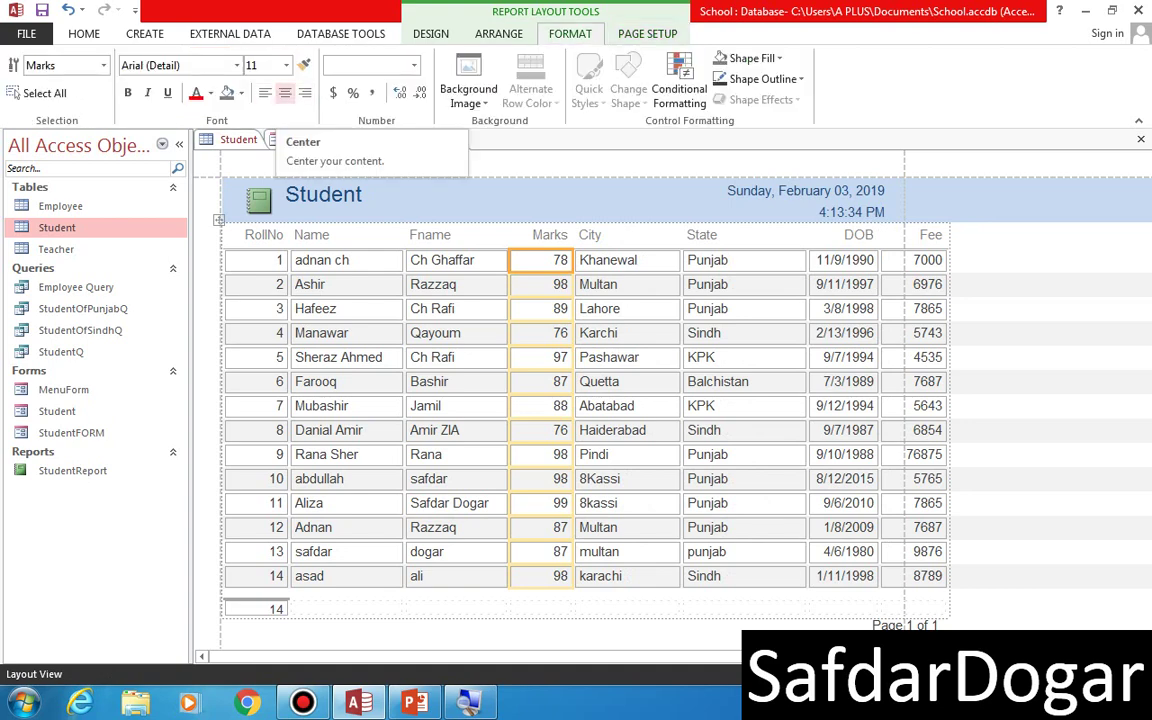
pyautogui.click(285, 92)
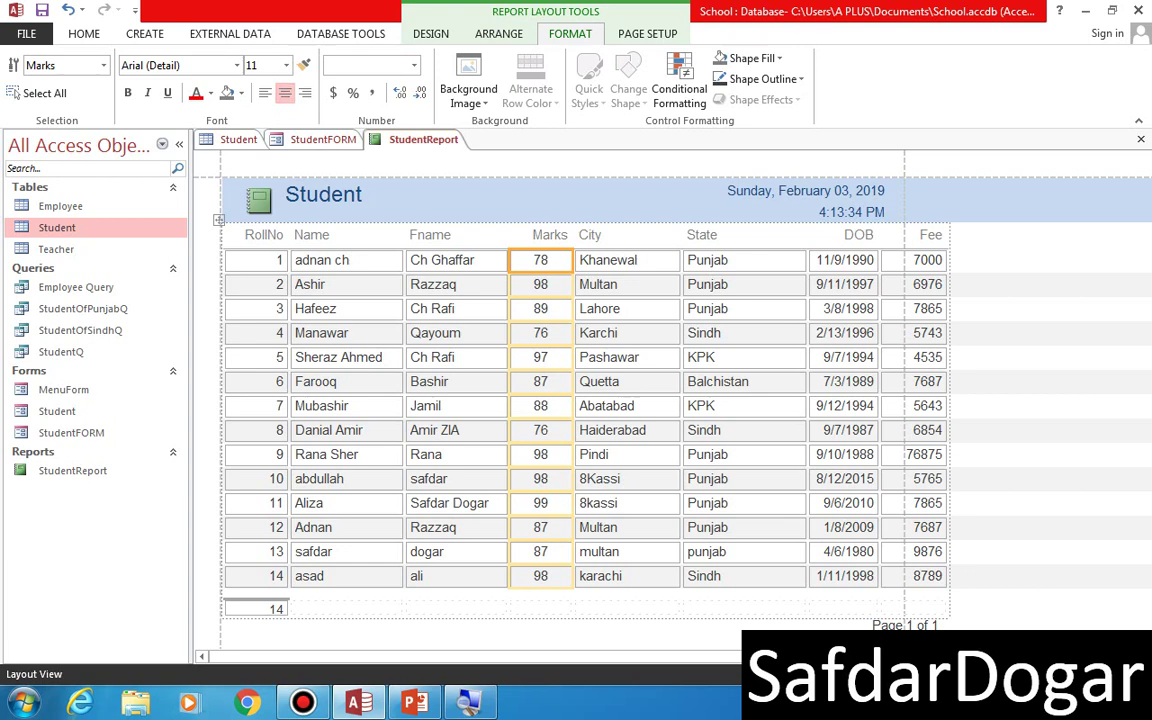
# Narrow the City column slightly and the State column by about a quarter so the report fits the page width.
pyautogui.click(627, 261)
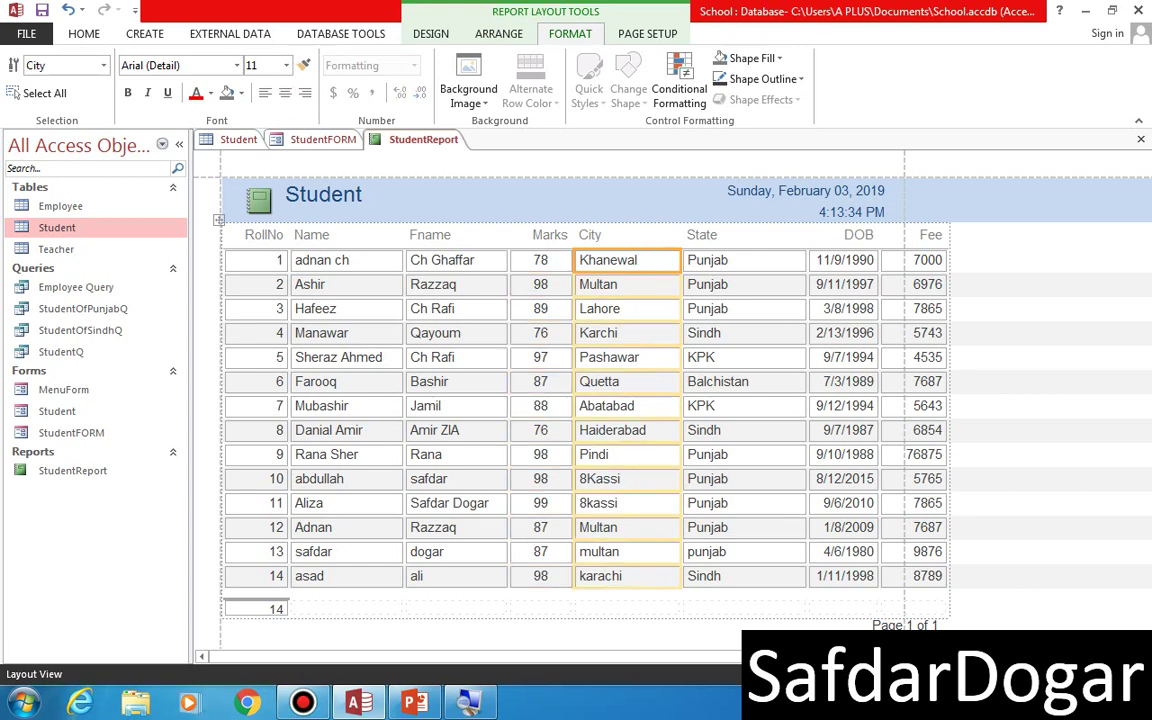
pyautogui.moveTo(681, 261); pyautogui.dragTo(670, 261)
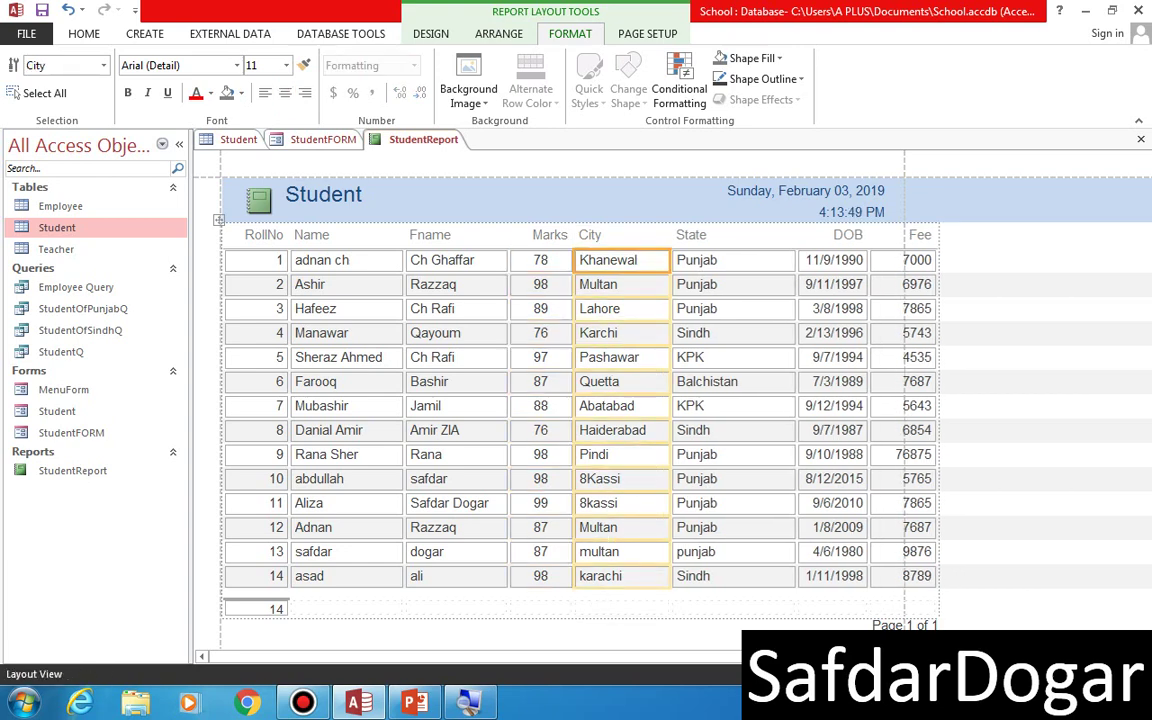
pyautogui.click(733, 261)
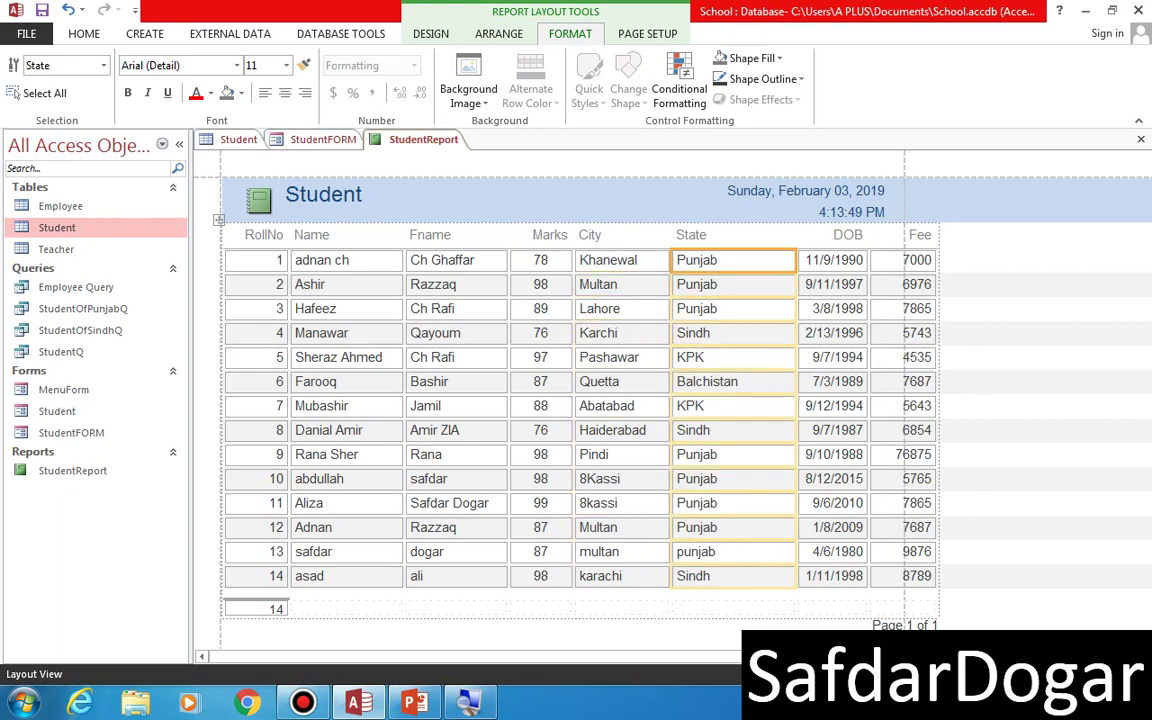
pyautogui.moveTo(797, 261); pyautogui.dragTo(764, 261)
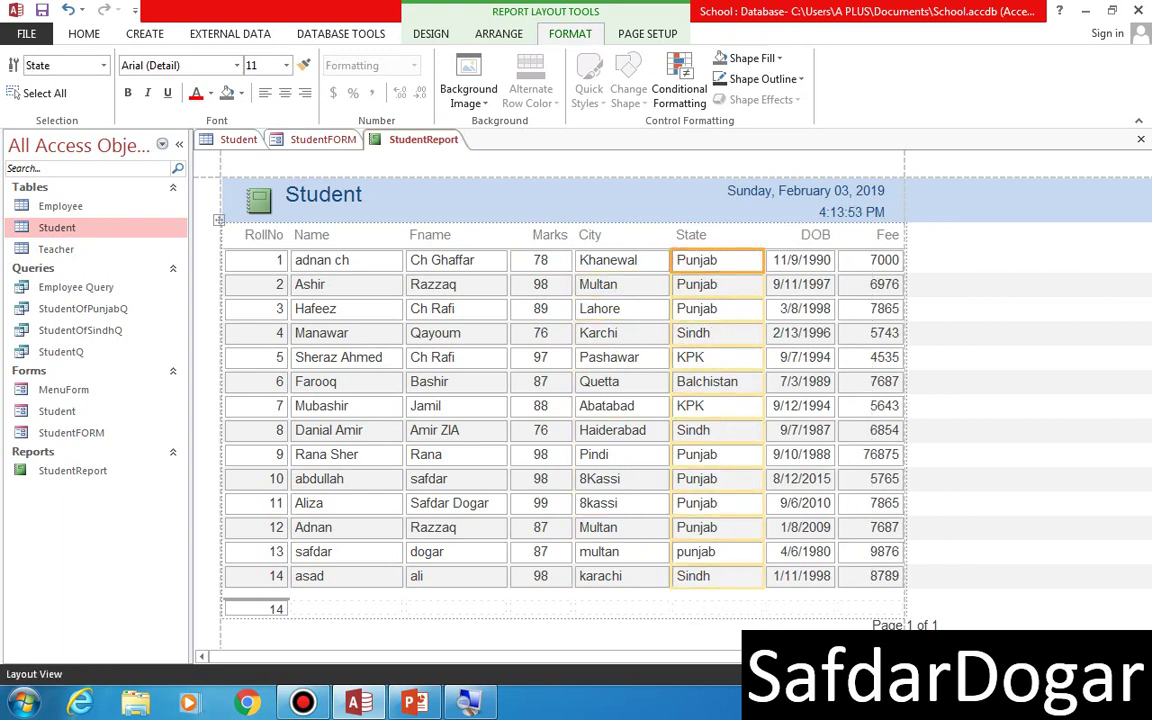
# Left-align the Fee column heading and center the values in the Fee column.
pyautogui.click(802, 284)
pyautogui.click(870, 261)
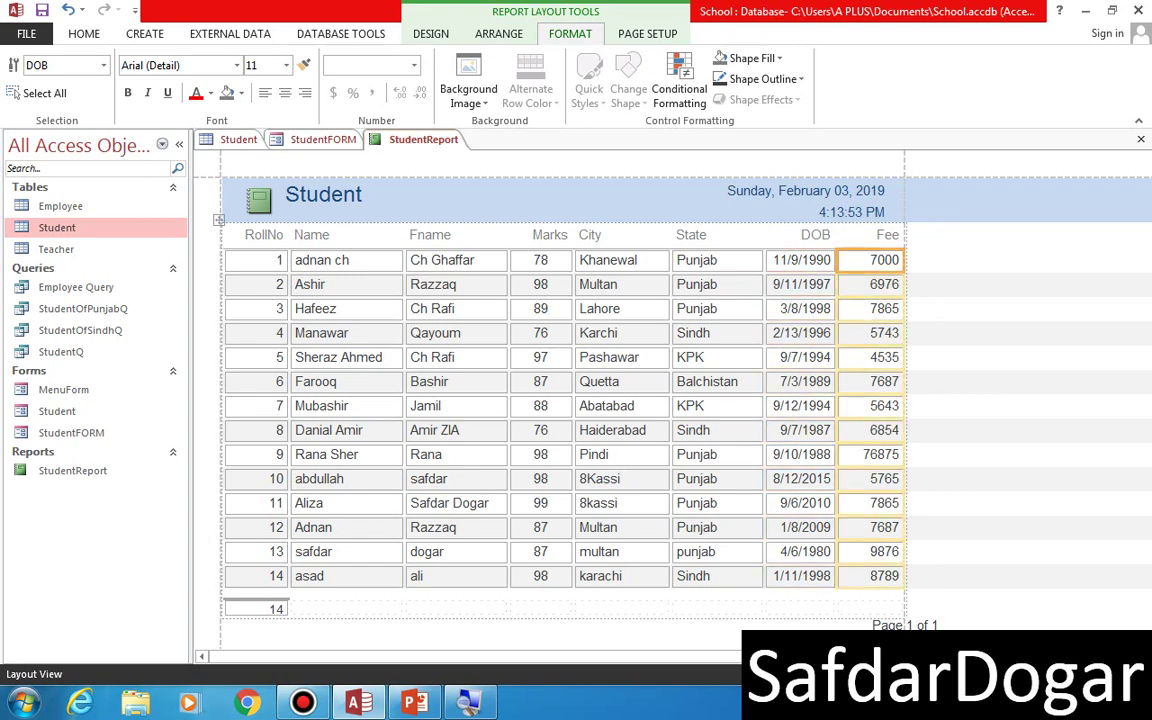
pyautogui.click(870, 236)
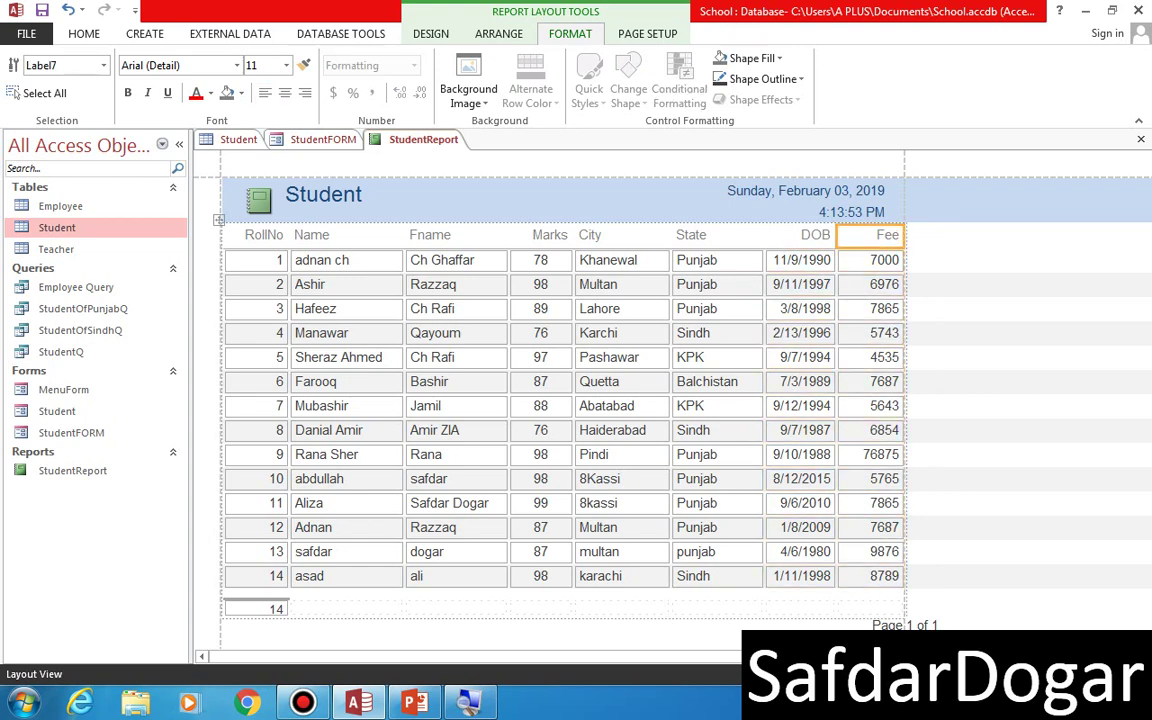
pyautogui.click(265, 92)
pyautogui.click(870, 261)
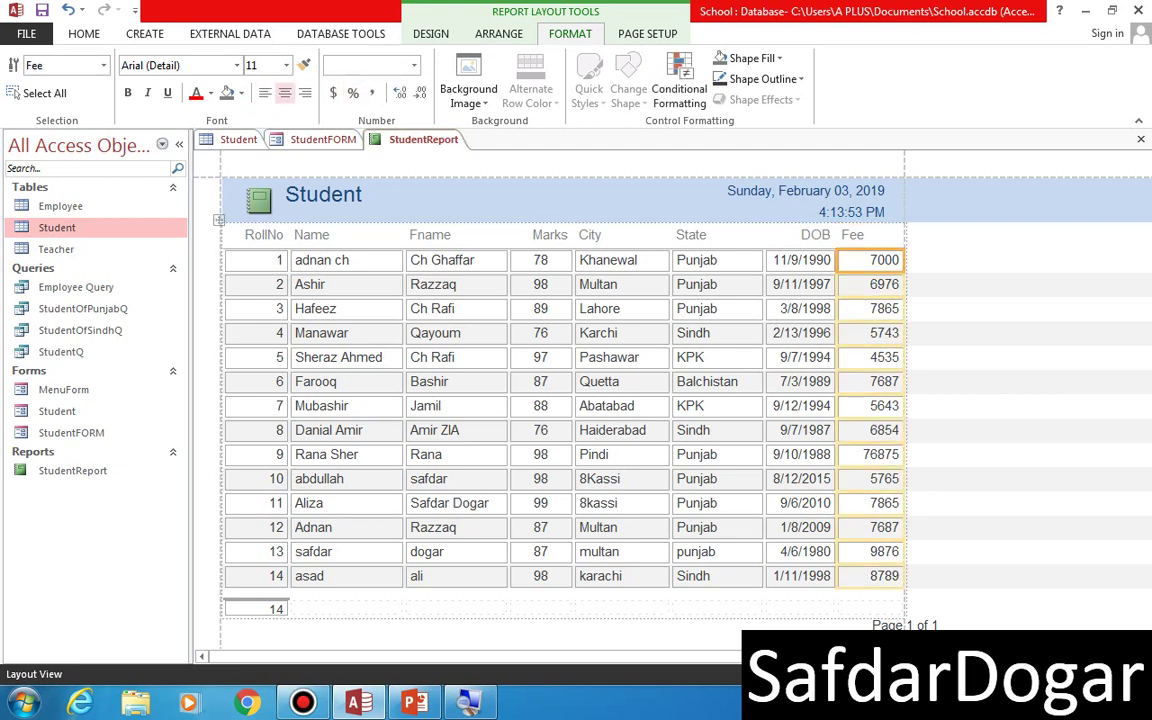
pyautogui.click(285, 92)
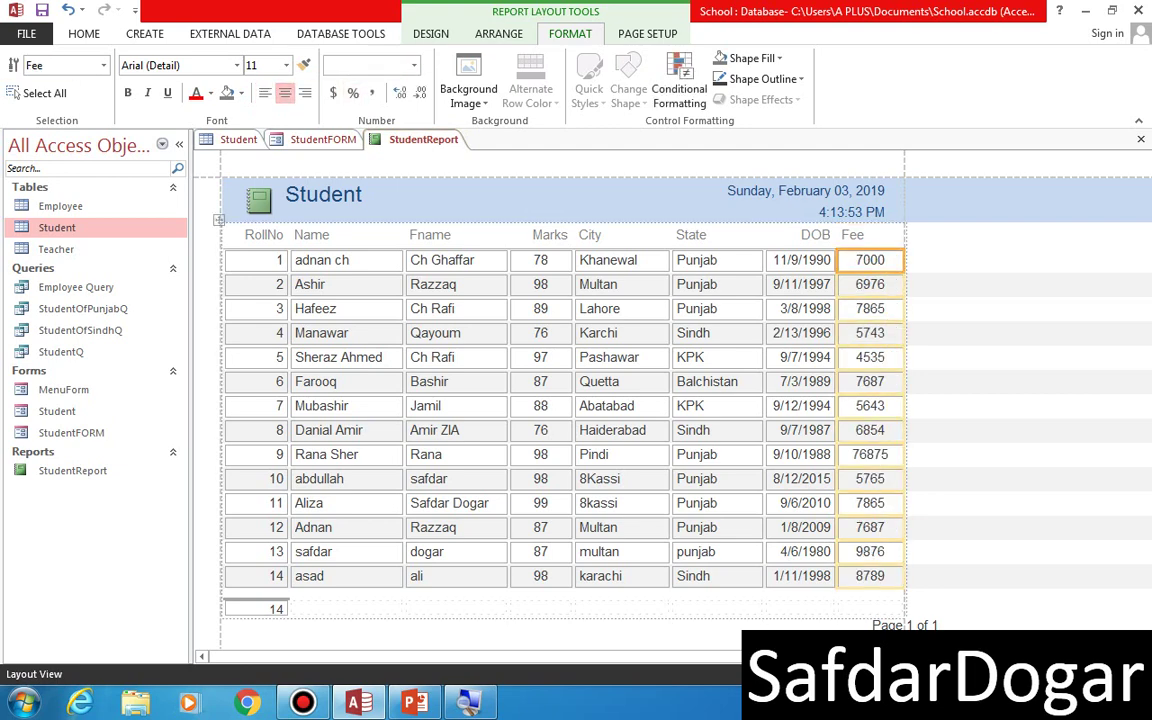
# Check the report in Report View and return to Layout View.
pyautogui.click(431, 33)
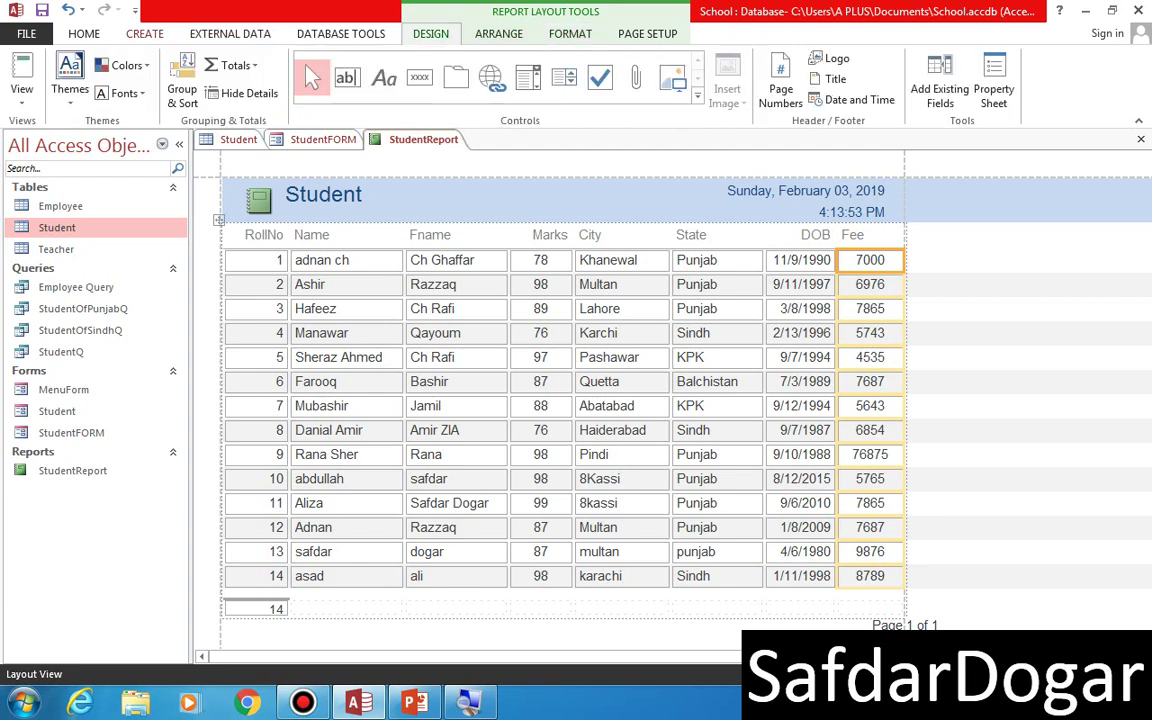
pyautogui.click(21, 68)
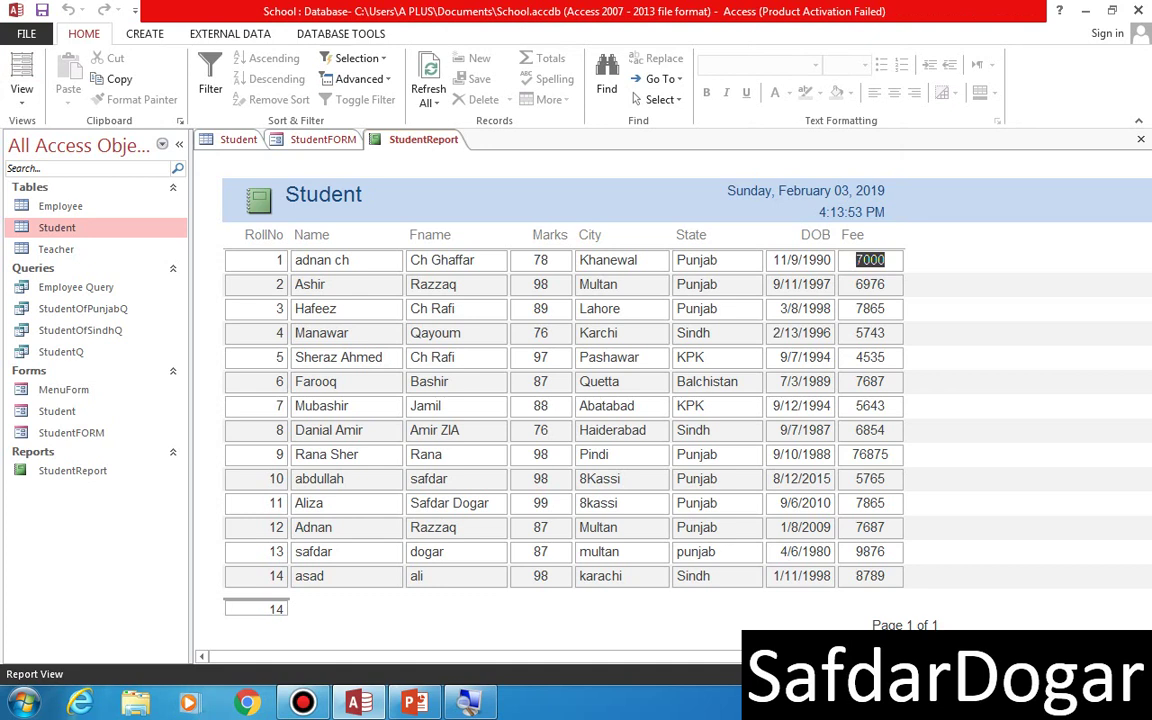
pyautogui.click(21, 95)
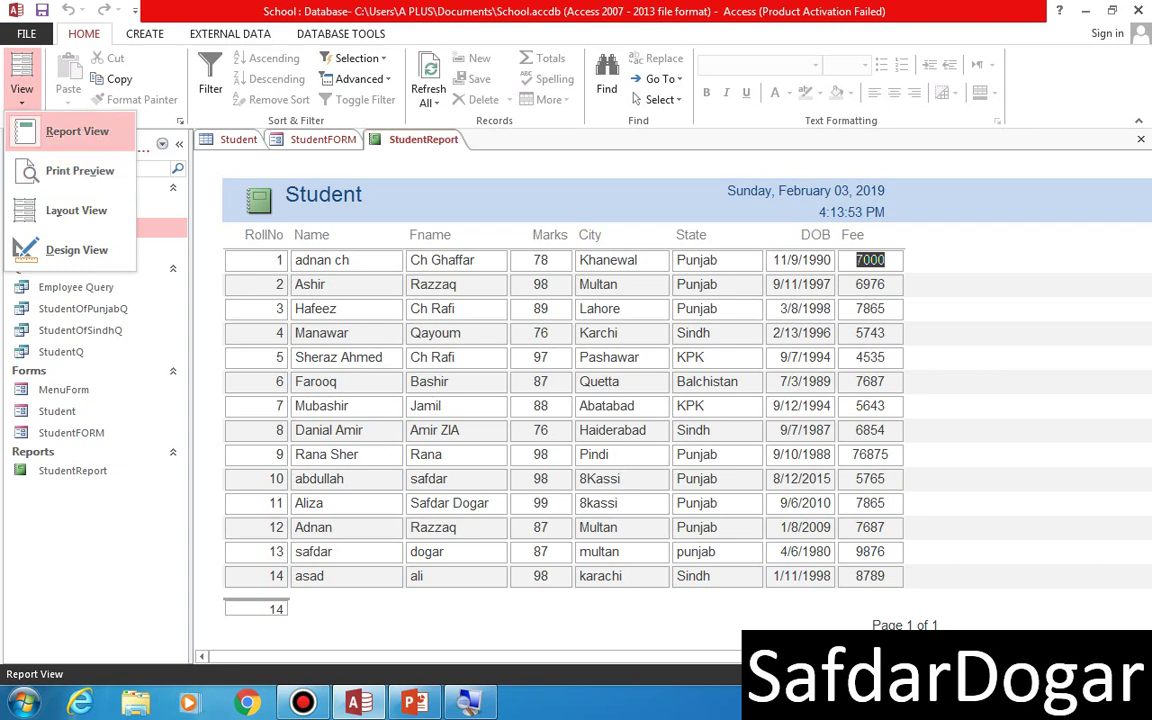
pyautogui.click(76, 210)
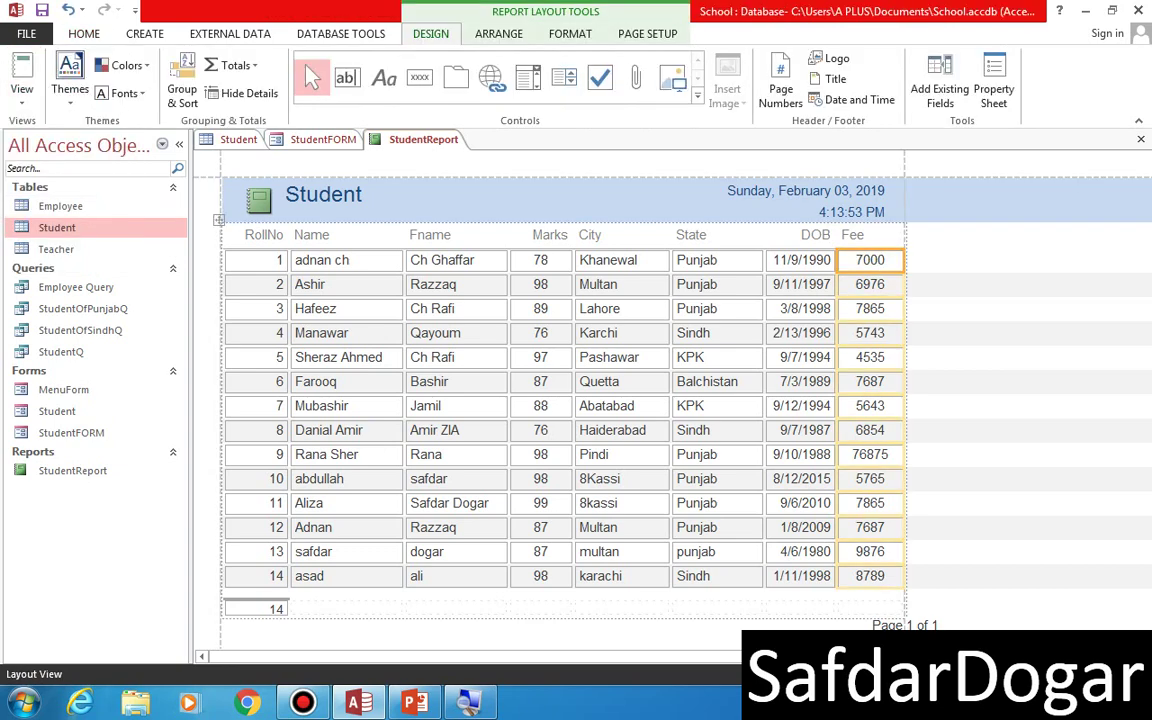
# Change the report header title to "Student Report".
pyautogui.click(420, 200)
pyautogui.click(420, 200)
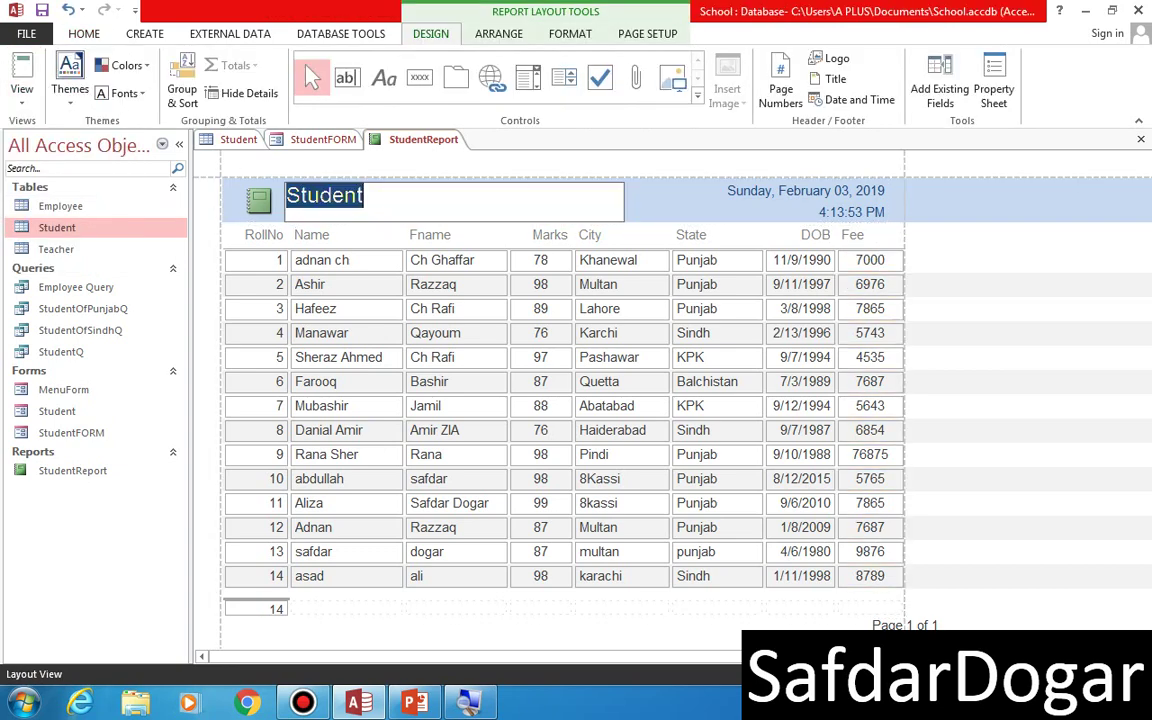
pyautogui.click(420, 200)
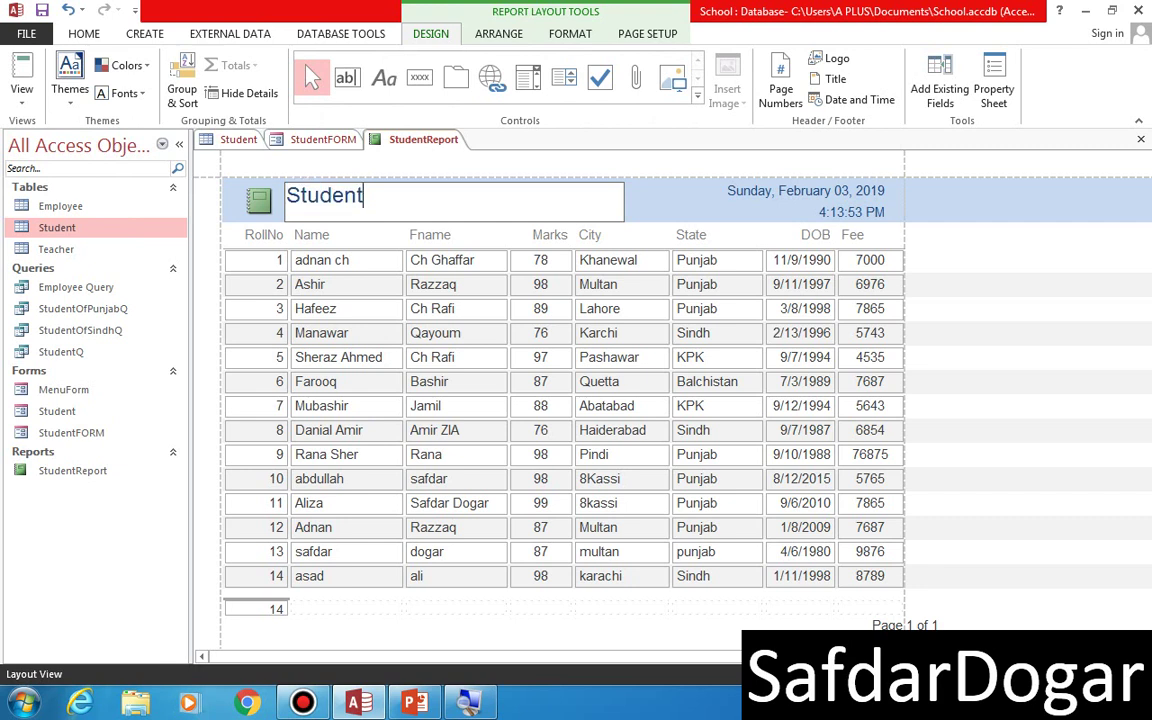
pyautogui.write('Report')
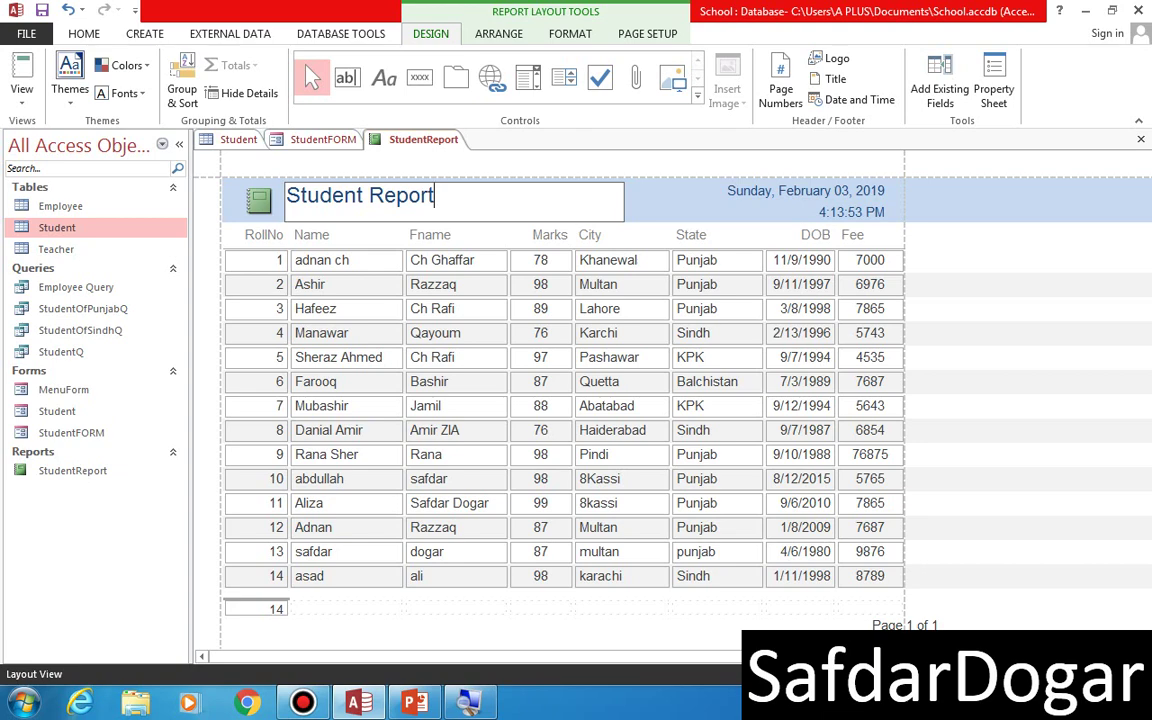
# Replace the header logo with the Chrysanthemum sample picture through its Picture property in Design View.
pyautogui.click(259, 201)
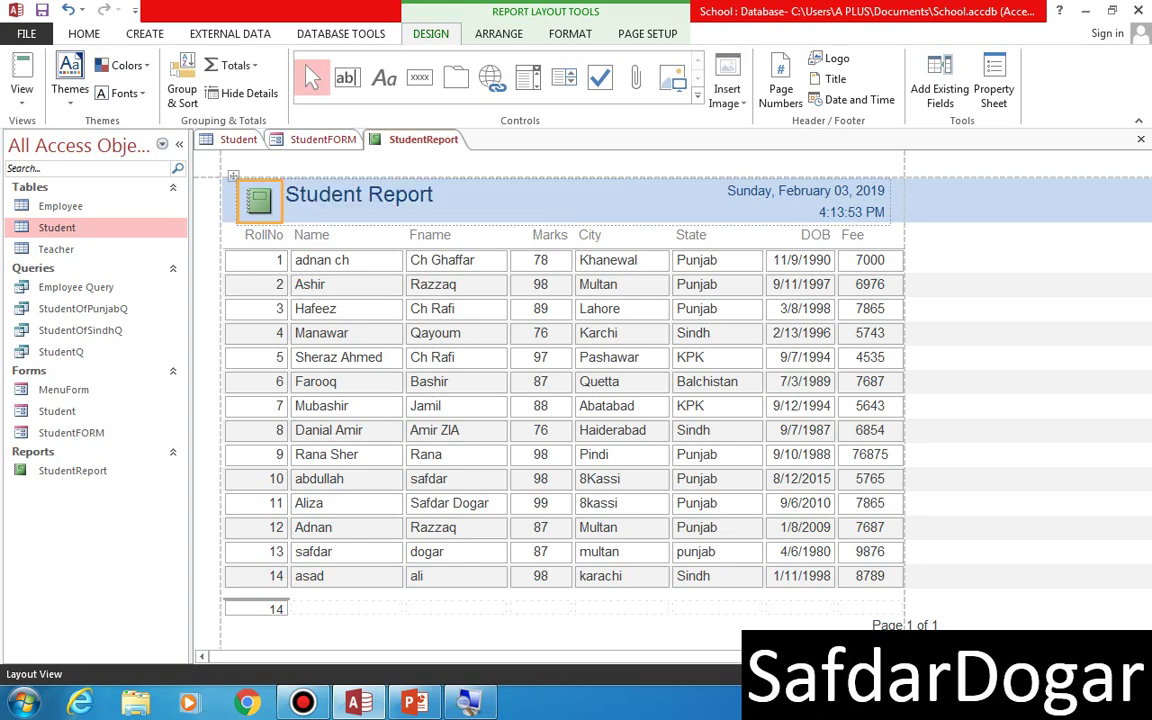
pyautogui.click(21, 92)
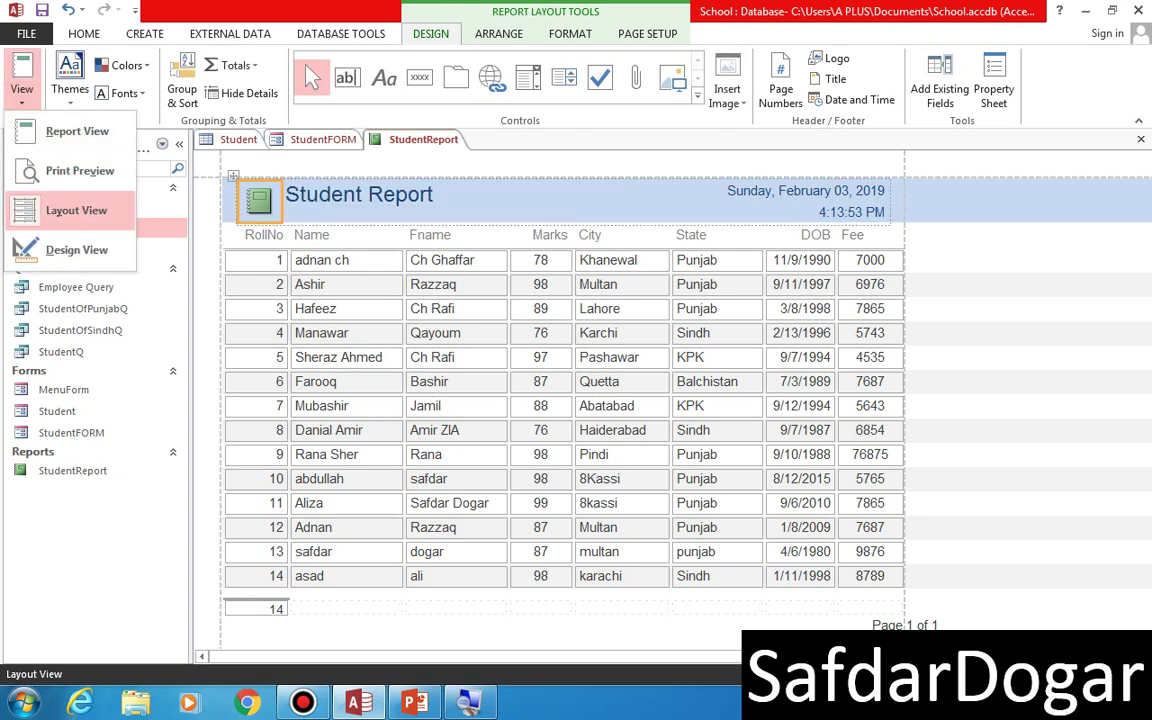
pyautogui.click(60, 250)
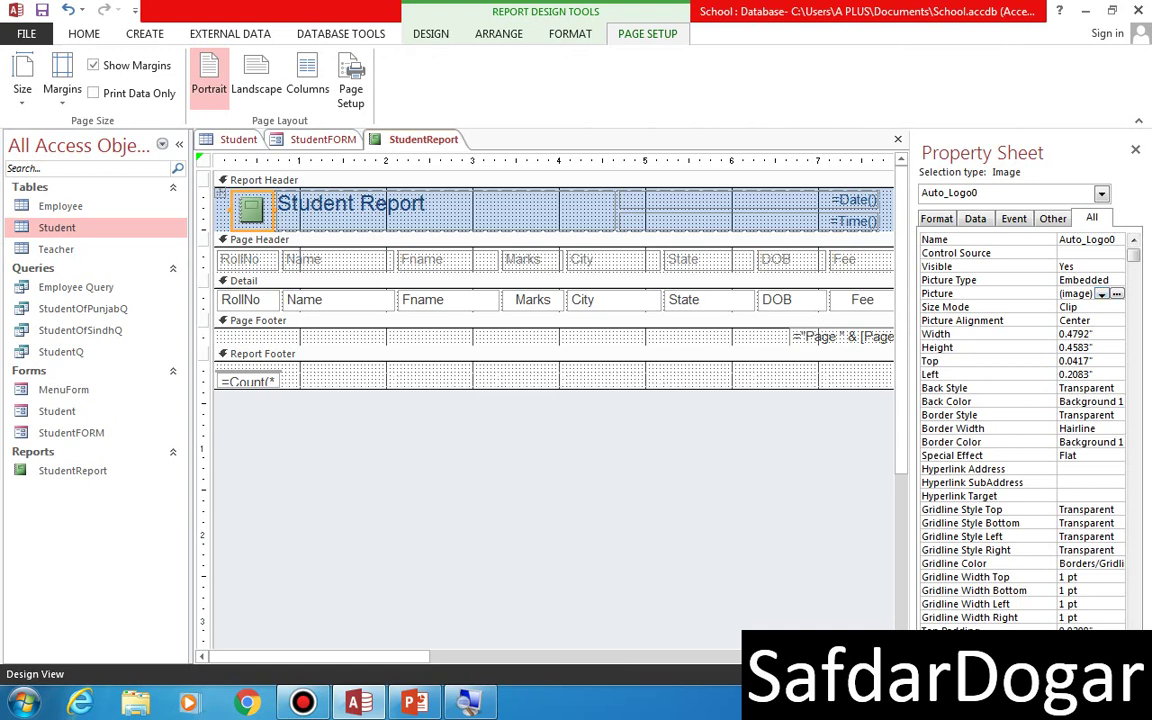
pyautogui.click(944, 280)
pyautogui.click(938, 294)
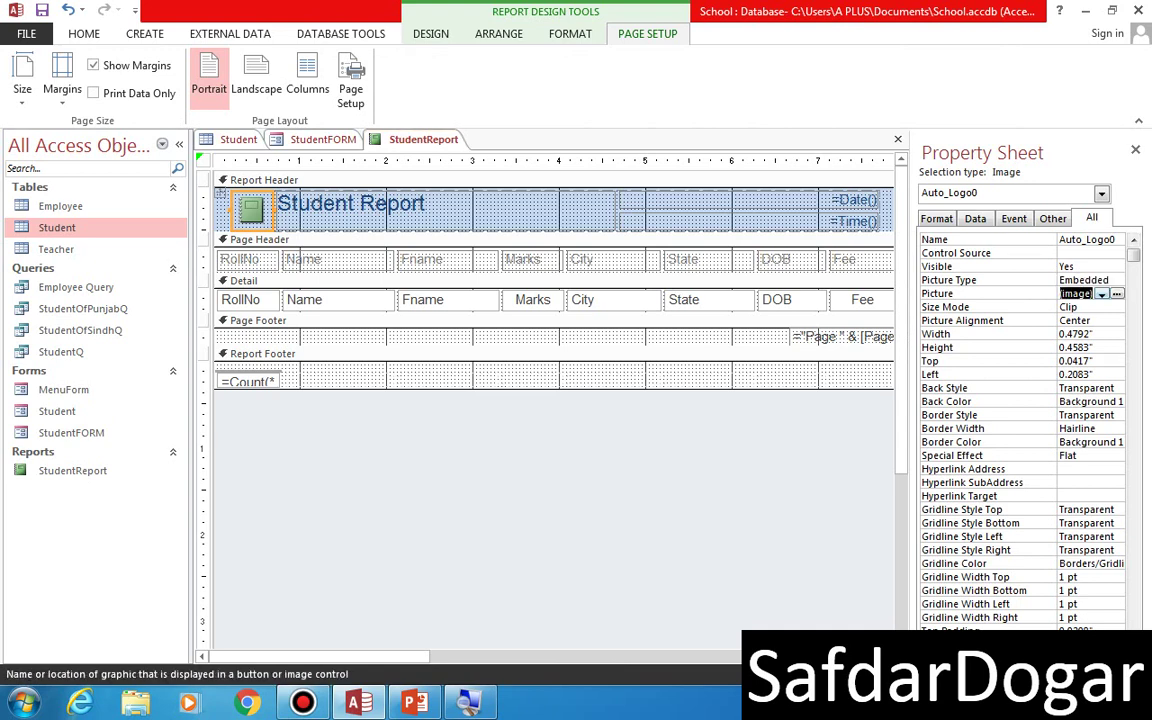
pyautogui.click(1116, 294)
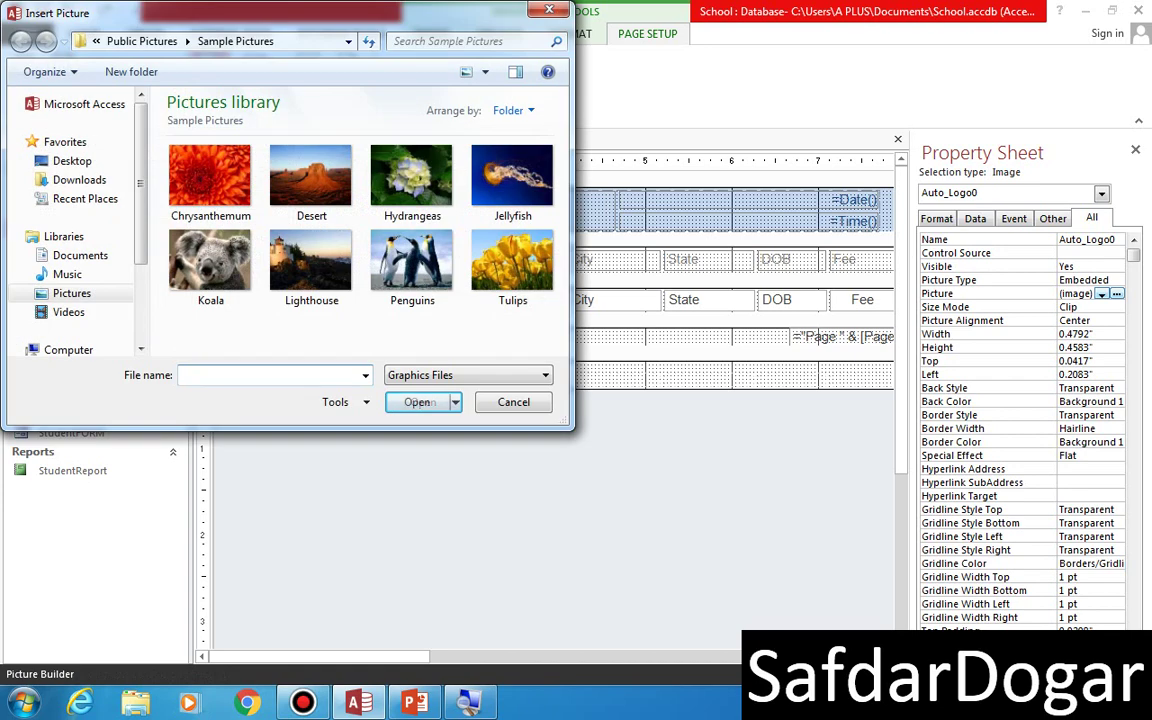
pyautogui.click(205, 178)
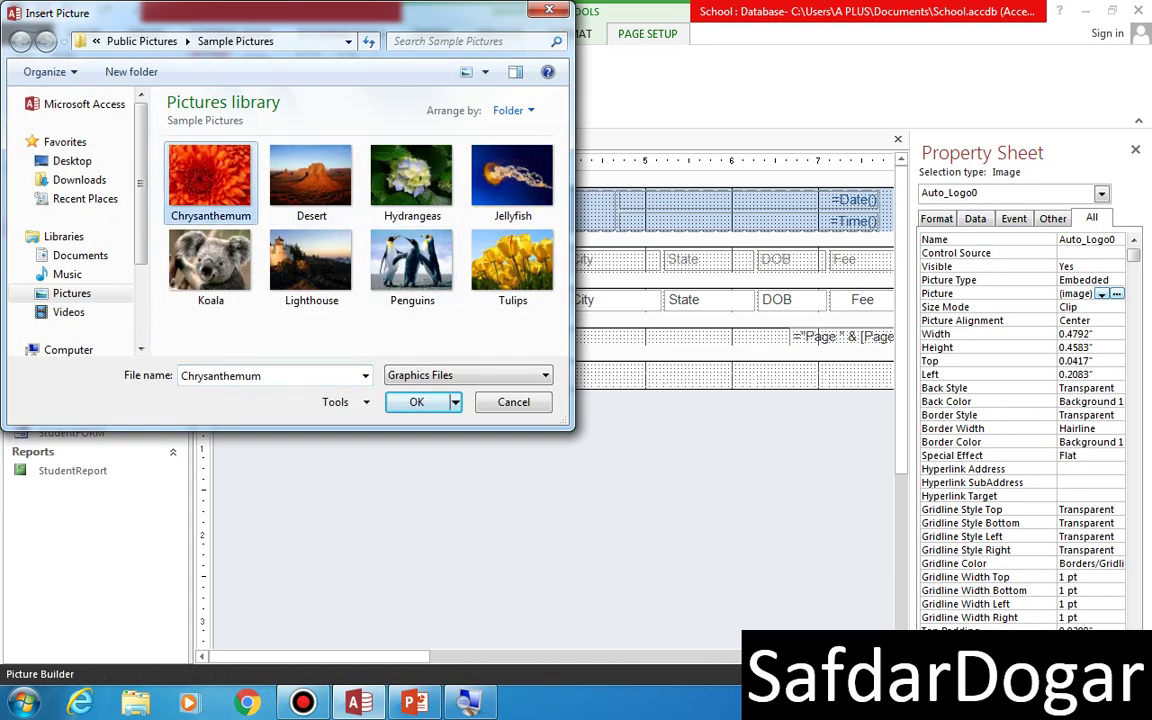
pyautogui.press('Return')
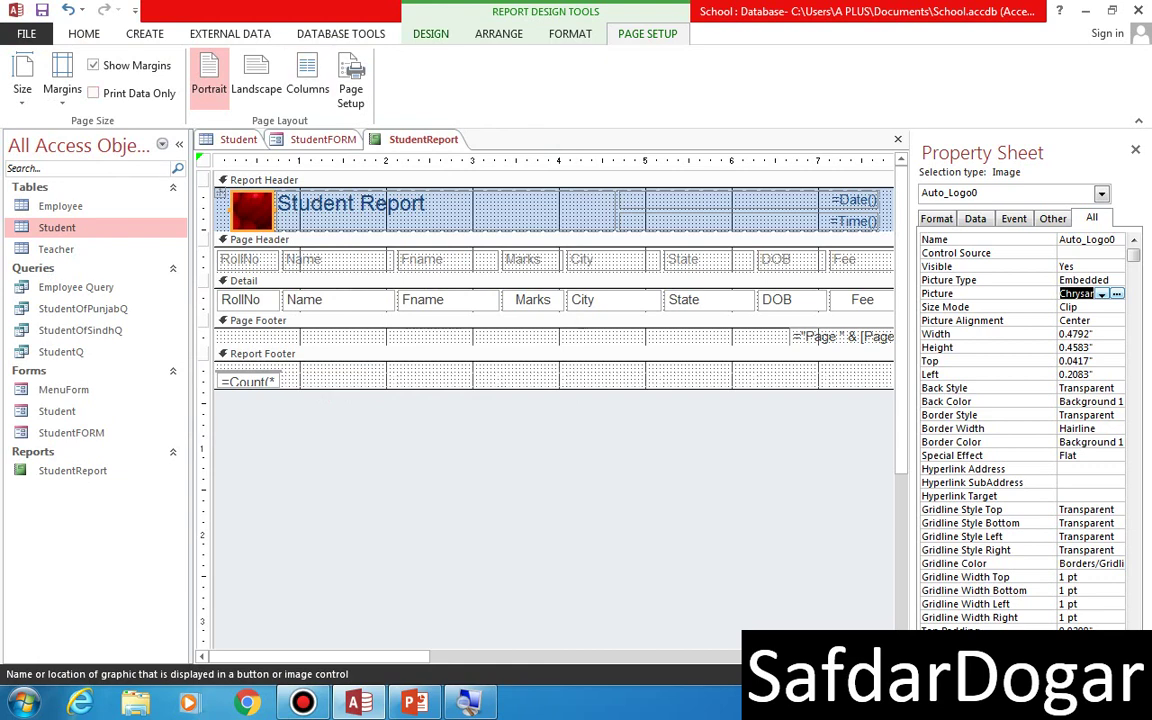
# Display the finished report in Report View and close it.
pyautogui.click(431, 34)
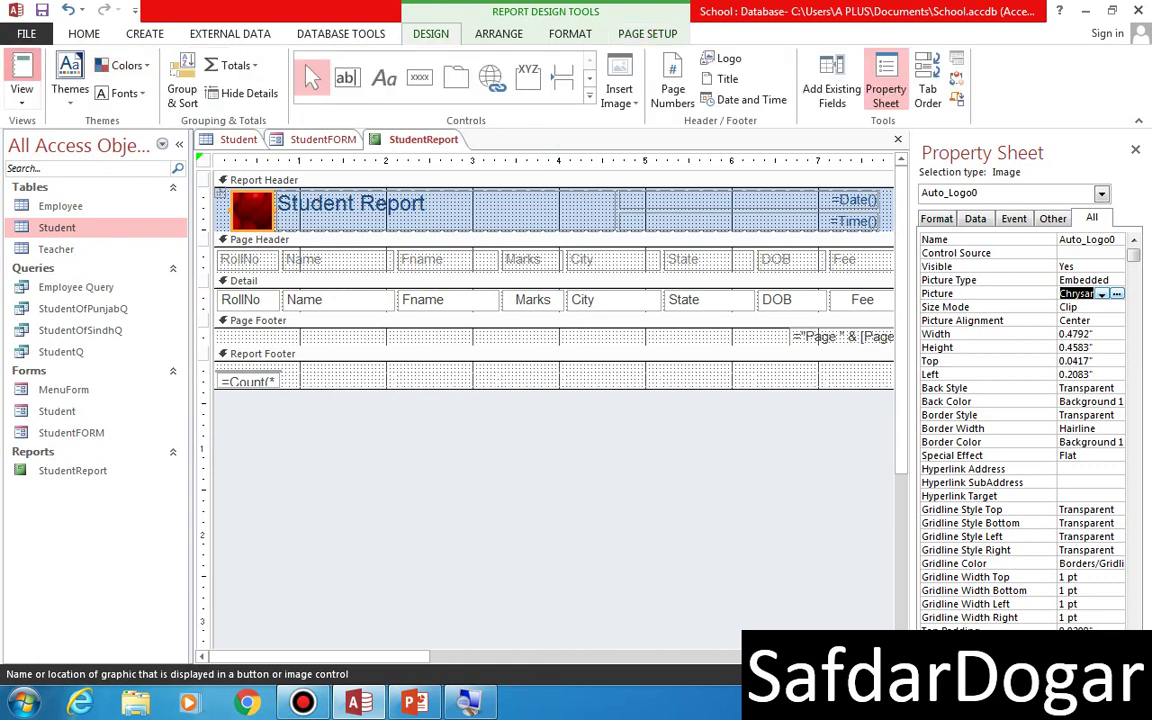
pyautogui.click(21, 70)
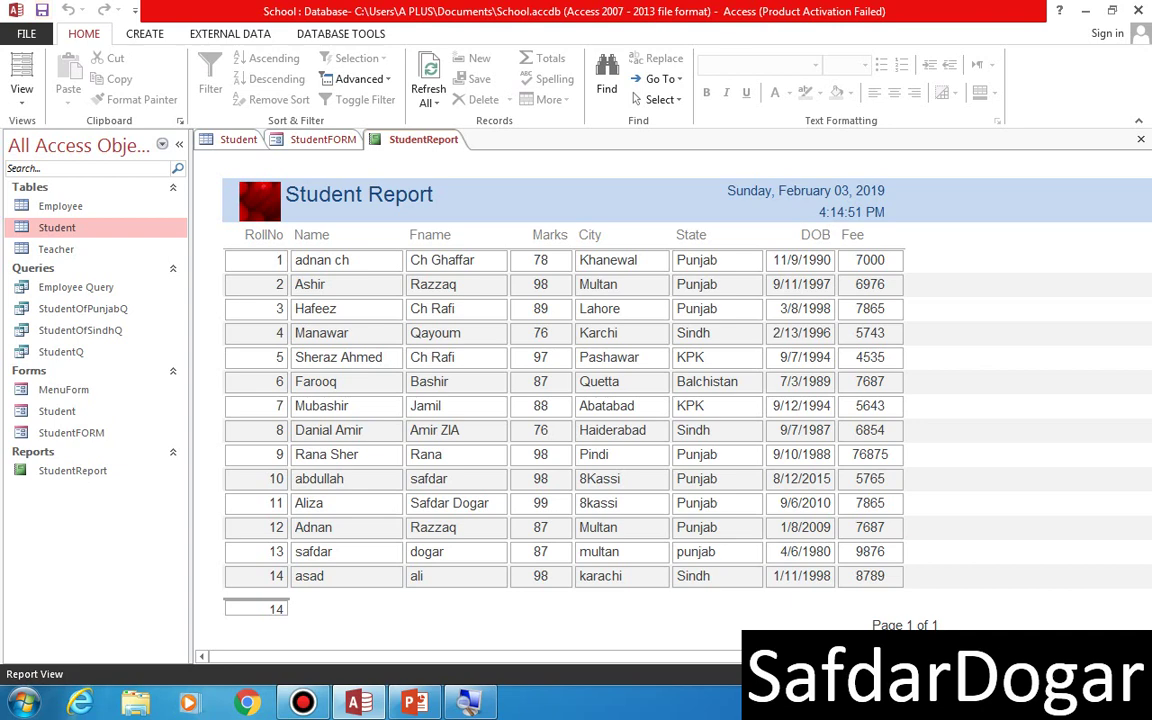
pyautogui.click(1140, 139)
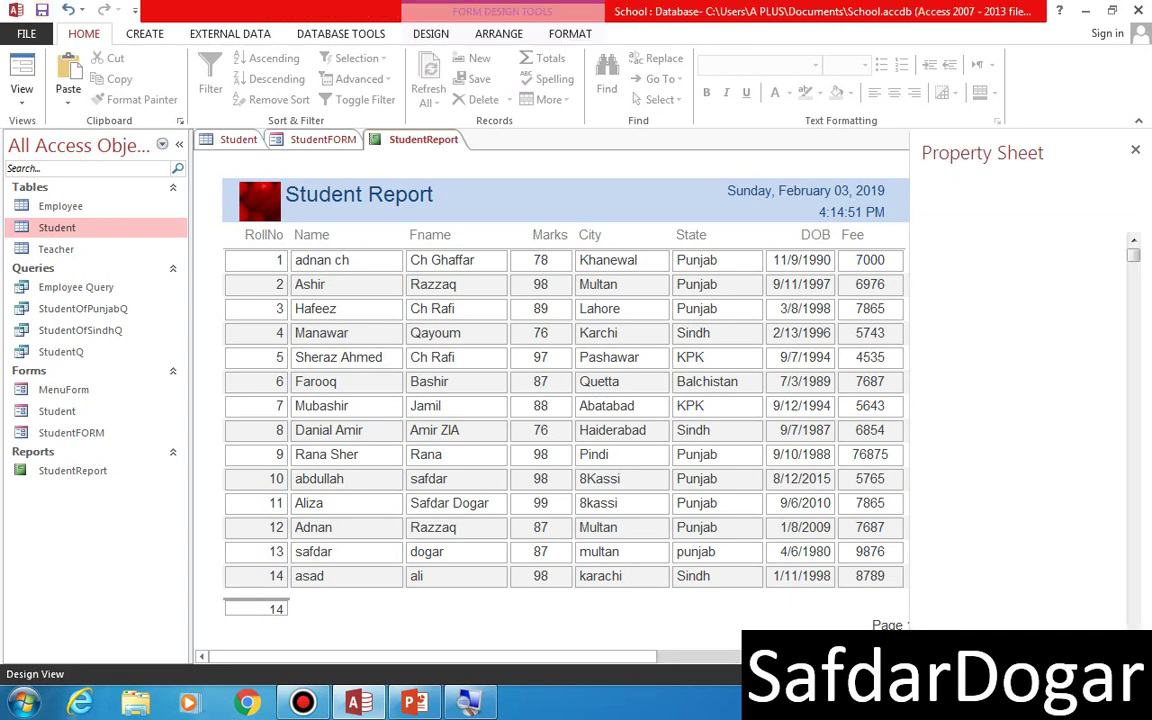
# Start the Report Wizard with the Student table as the source.
pyautogui.click(80, 228)
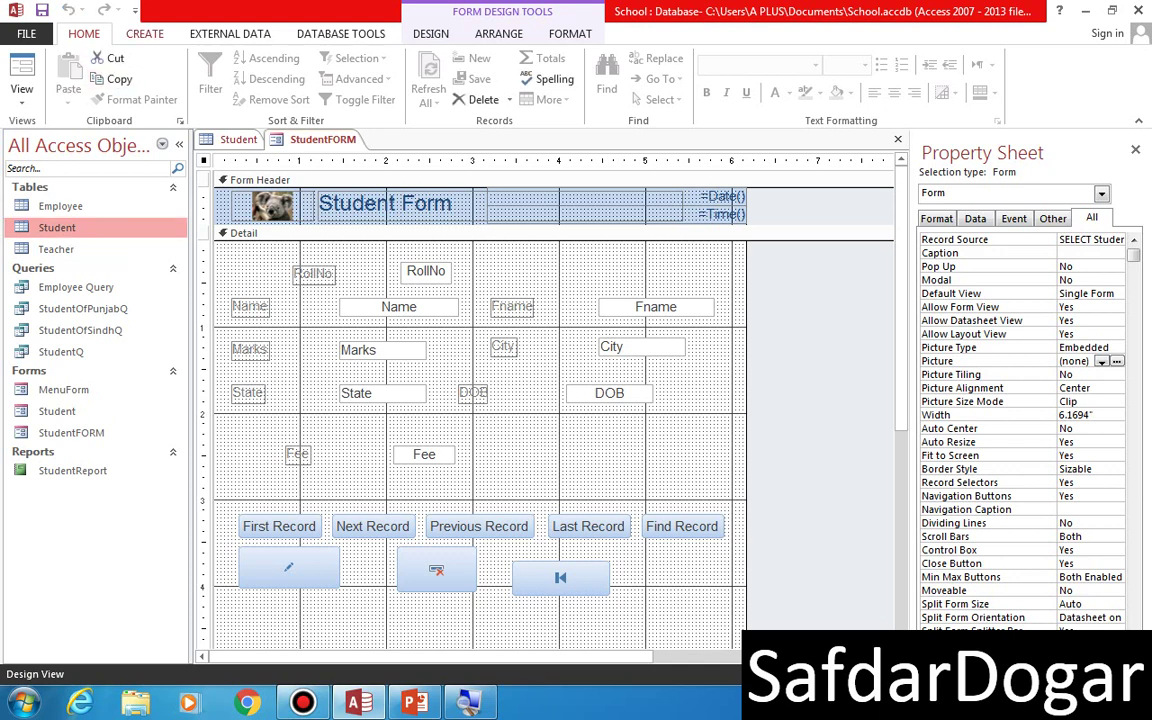
pyautogui.click(143, 33)
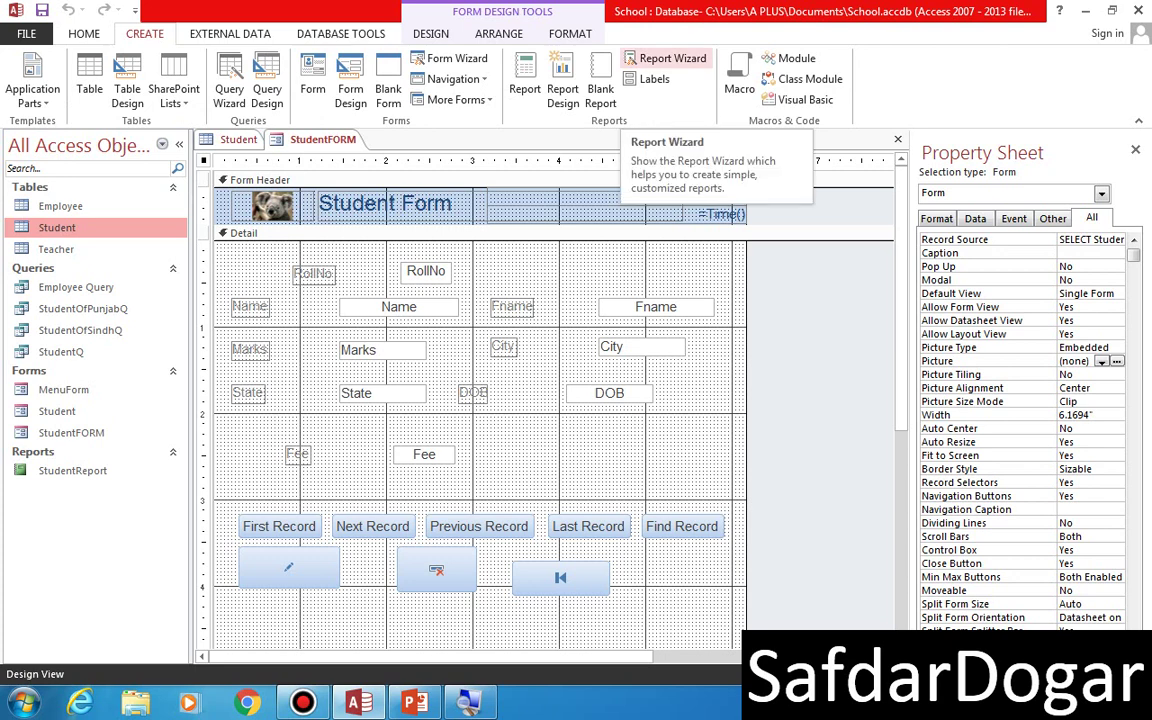
pyautogui.click(667, 58)
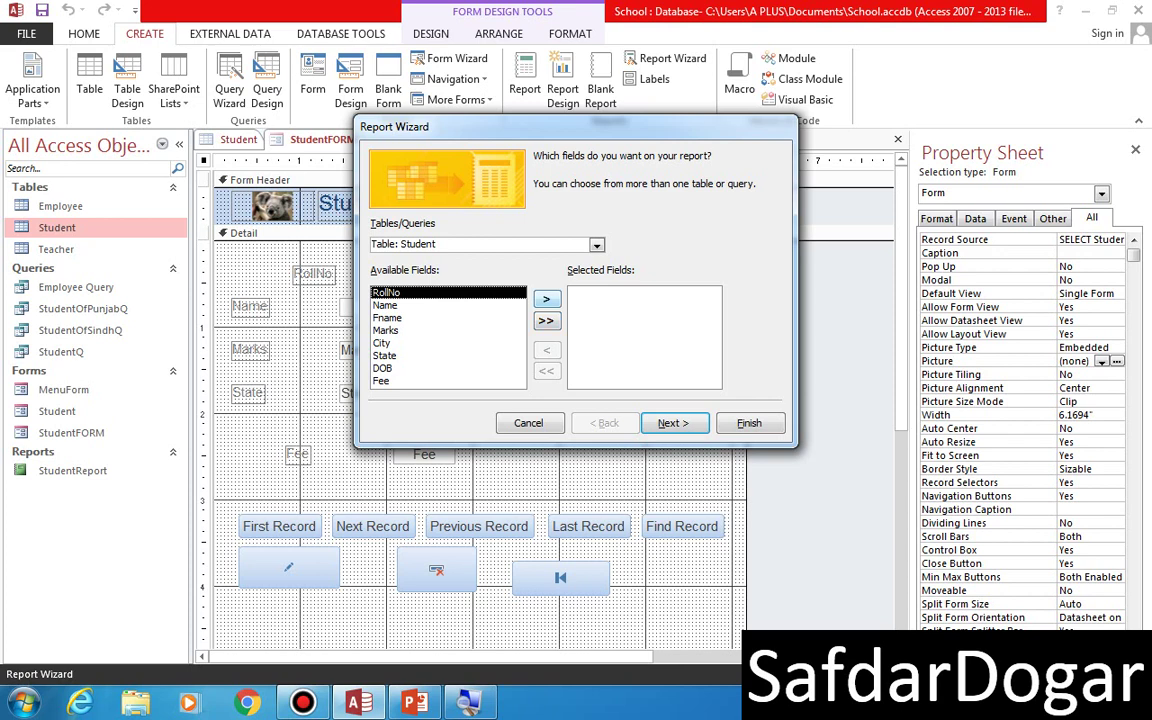
# Add RollNo, Name, Fname, Marks, City, State, DOB and Fee to the report's selected fields one at a time.
pyautogui.click(546, 299)
pyautogui.click(546, 299)
pyautogui.click(546, 299)
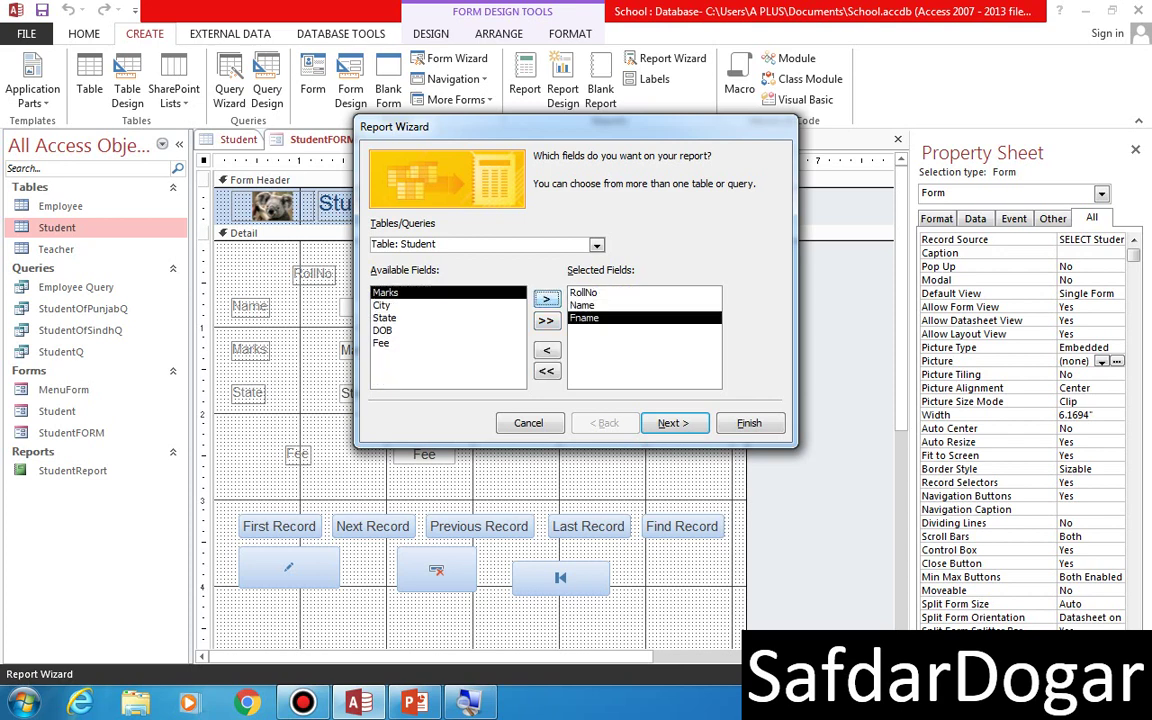
pyautogui.click(546, 299)
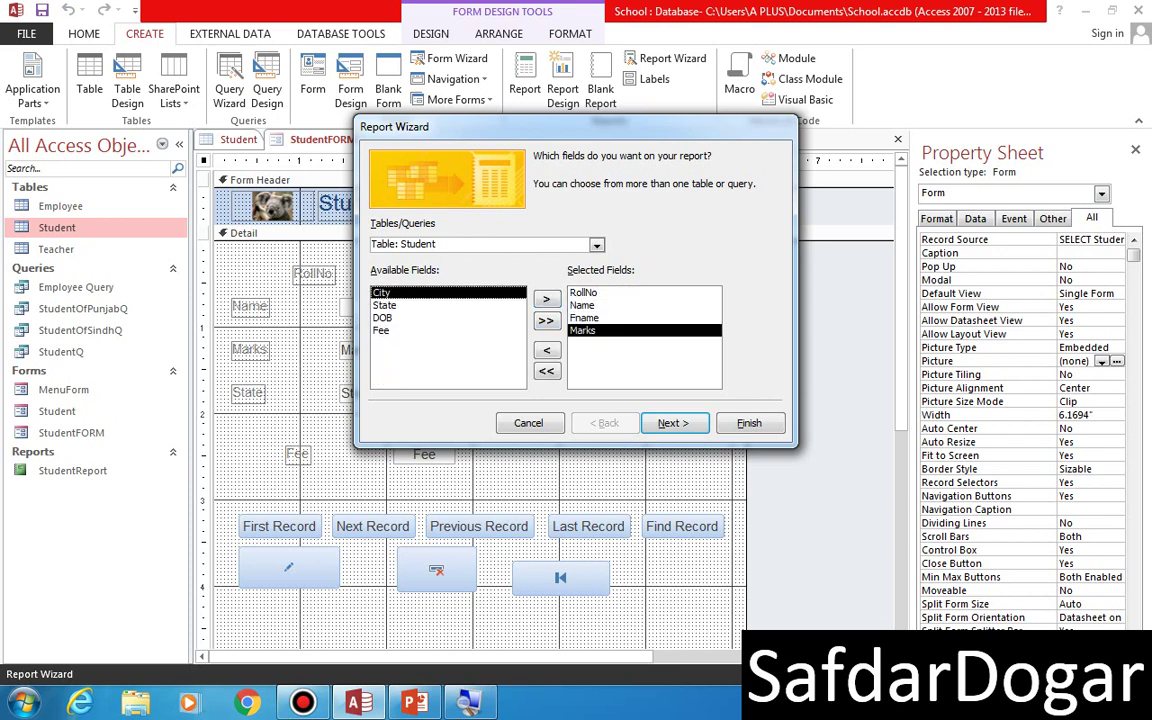
pyautogui.click(546, 299)
pyautogui.click(546, 299)
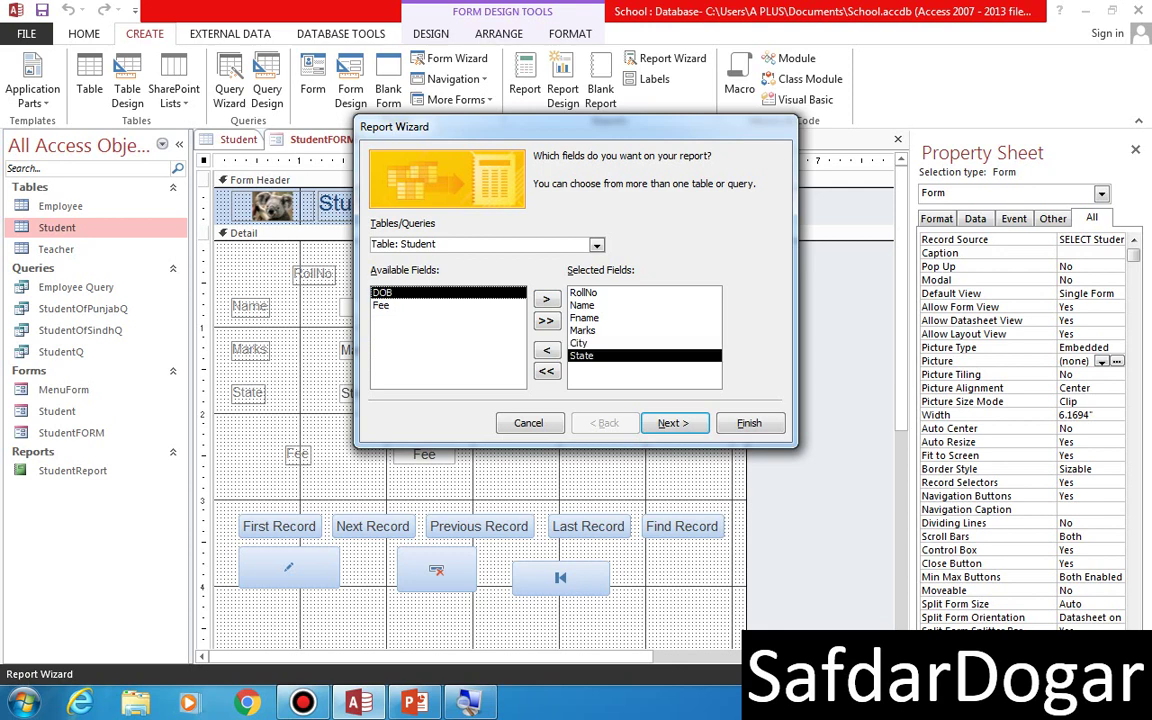
pyautogui.click(546, 299)
pyautogui.click(546, 299)
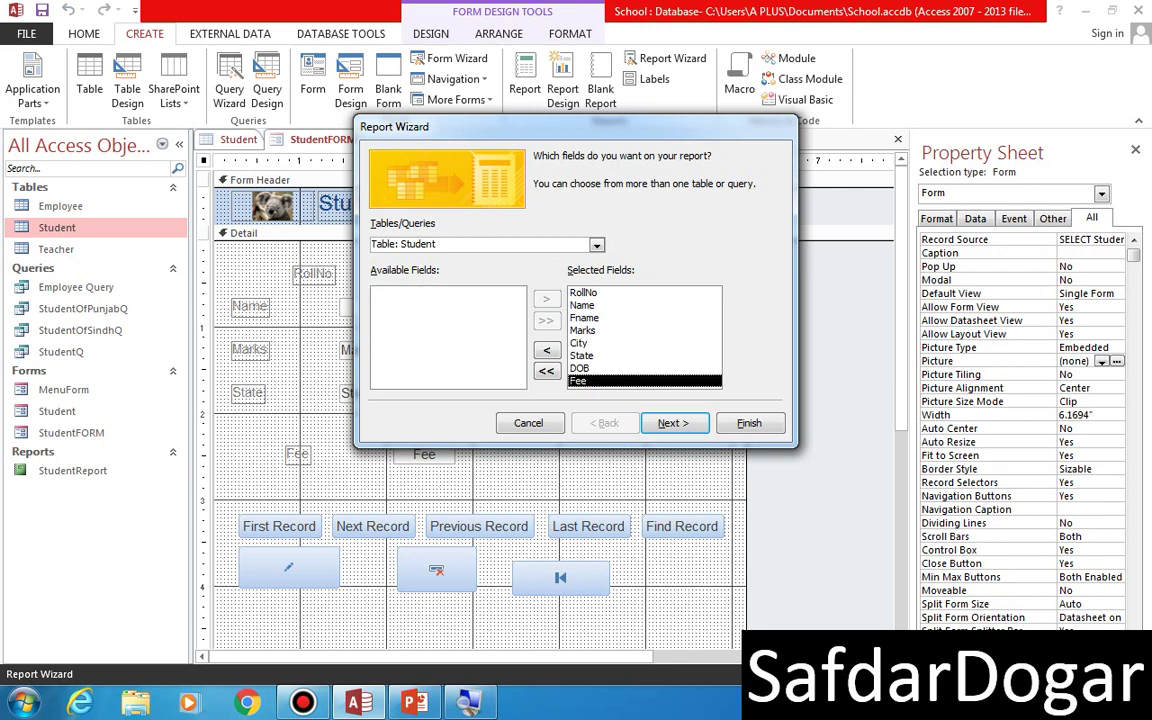
# Clear the selected fields, try adding all of them at once, and clear the selection again.
pyautogui.click(546, 371)
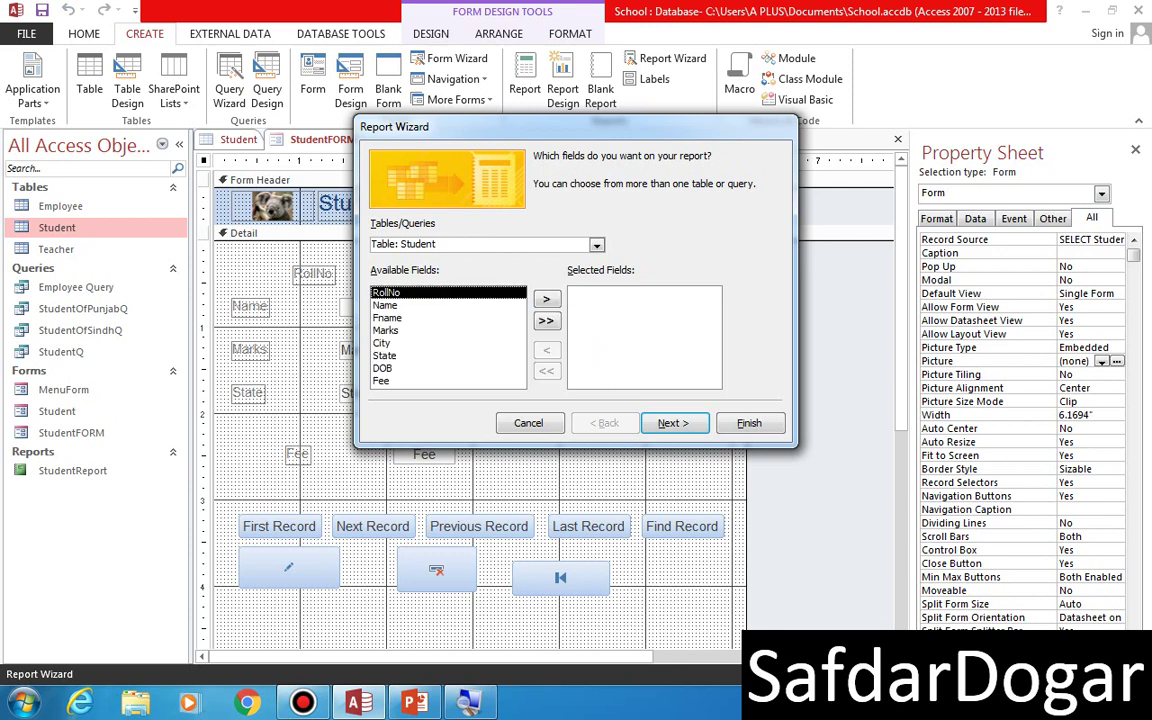
pyautogui.click(546, 320)
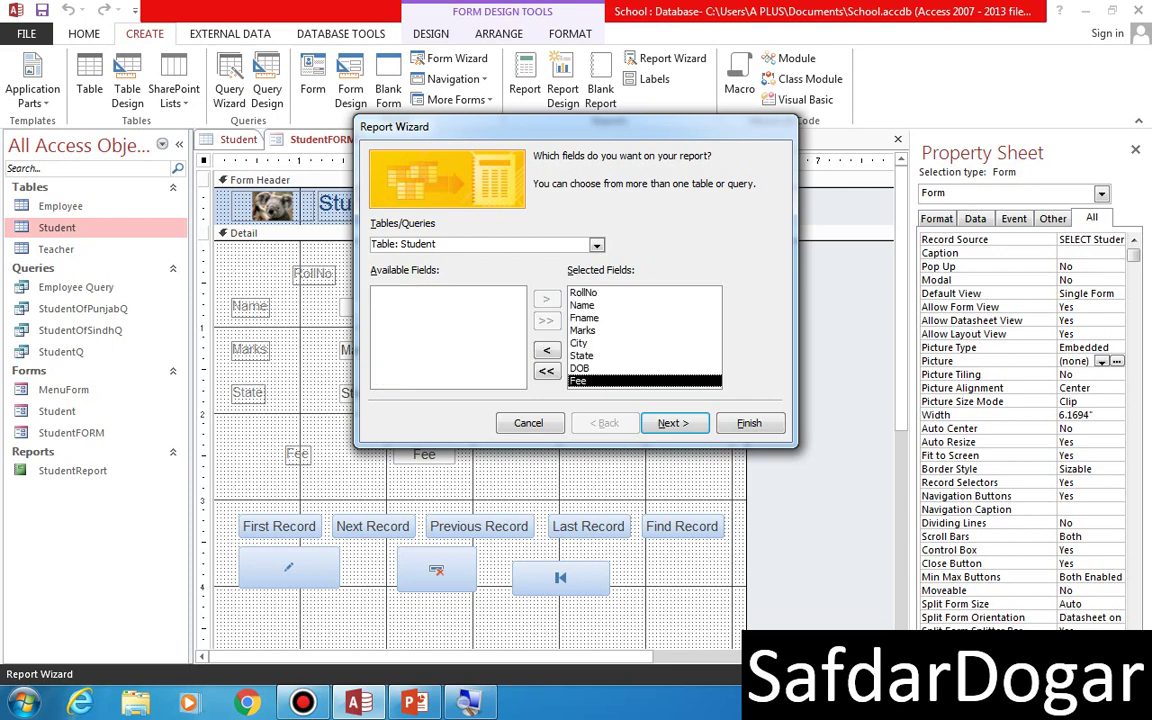
pyautogui.click(546, 371)
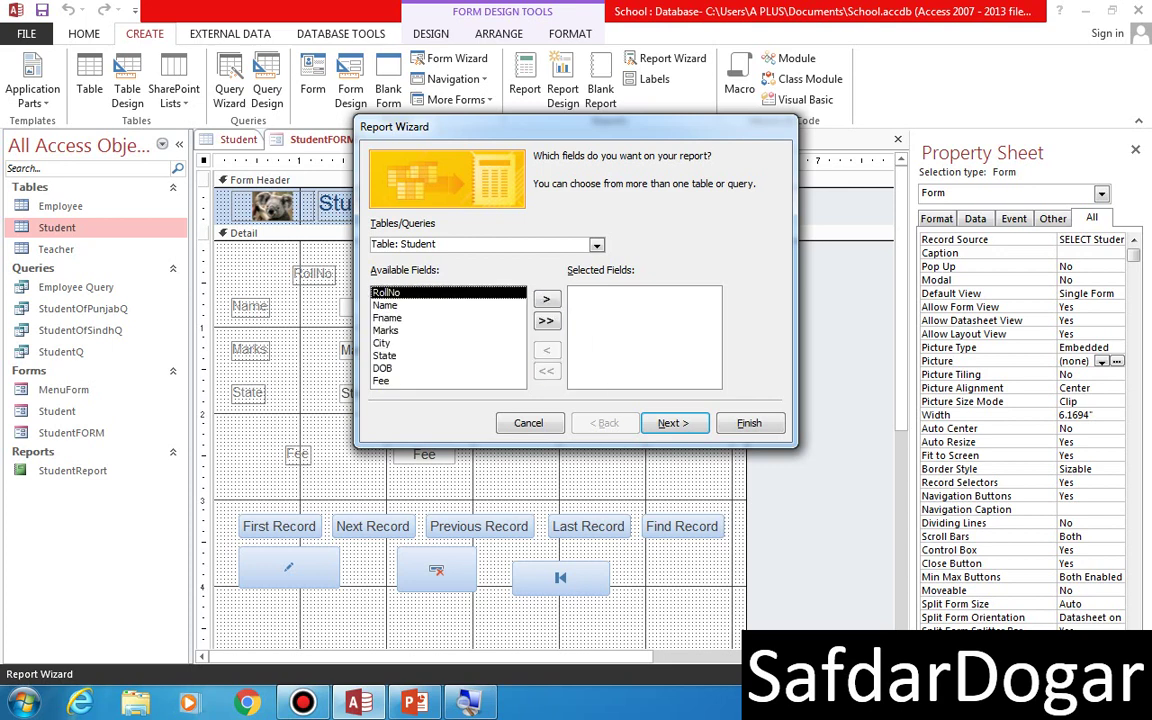
# Try adding the eight Student fields to the report one by one, and clear the whole selection.
pyautogui.click(546, 299)
pyautogui.click(546, 299)
pyautogui.click(546, 299)
pyautogui.click(546, 299)
pyautogui.click(546, 299)
pyautogui.click(546, 299)
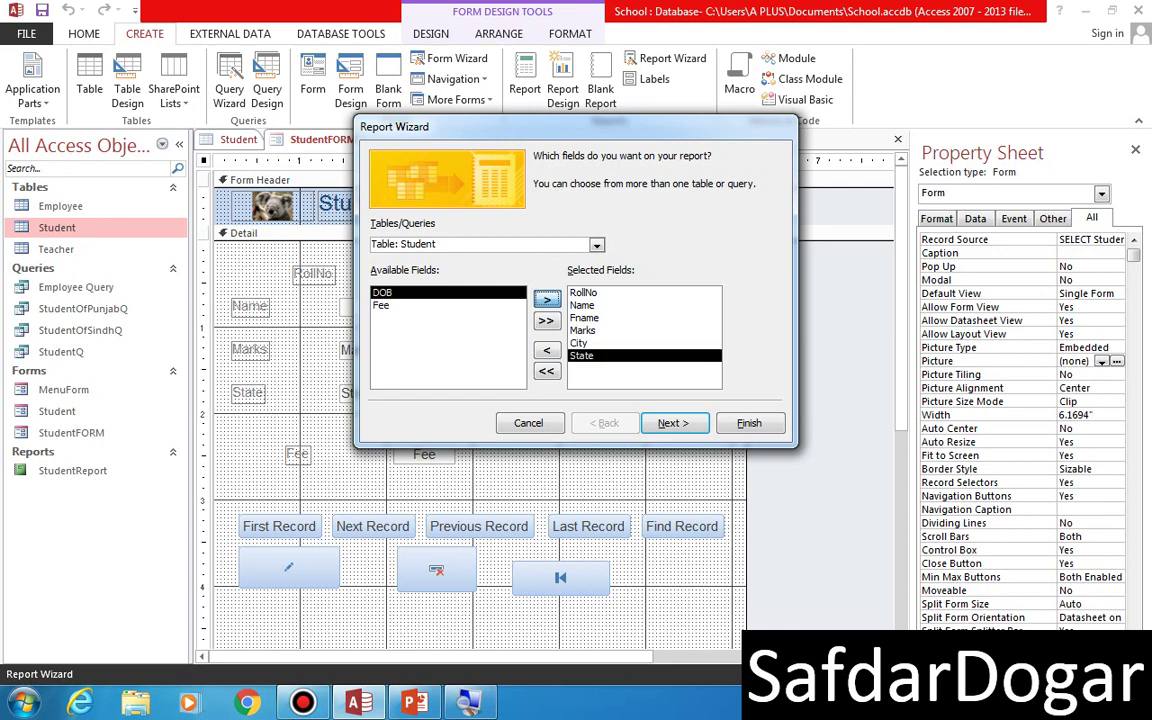
pyautogui.click(546, 299)
pyautogui.click(546, 299)
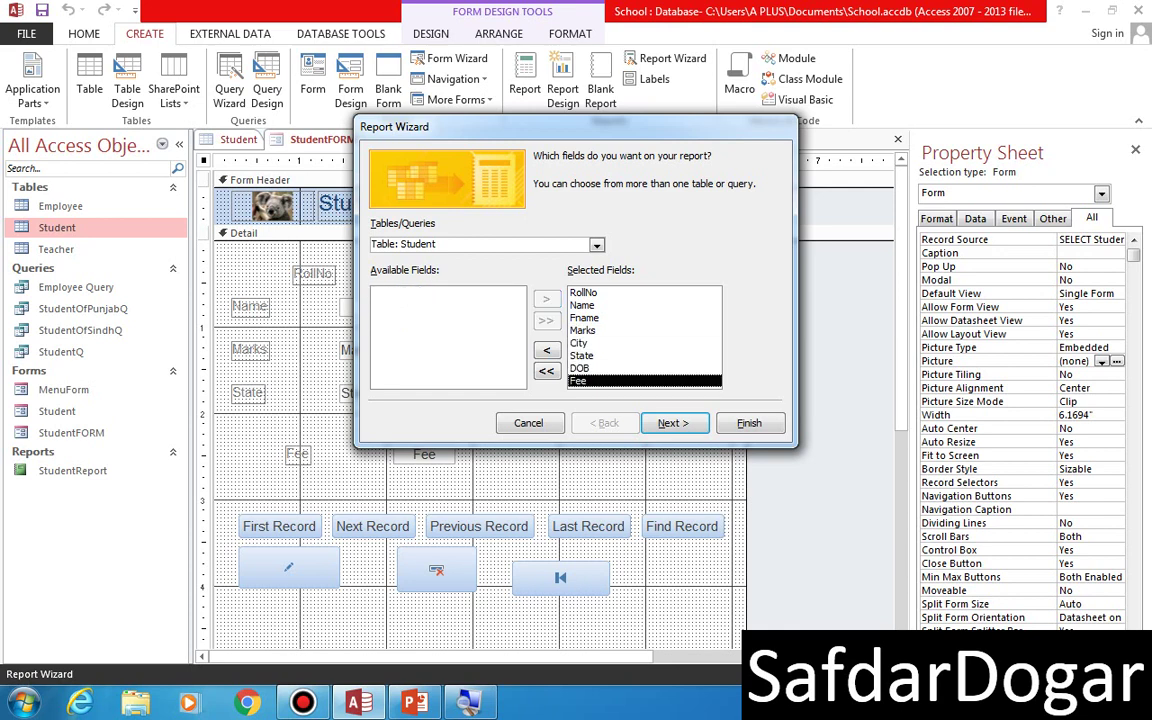
pyautogui.click(546, 371)
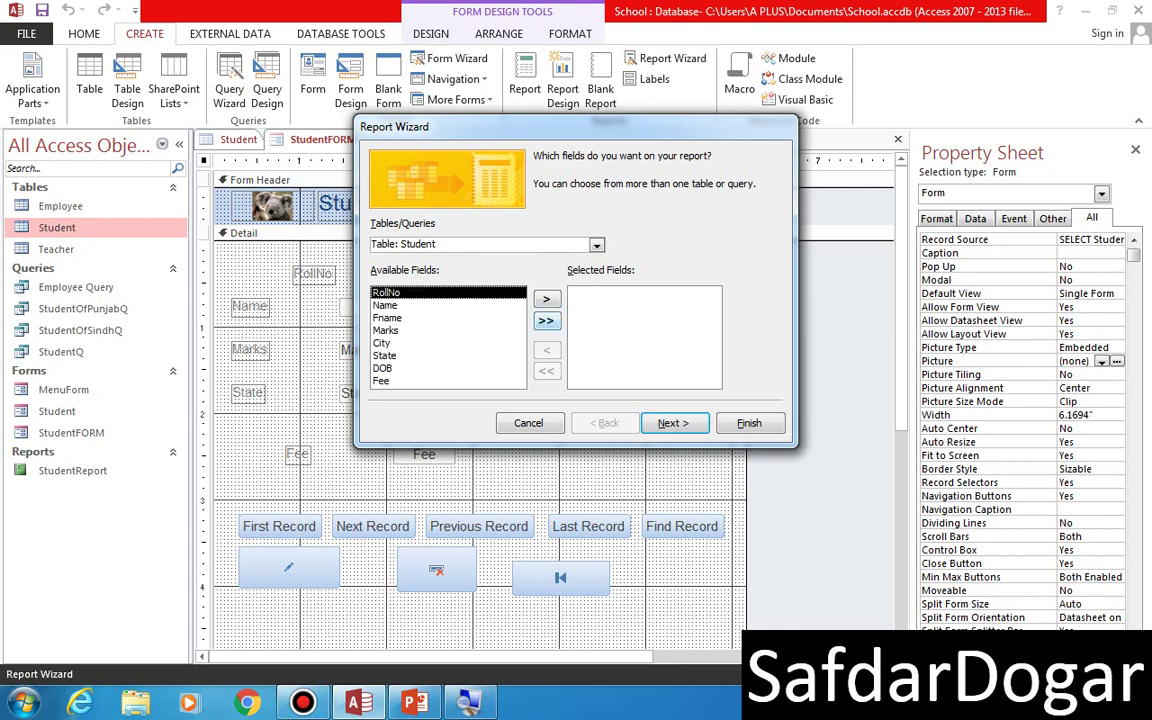
# Include every Student field except RollNo in the report, without grouping levels or sorting.
pyautogui.click(546, 320)
pyautogui.click(584, 293)
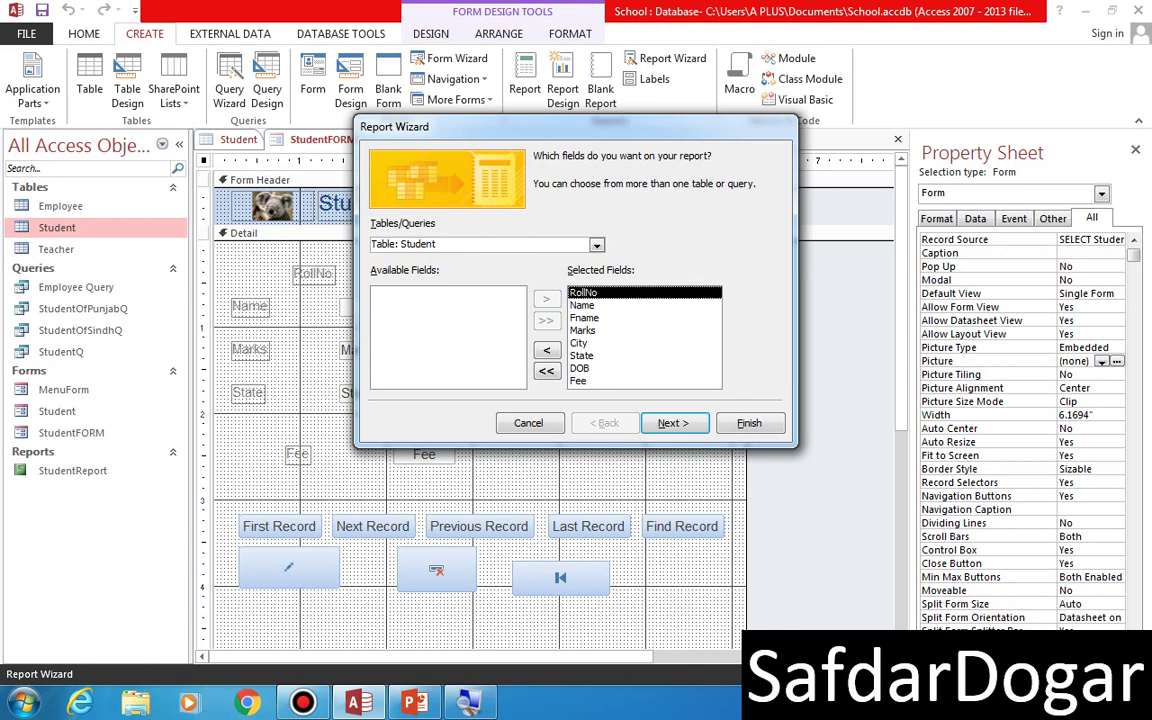
pyautogui.click(546, 350)
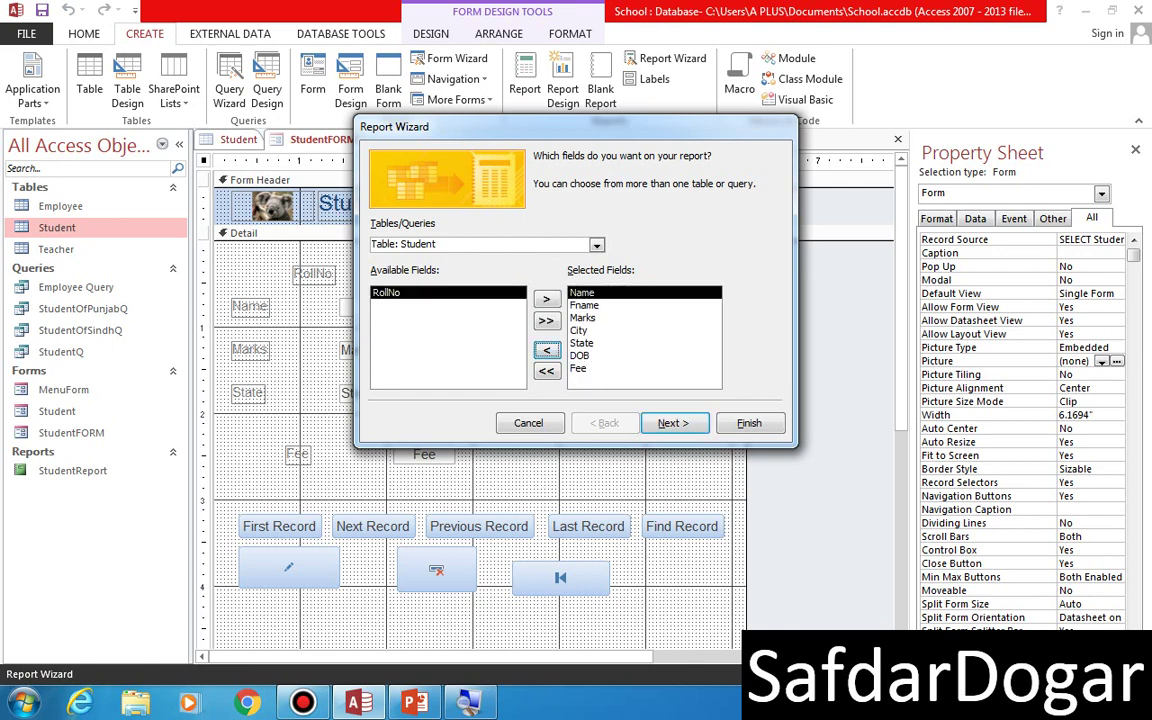
pyautogui.click(674, 423)
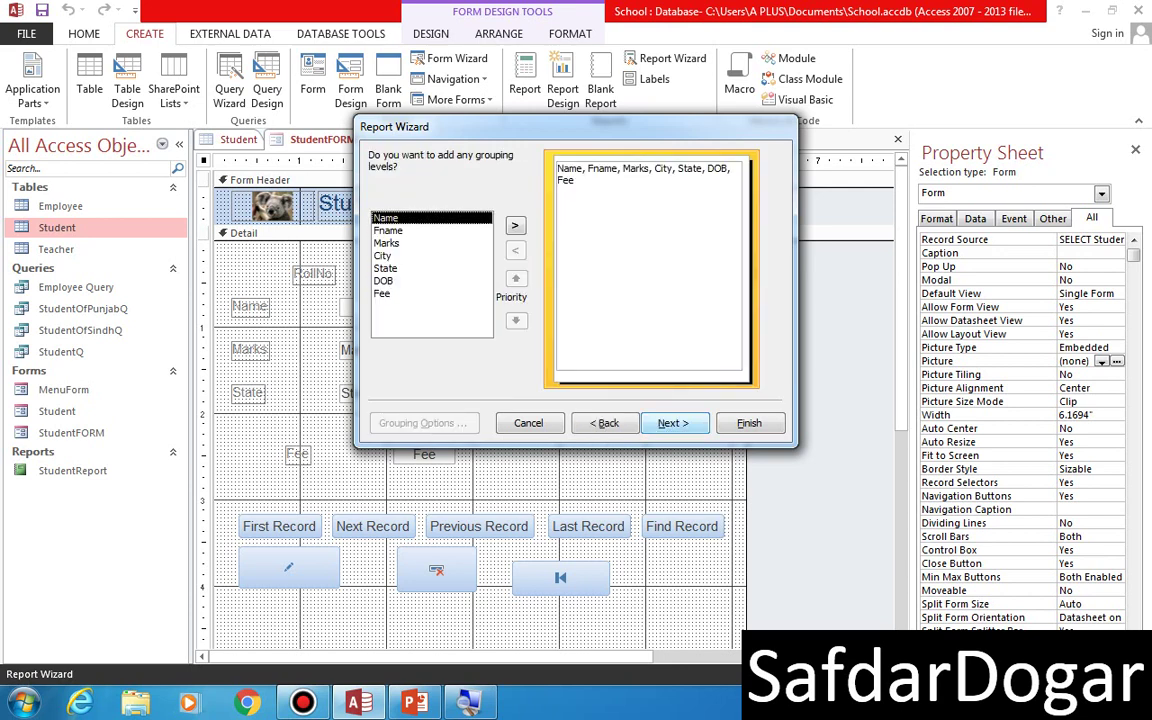
pyautogui.click(673, 423)
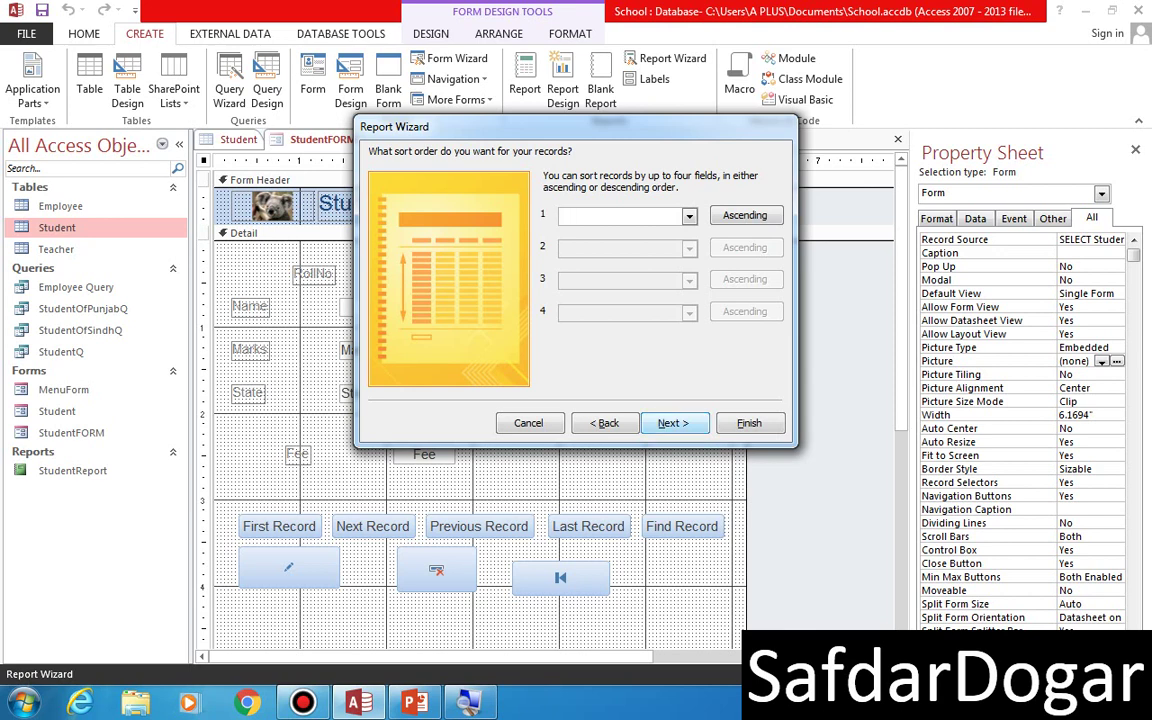
pyautogui.click(673, 423)
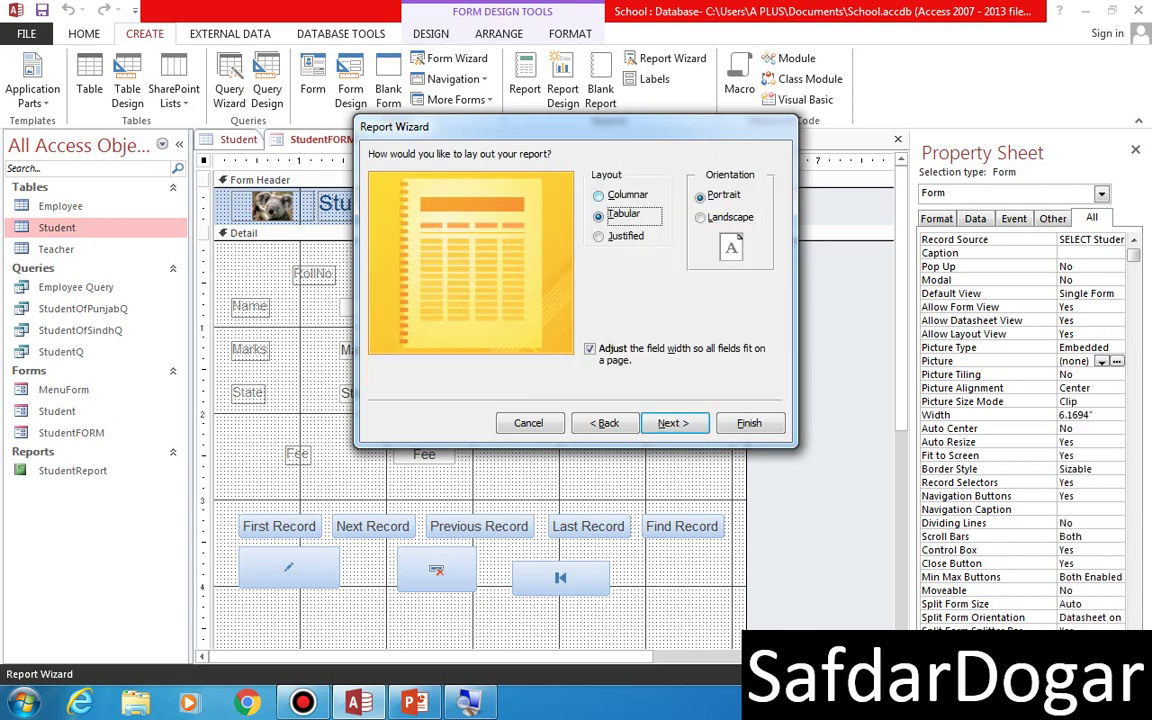
# Choose the Columnar layout in Portrait orientation and finish the wizard with the title Student, previewing the report.
pyautogui.click(626, 196)
pyautogui.click(623, 214)
pyautogui.click(626, 195)
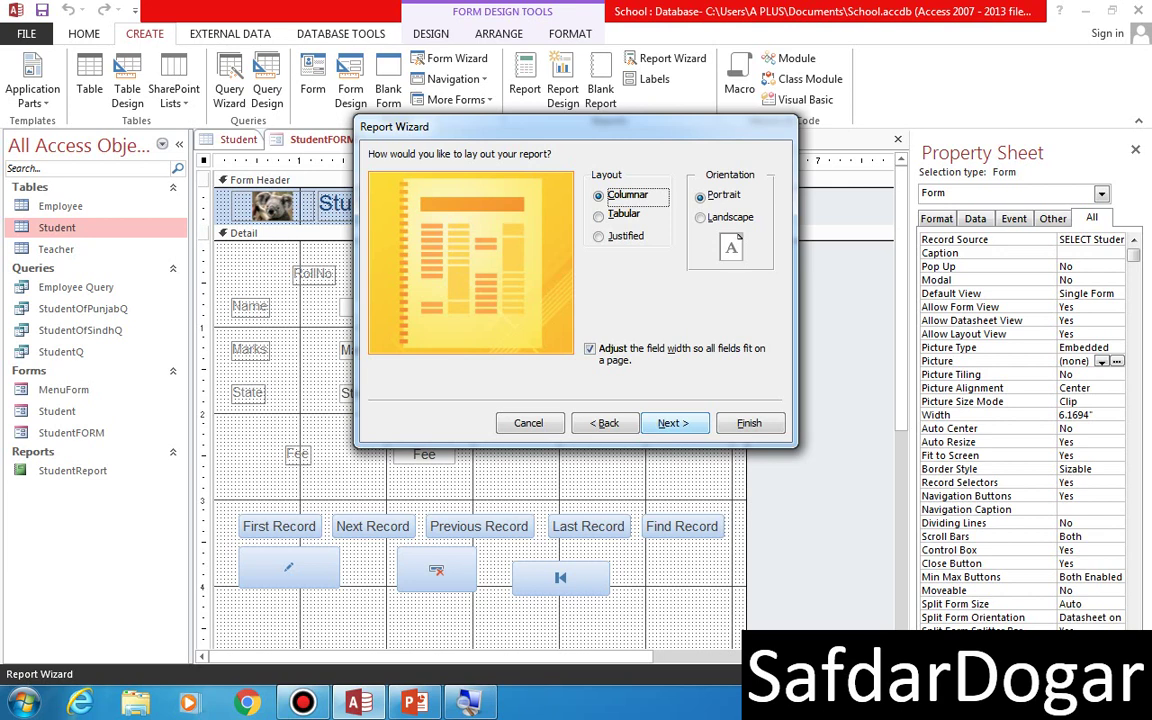
pyautogui.click(672, 423)
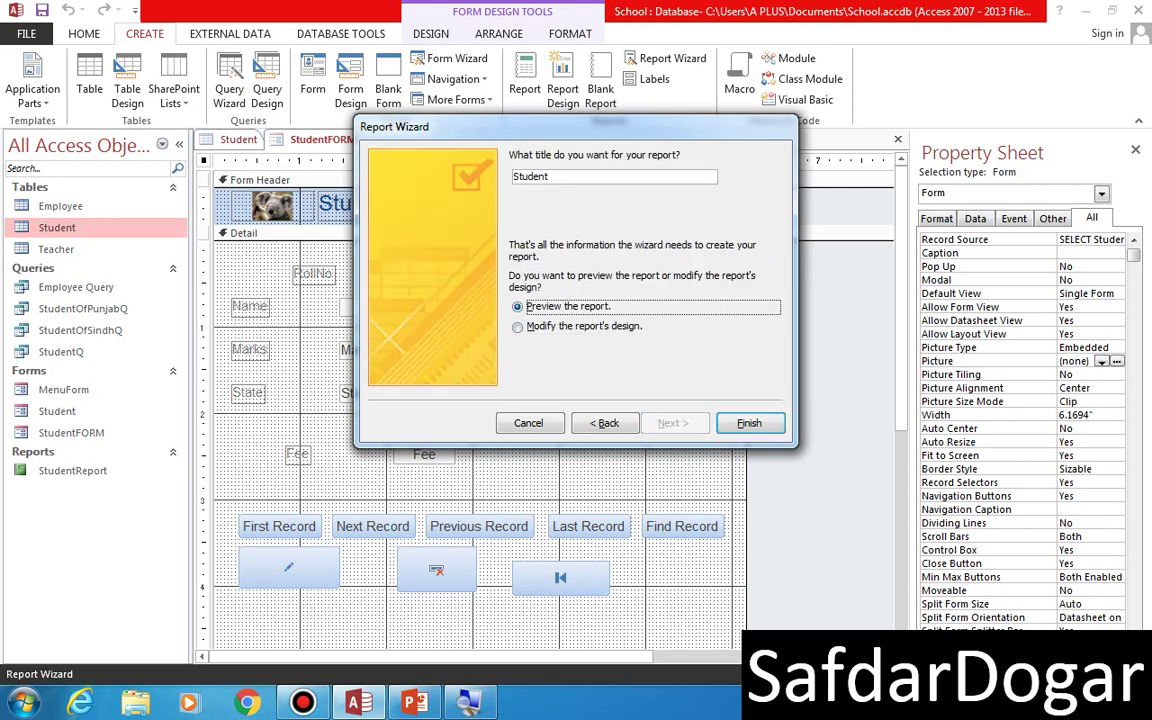
pyautogui.click(749, 423)
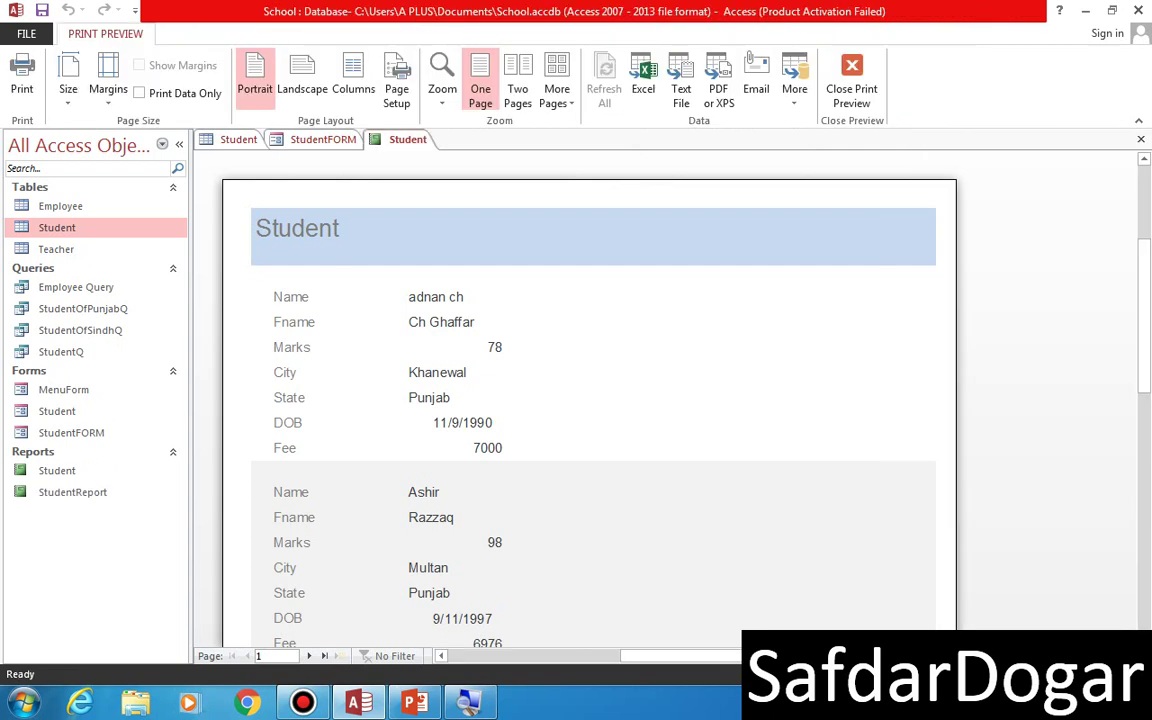
# Examine the record layout on pages 1 and 2 of the Student report, and close the preview and the report.
pyautogui.scroll(-8, 589, 400)
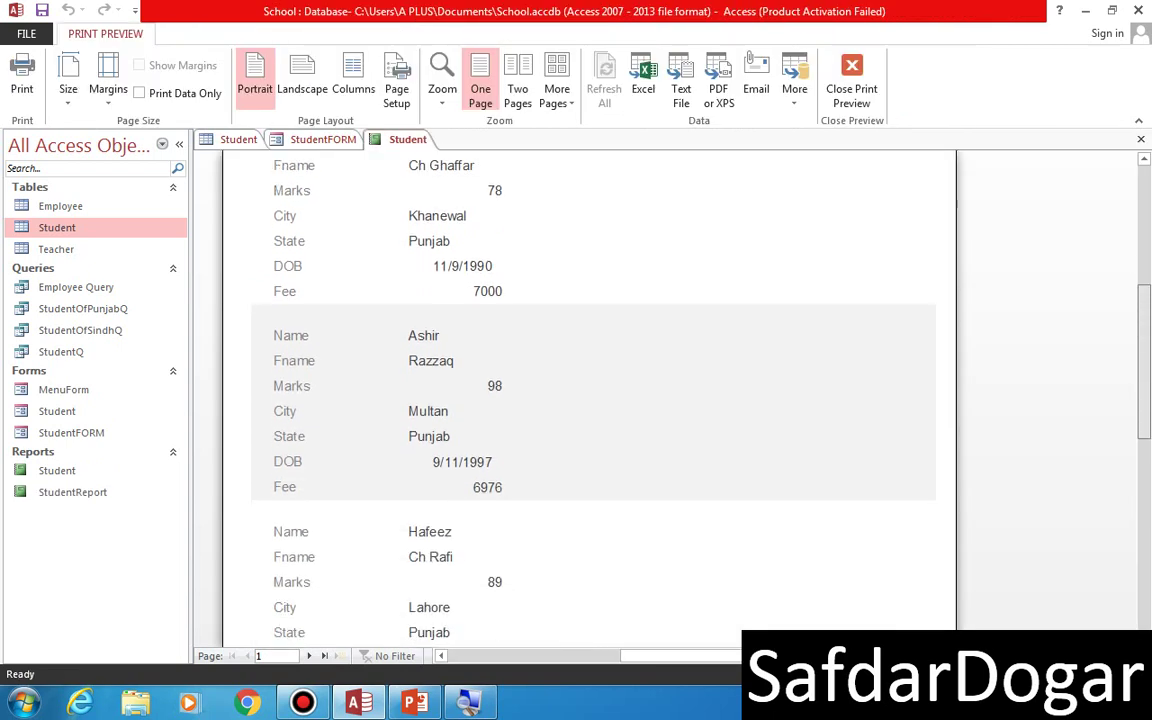
pyautogui.scroll(-4, 589, 400)
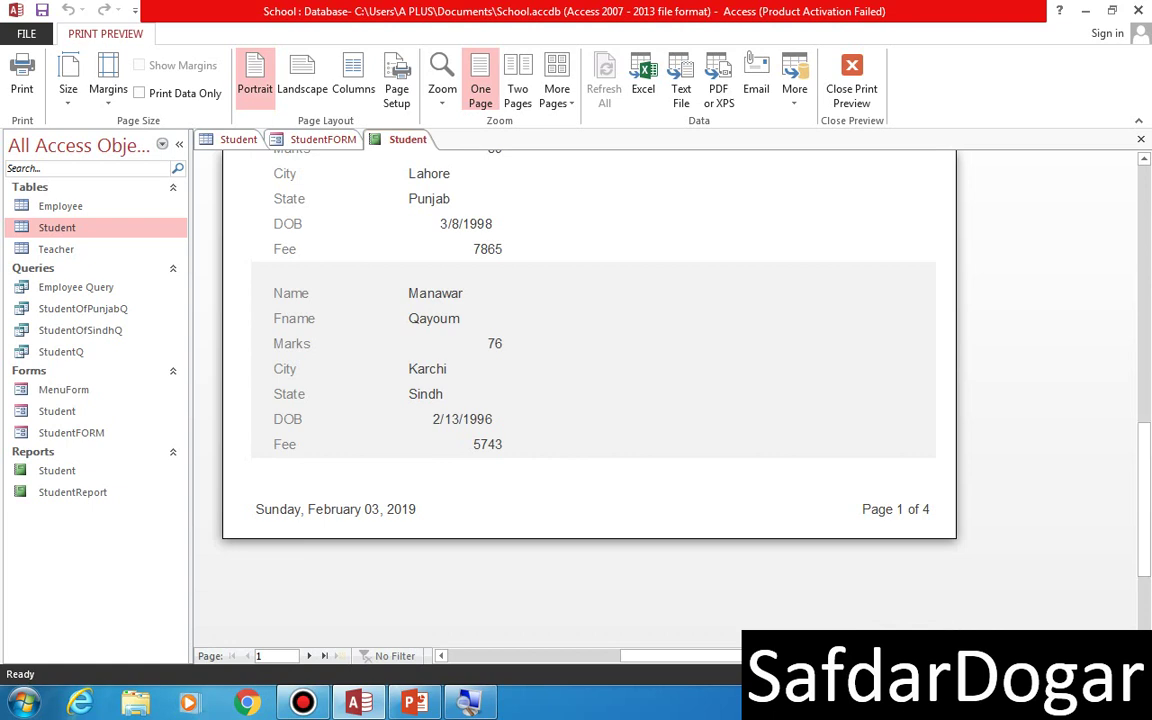
pyautogui.scroll(6, 589, 400)
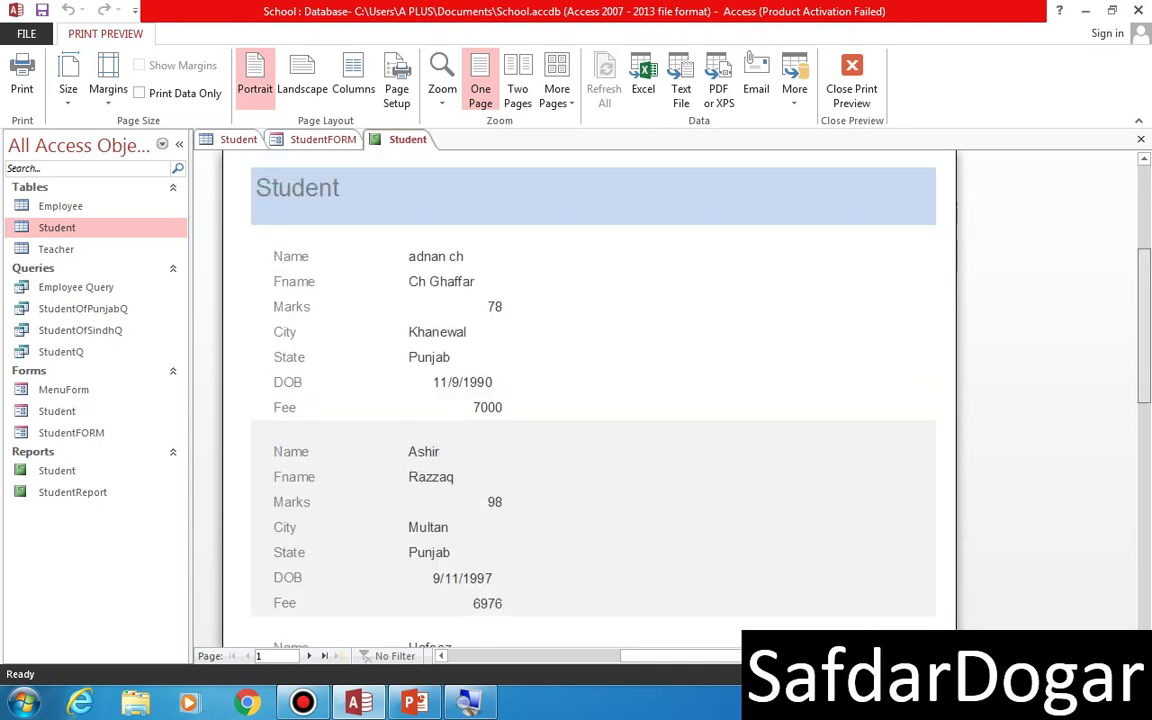
pyautogui.scroll(-2, 589, 400)
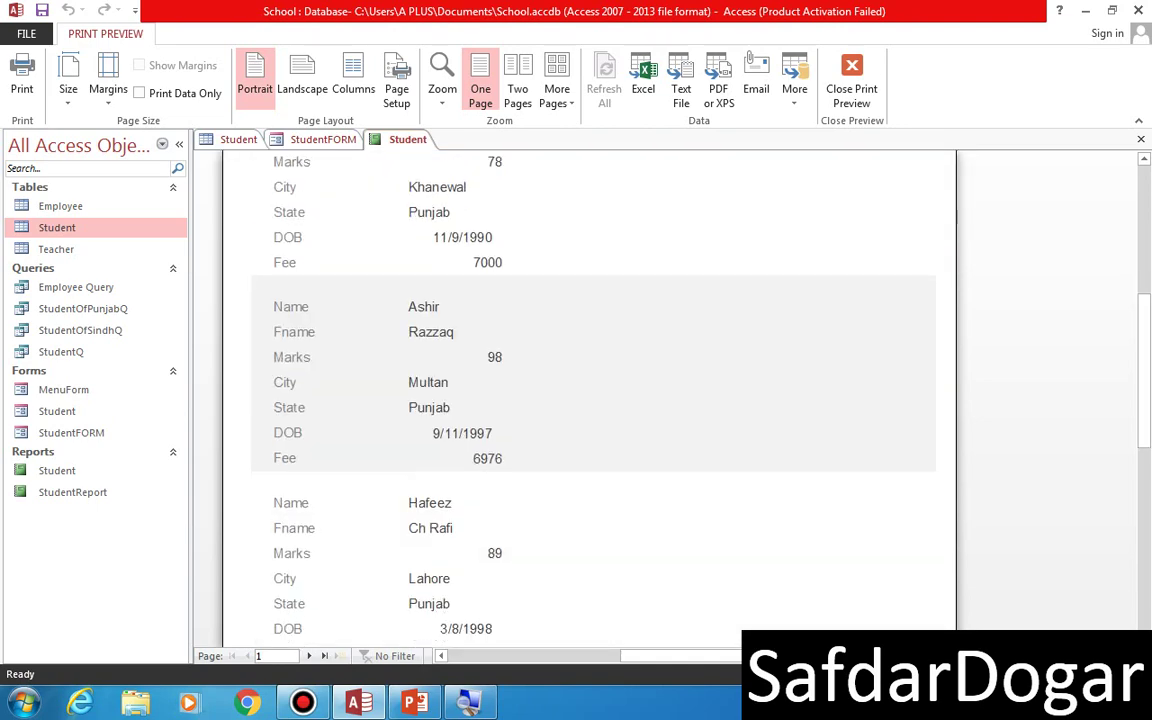
pyautogui.click(308, 655)
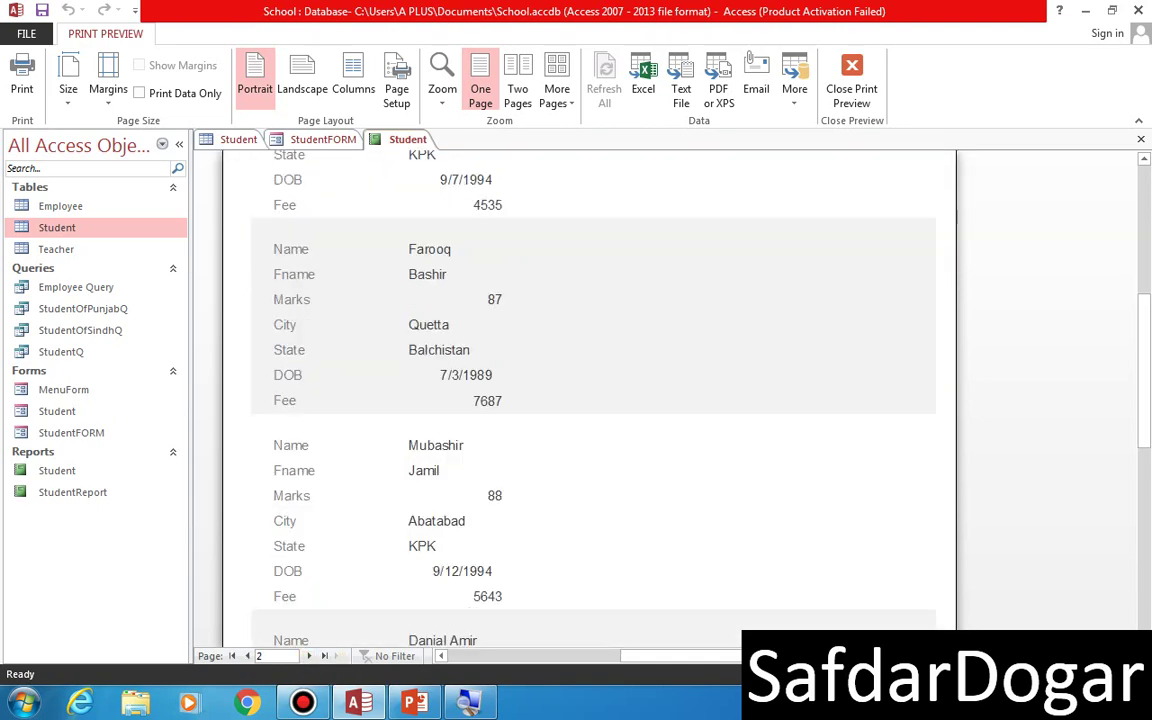
pyautogui.scroll(5, 589, 400)
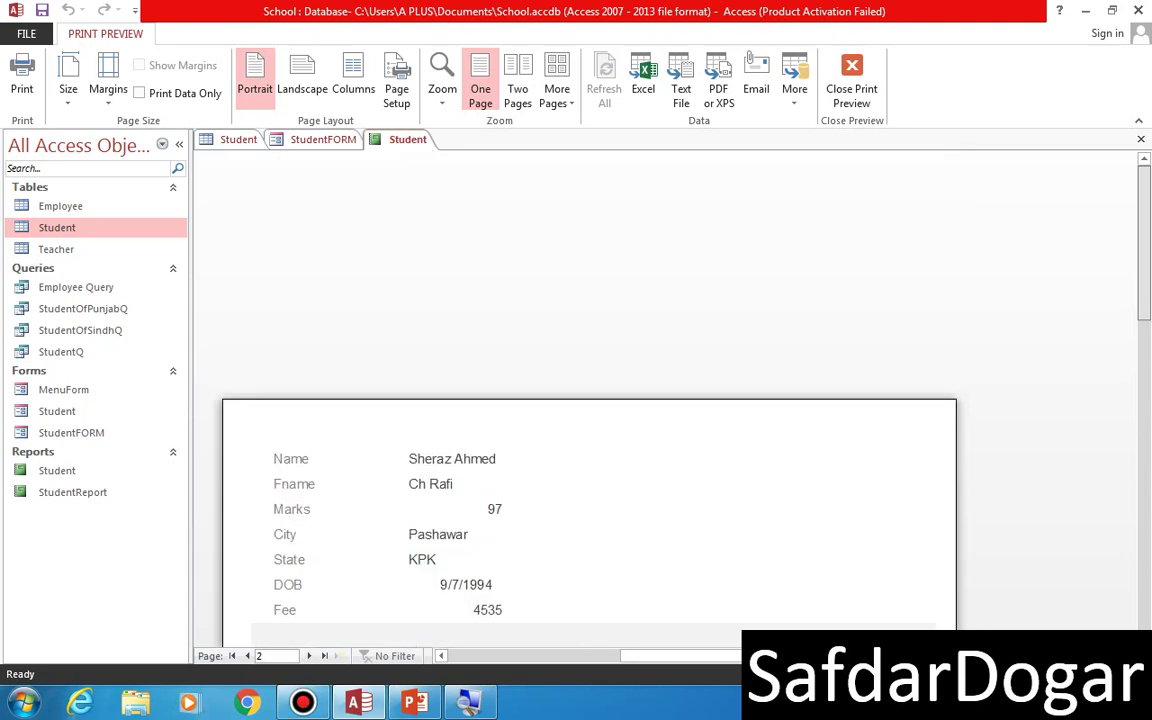
pyautogui.scroll(-9, 589, 400)
pyautogui.scroll(5, 589, 400)
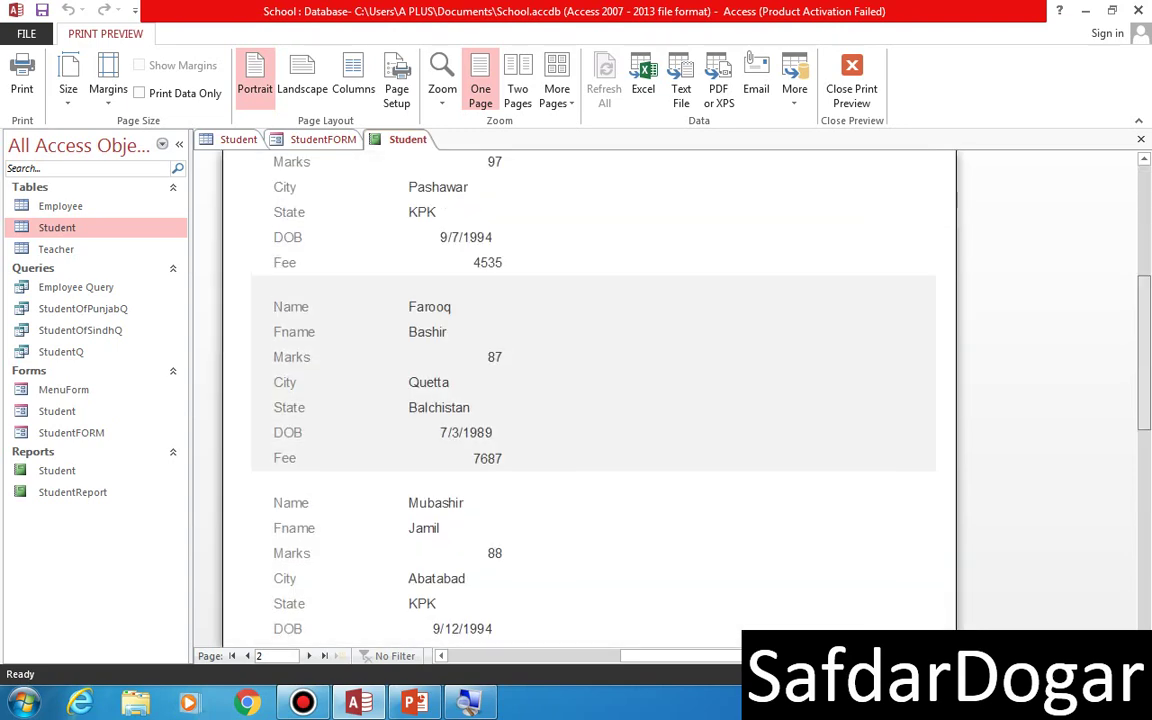
pyautogui.scroll(5, 589, 400)
pyautogui.scroll(-3, 589, 400)
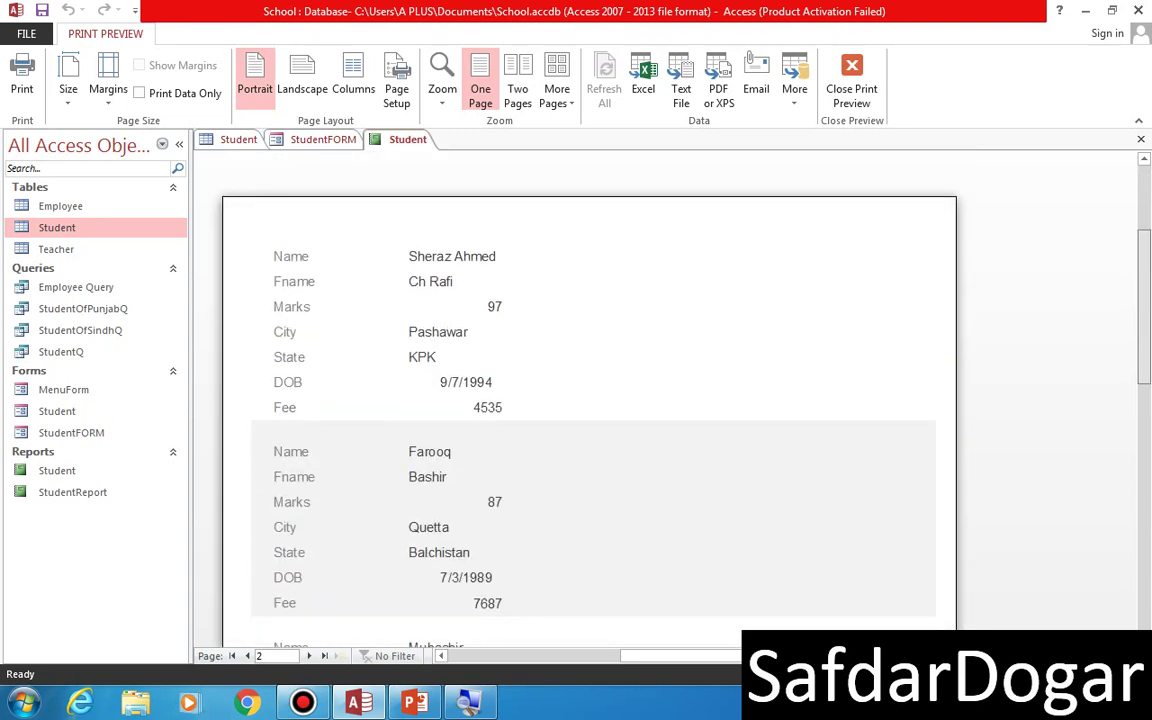
pyautogui.scroll(-1, 589, 400)
pyautogui.scroll(3, 589, 400)
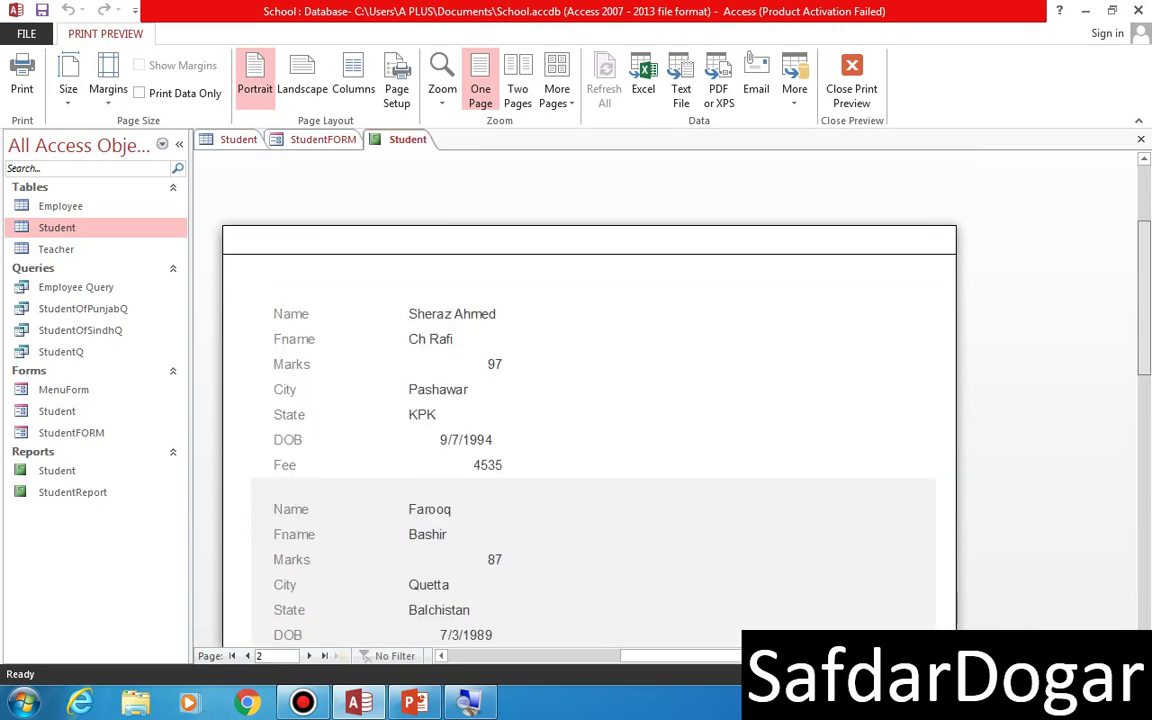
pyautogui.click(852, 82)
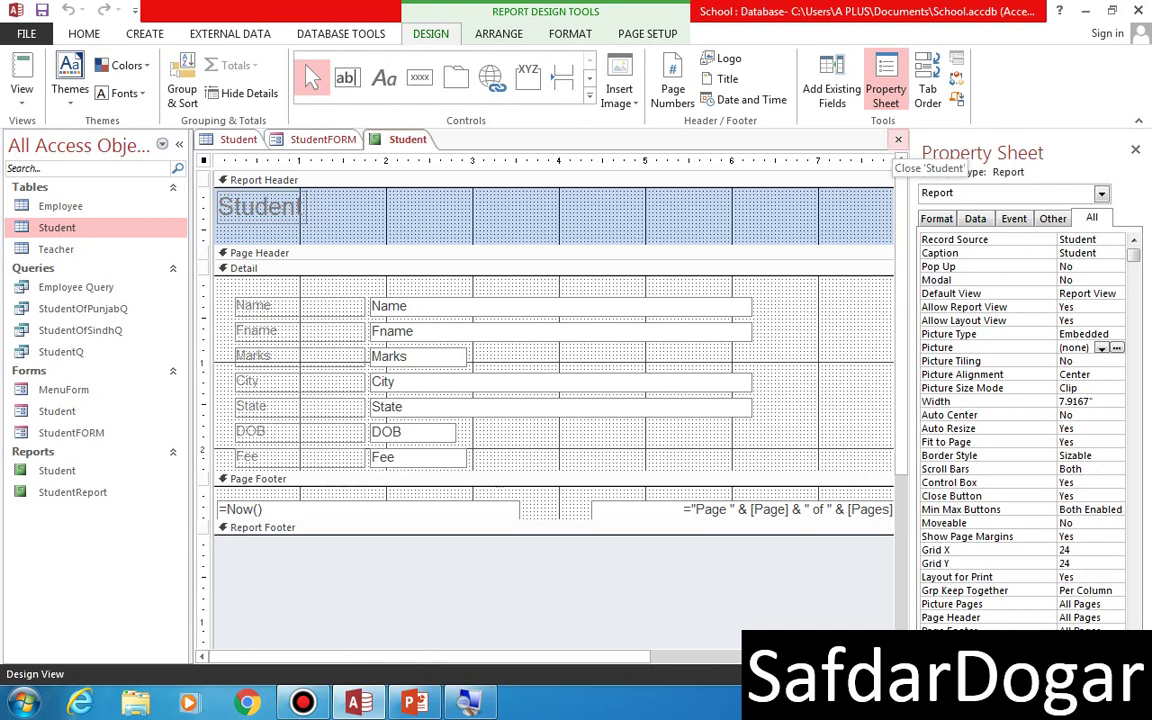
pyautogui.click(898, 139)
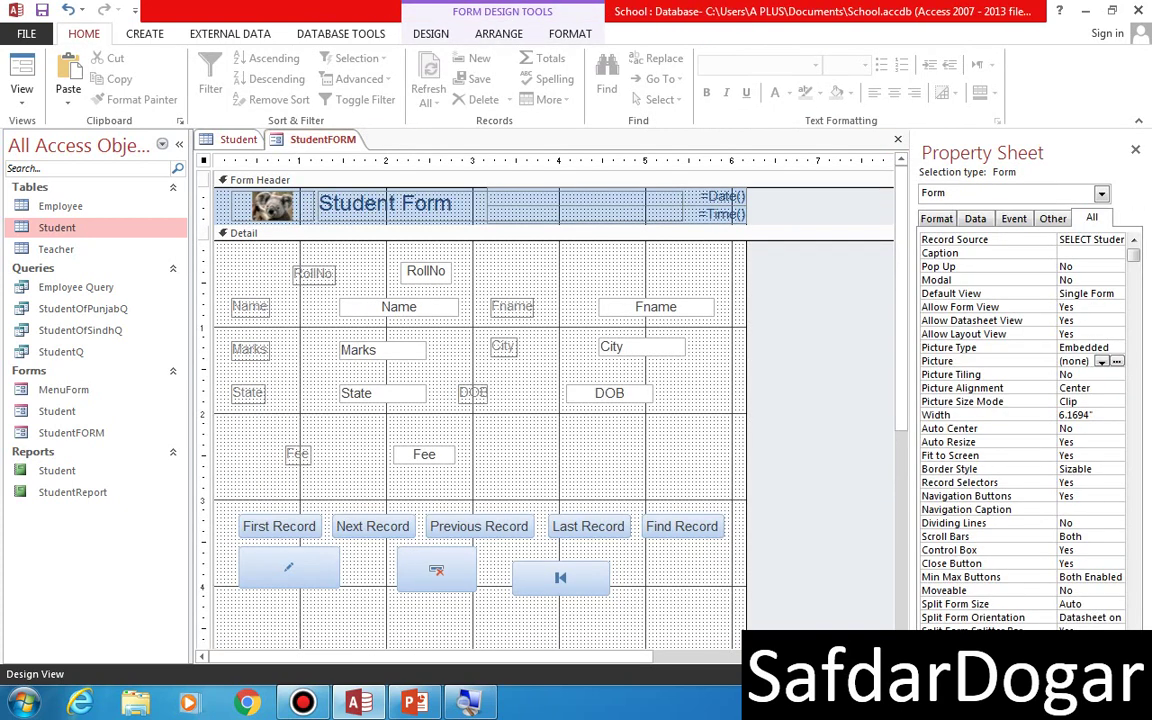
# Start a new report with the Report Wizard.
pyautogui.click(144, 33)
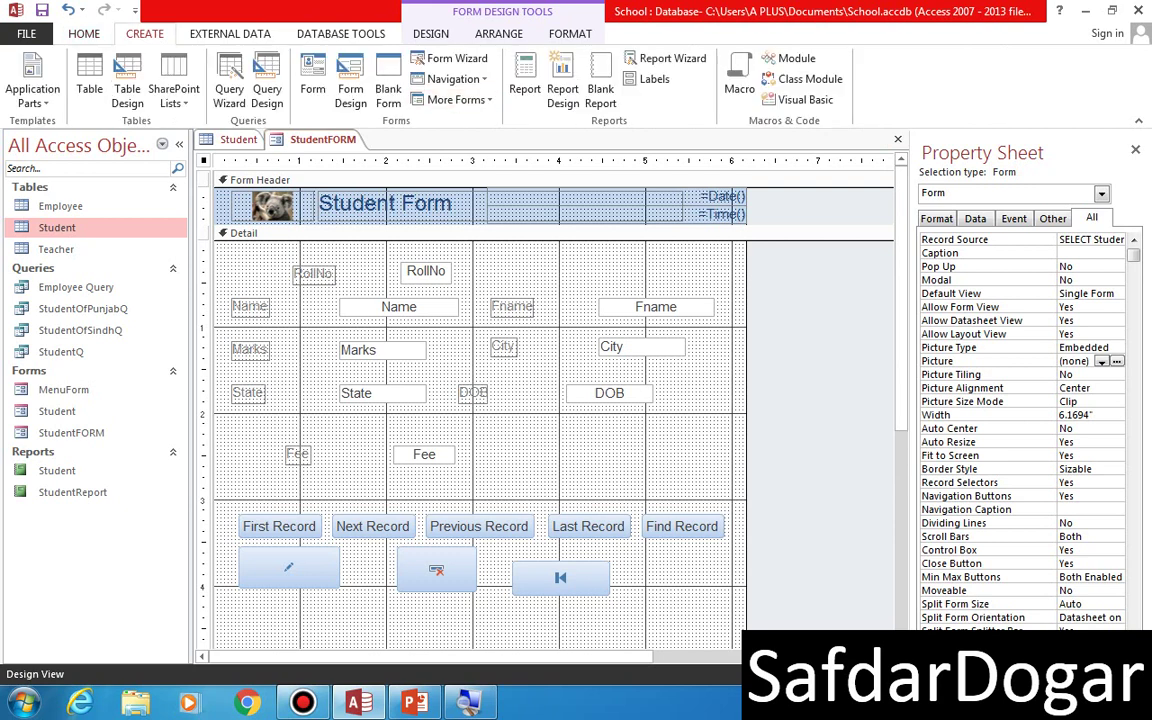
pyautogui.click(665, 58)
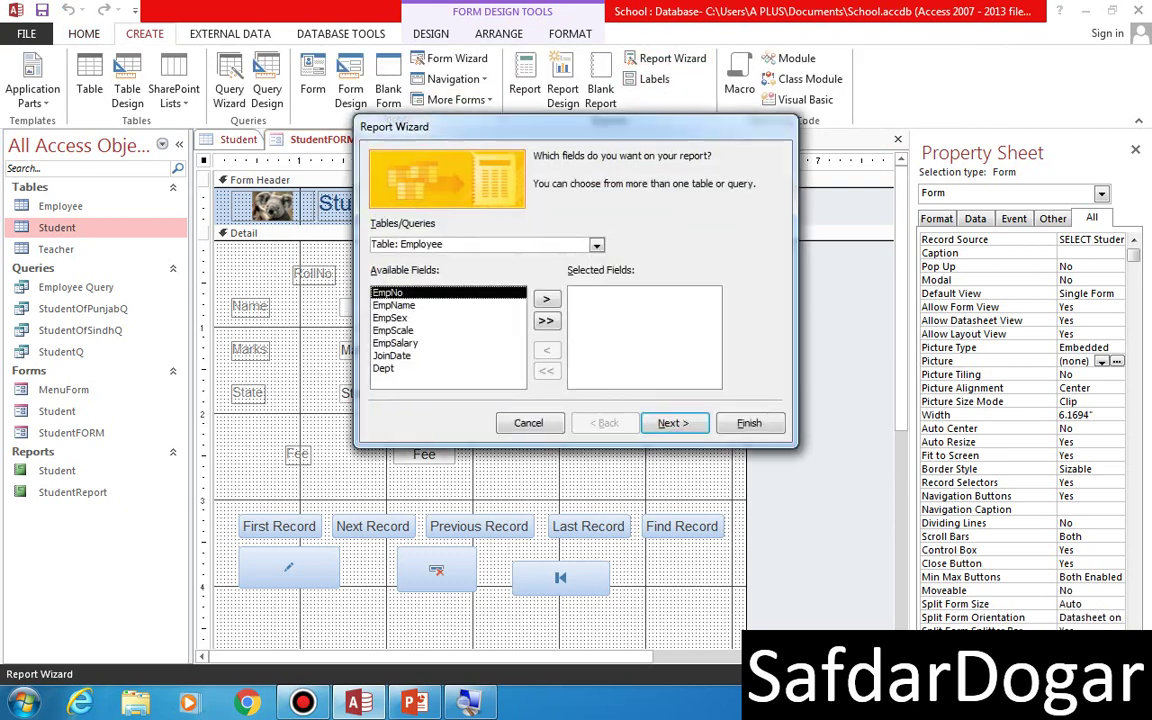
pyautogui.click(545, 320)
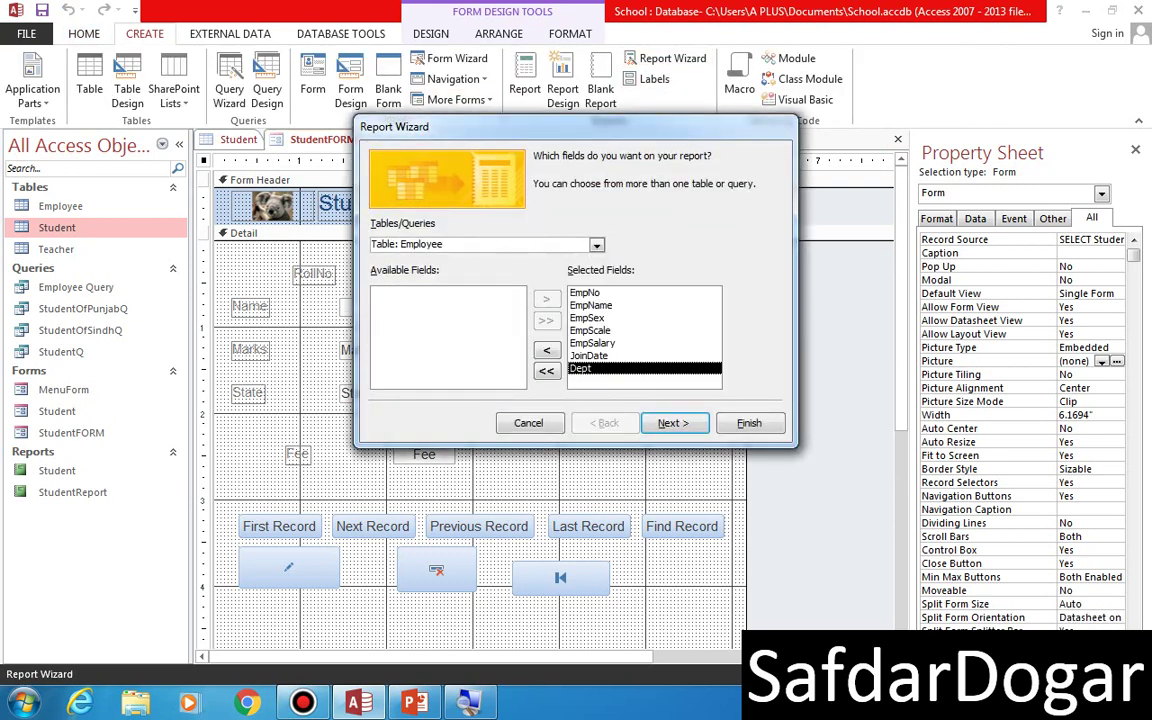
pyautogui.press('Return')
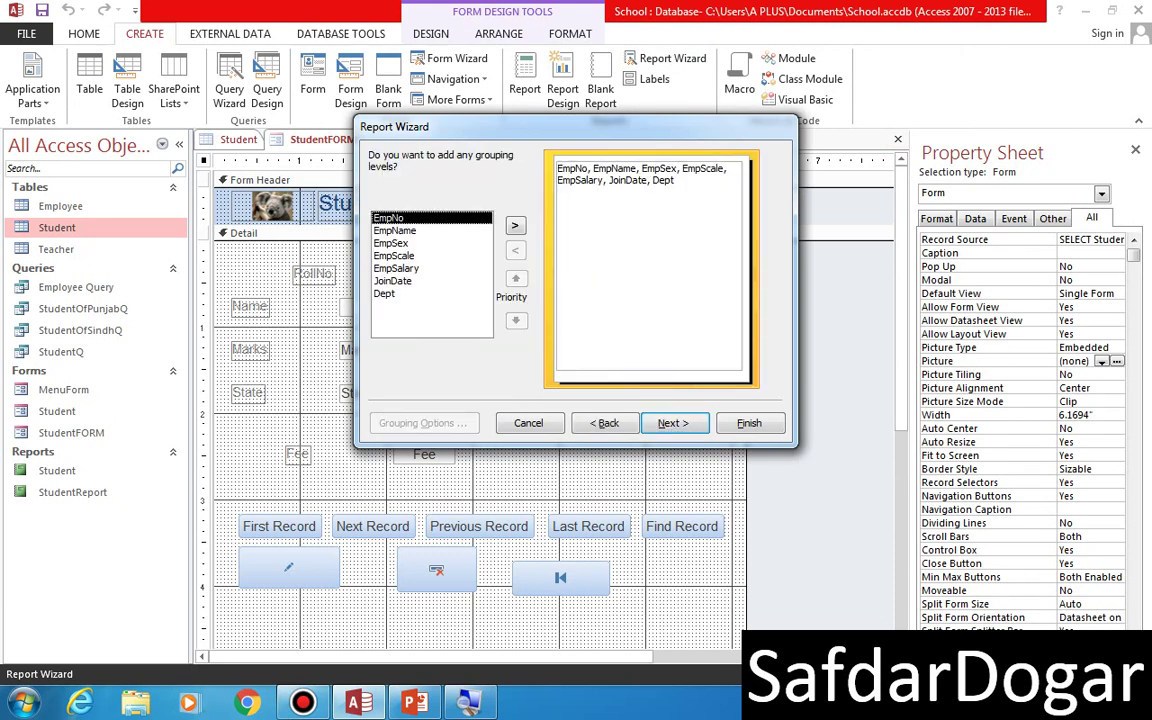
pyautogui.press('Return')
pyautogui.press('Return')
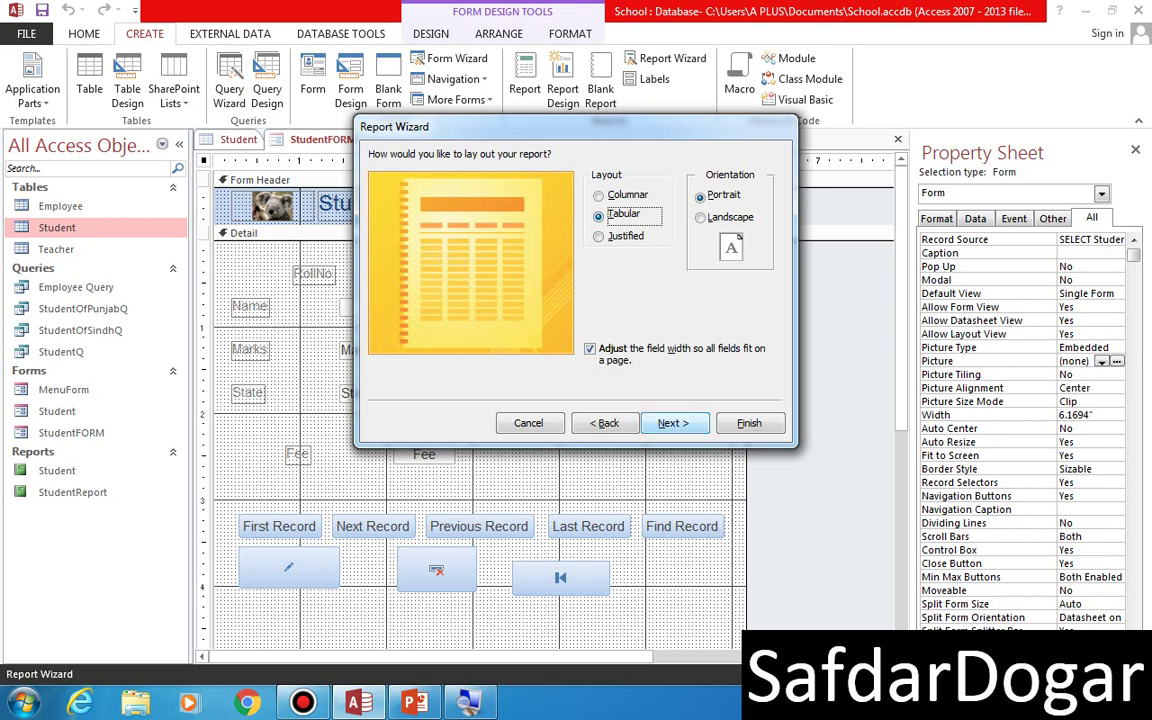
pyautogui.press('Return')
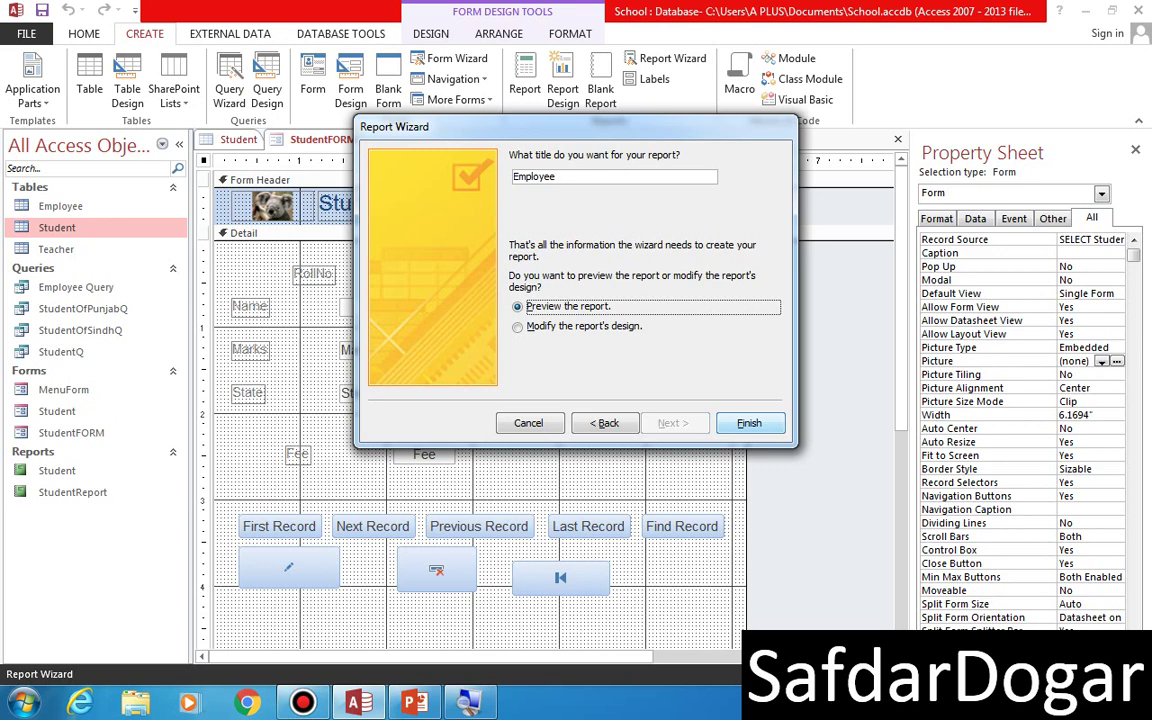
pyautogui.click(605, 423)
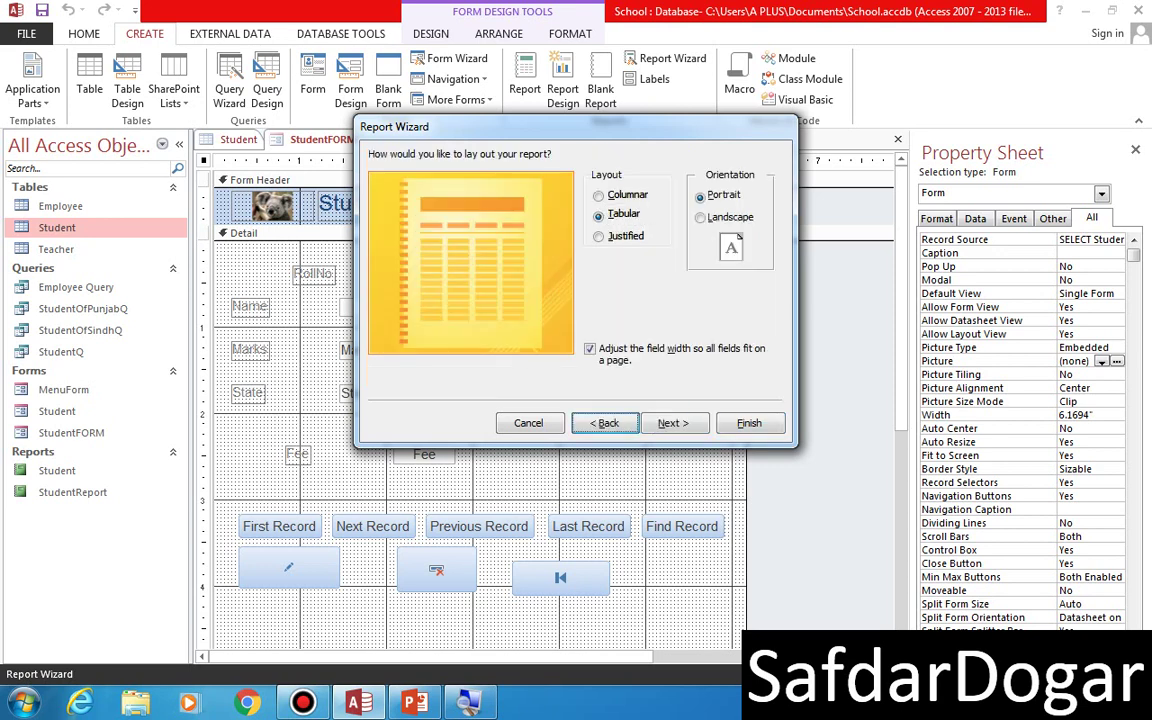
pyautogui.press('Return')
pyautogui.press('Return')
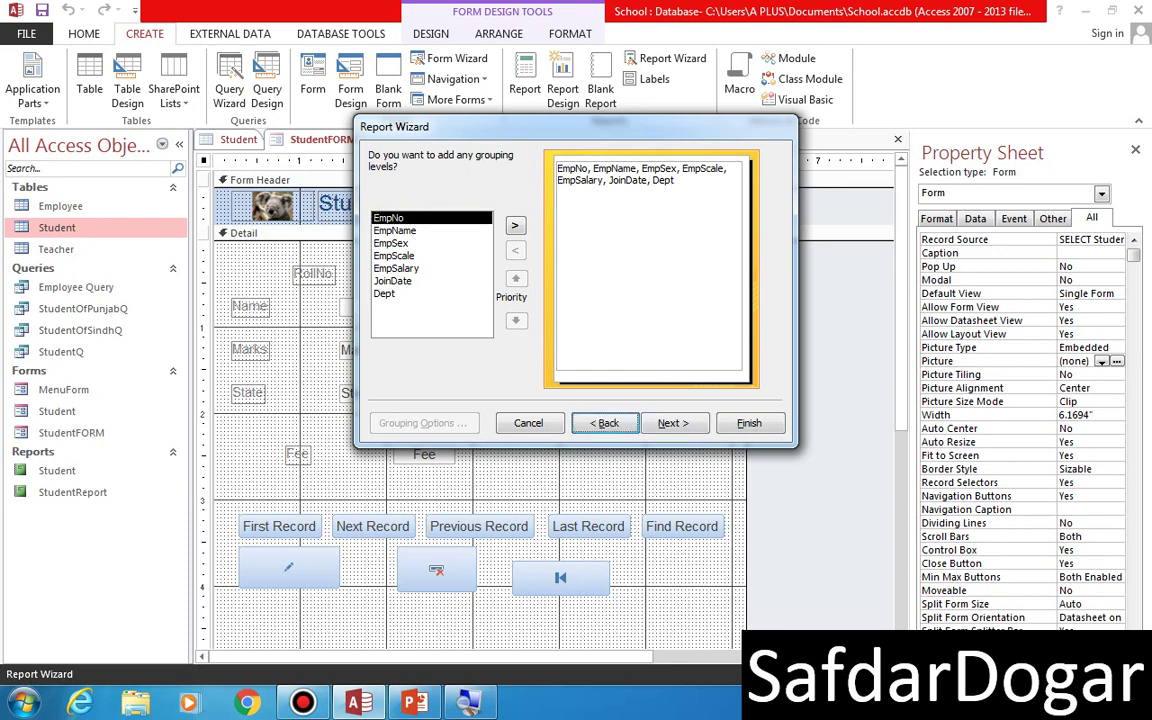
pyautogui.press('Return')
pyautogui.click(546, 371)
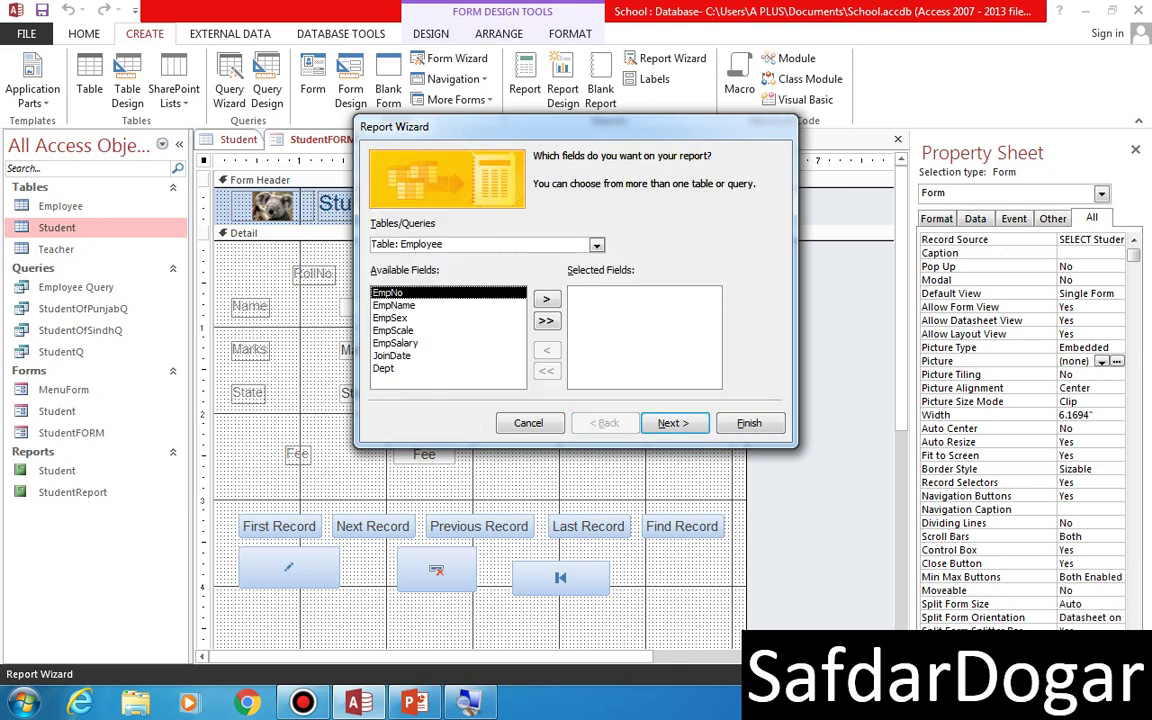
# Use the Student table as the report source, include all its fields and skip the grouping levels.
pyautogui.click(500, 244)
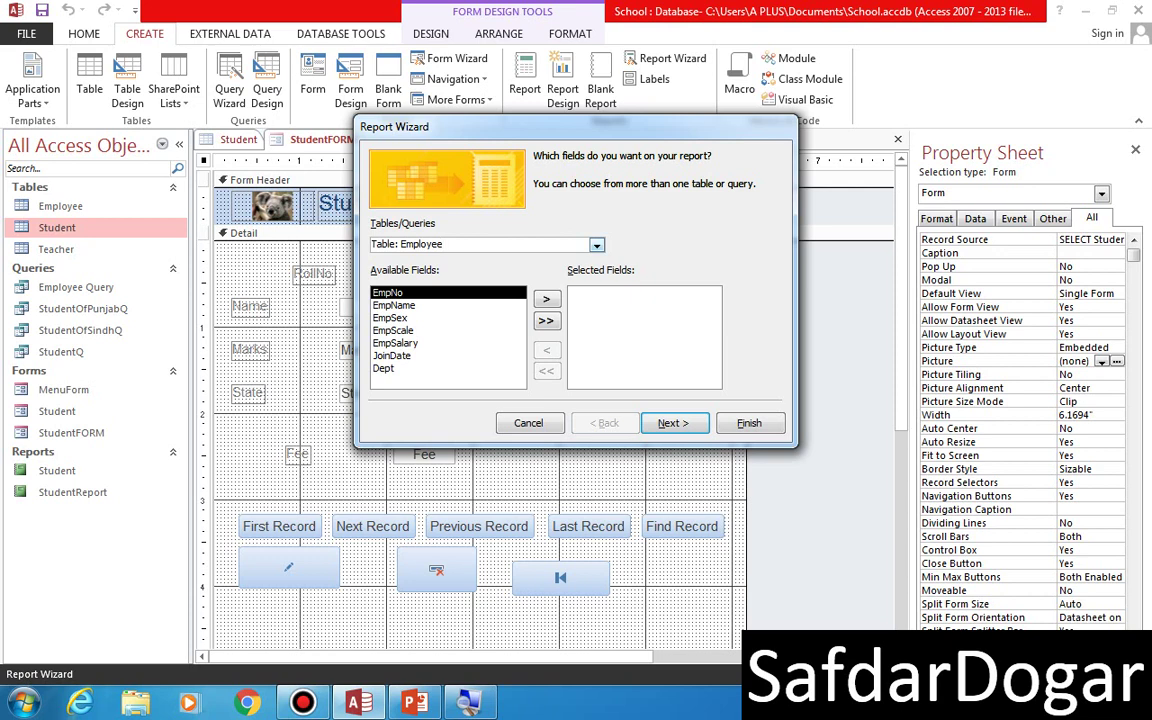
pyautogui.click(597, 245)
pyautogui.click(440, 273)
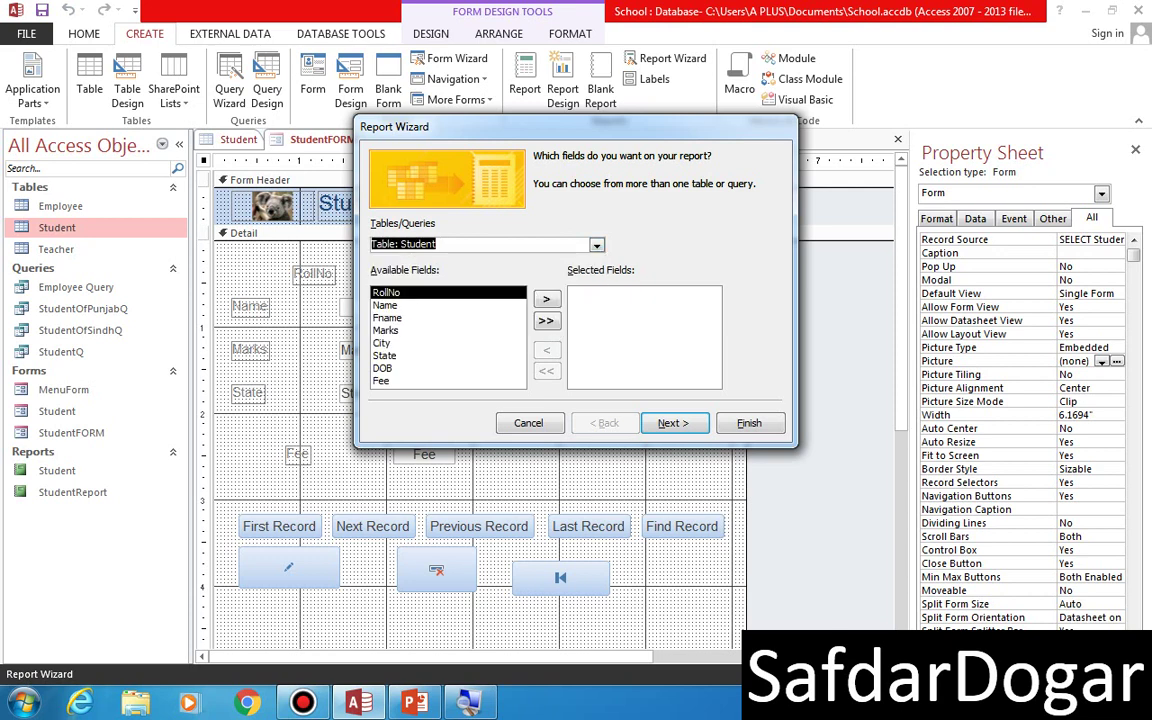
pyautogui.click(546, 321)
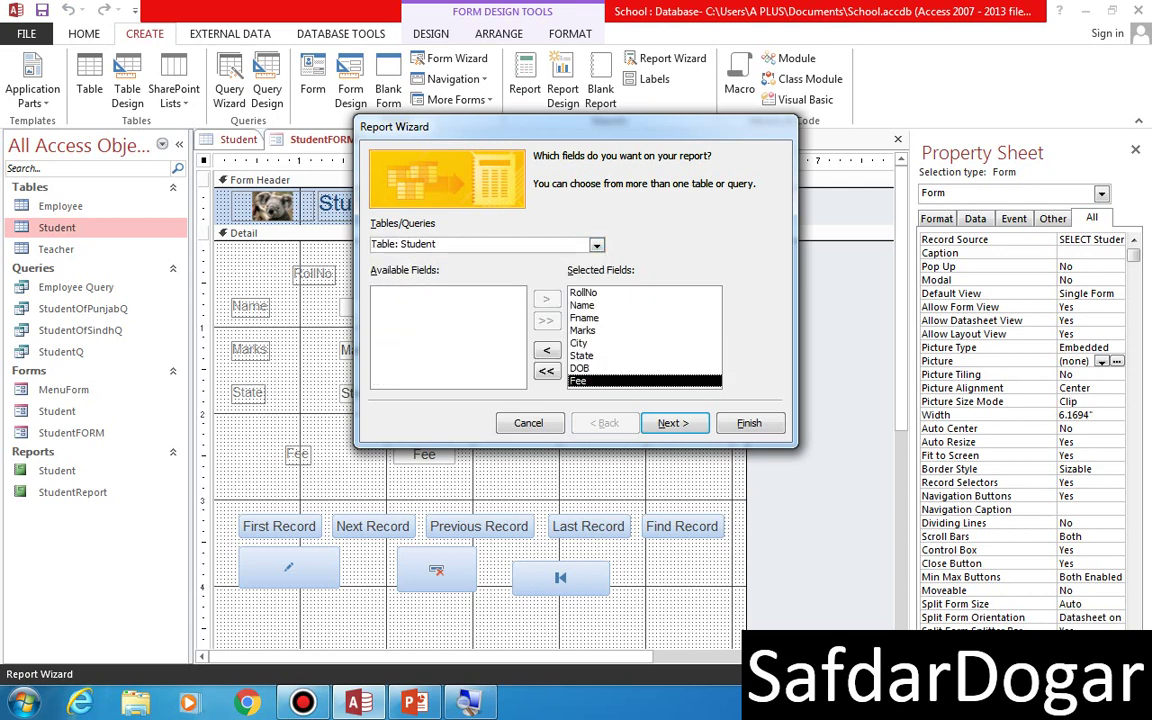
pyautogui.click(674, 423)
pyautogui.click(674, 423)
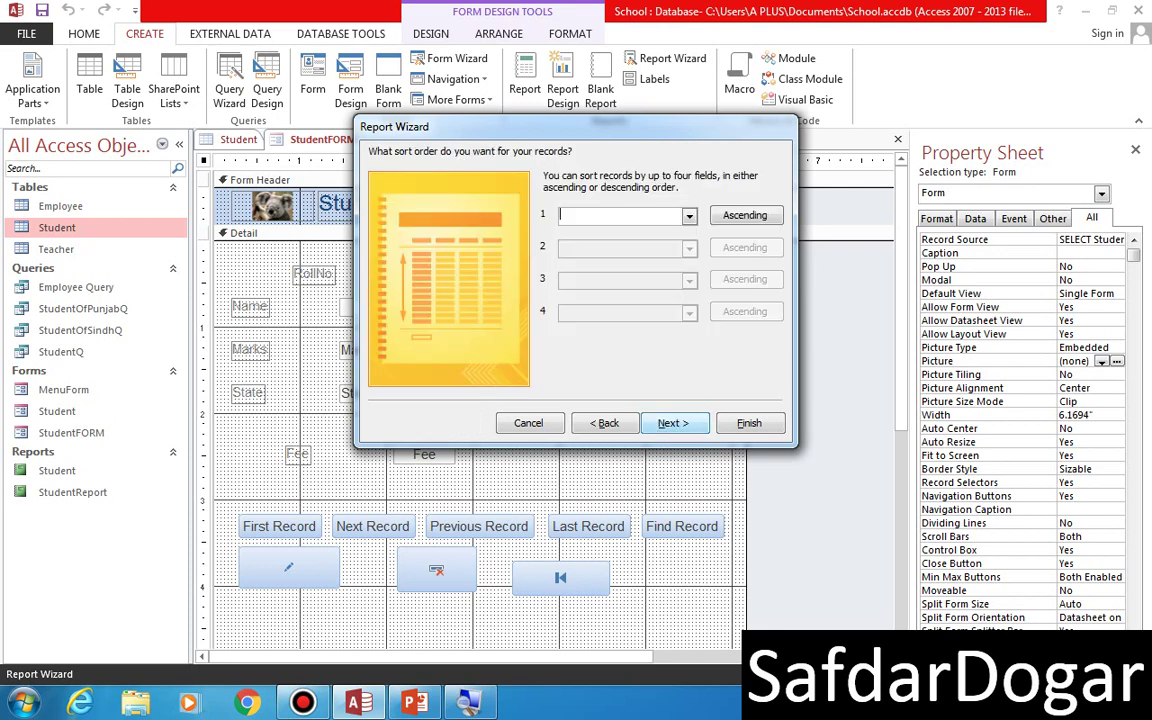
# Skip sorting, keep the Tabular layout in Portrait orientation and finish the wizard with the title Student1, previewing the report.
pyautogui.click(674, 423)
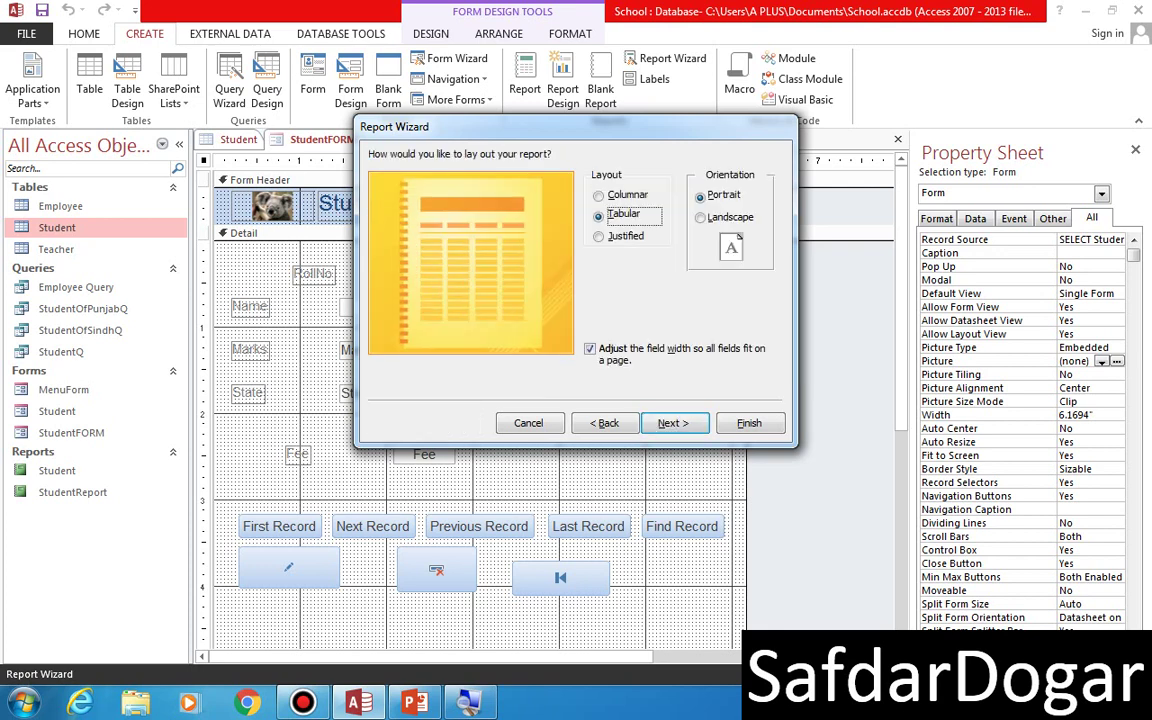
pyautogui.click(674, 423)
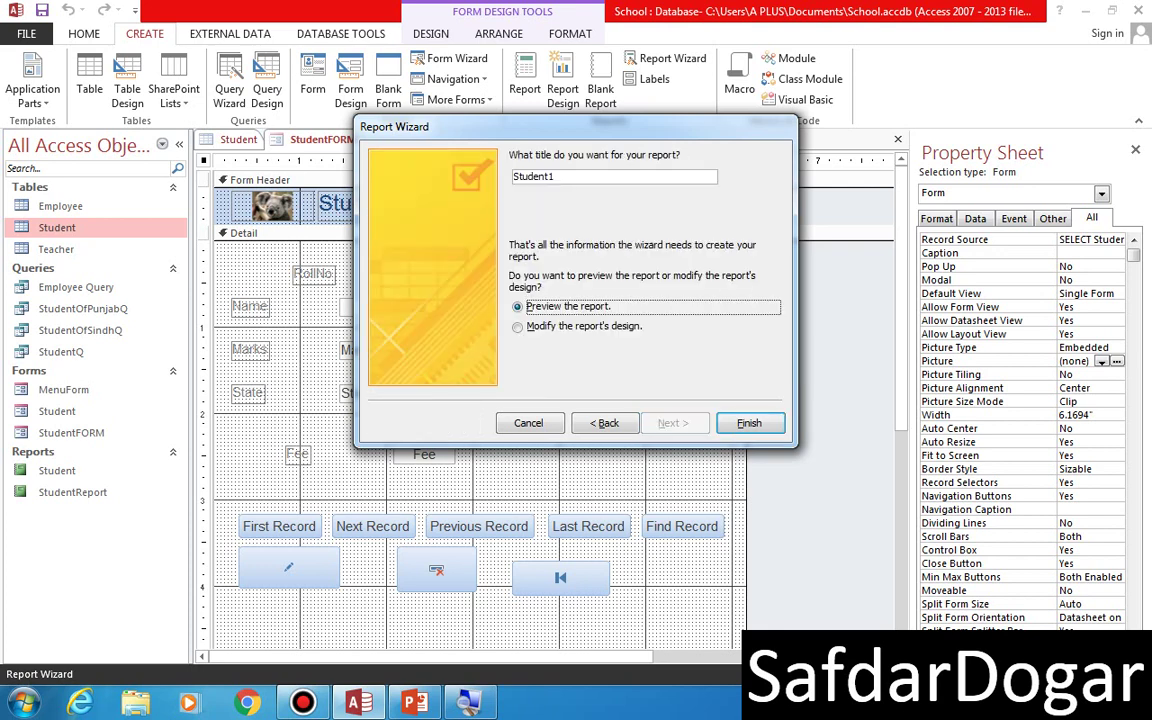
pyautogui.click(749, 423)
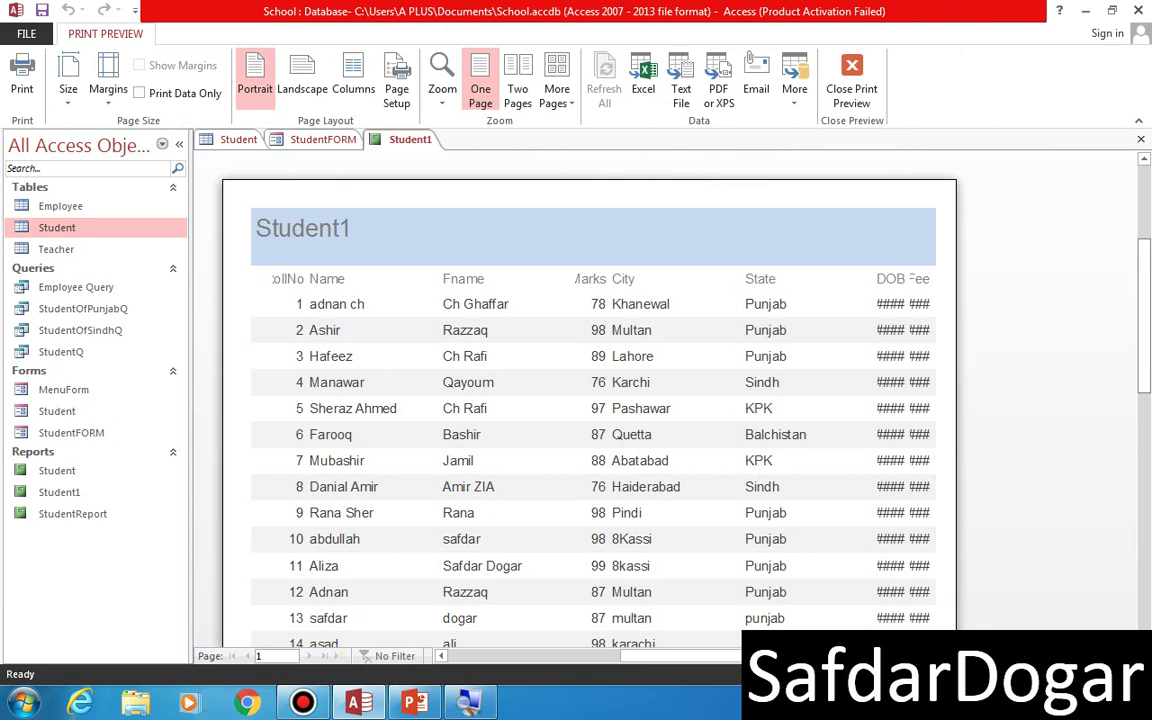
# Examine the Student1 report's columns and records in the print preview, both as a whole page and at 100% zoom.
pyautogui.moveTo(1144, 316); pyautogui.dragTo(1144, 400)
pyautogui.scroll(5, 590, 400)
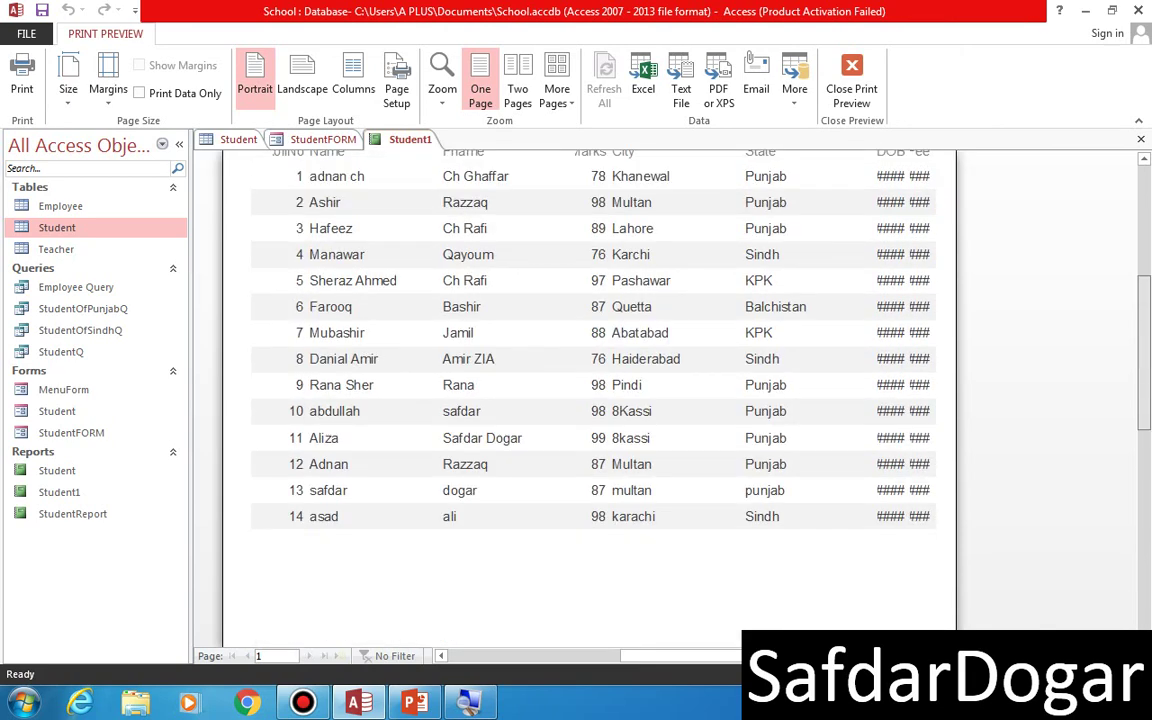
pyautogui.press('z')
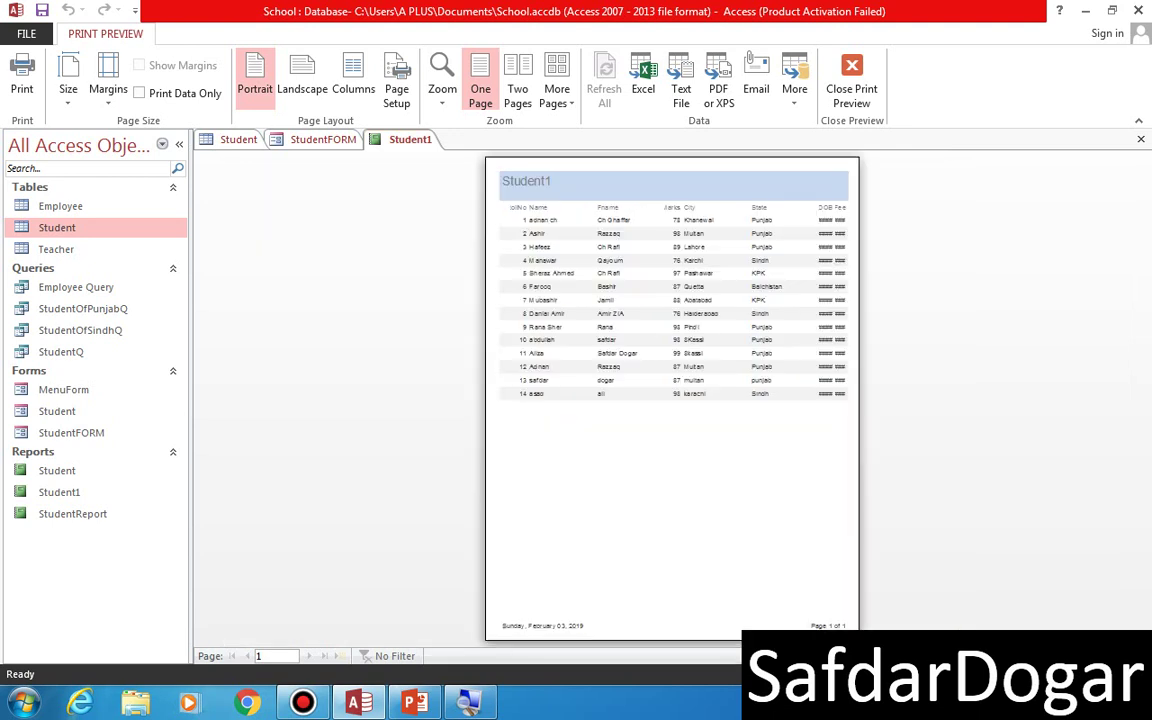
pyautogui.click(442, 95)
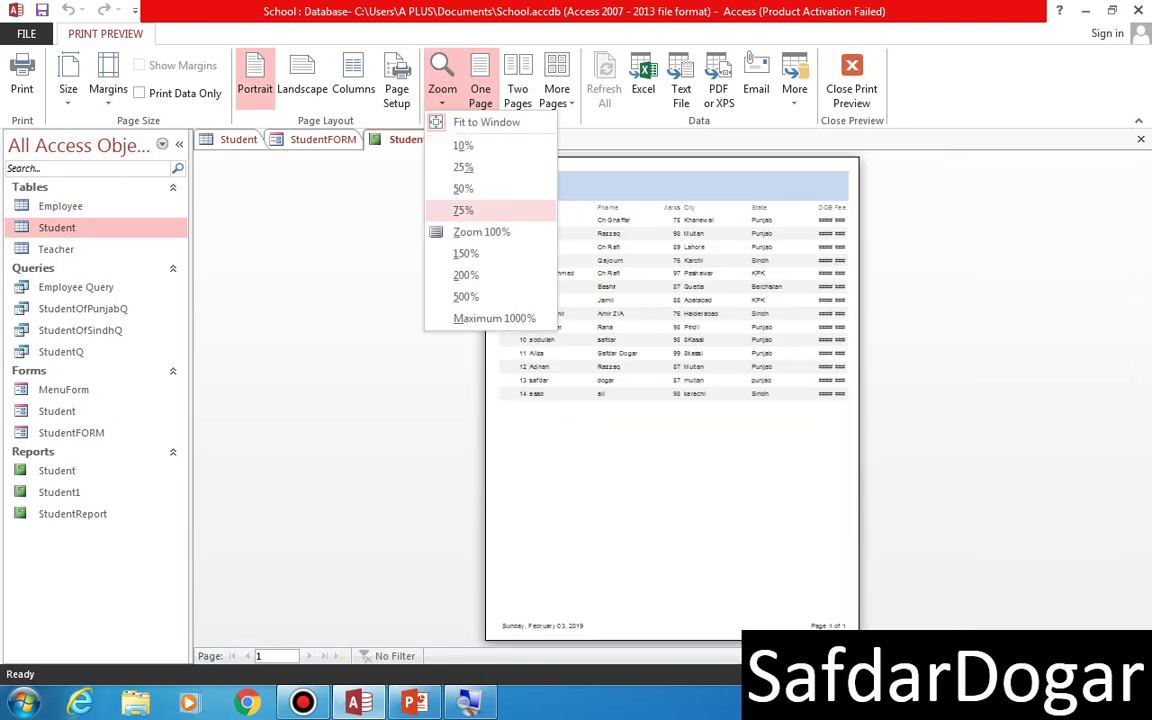
pyautogui.click(481, 231)
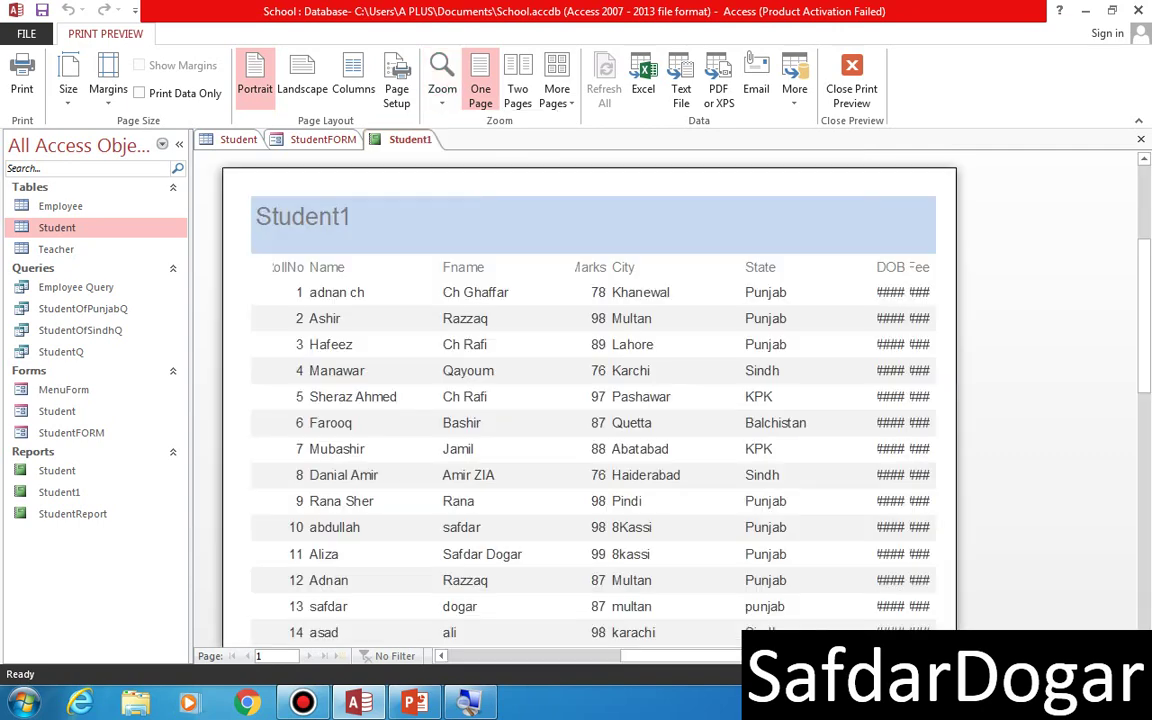
pyautogui.scroll(-10, 589, 400)
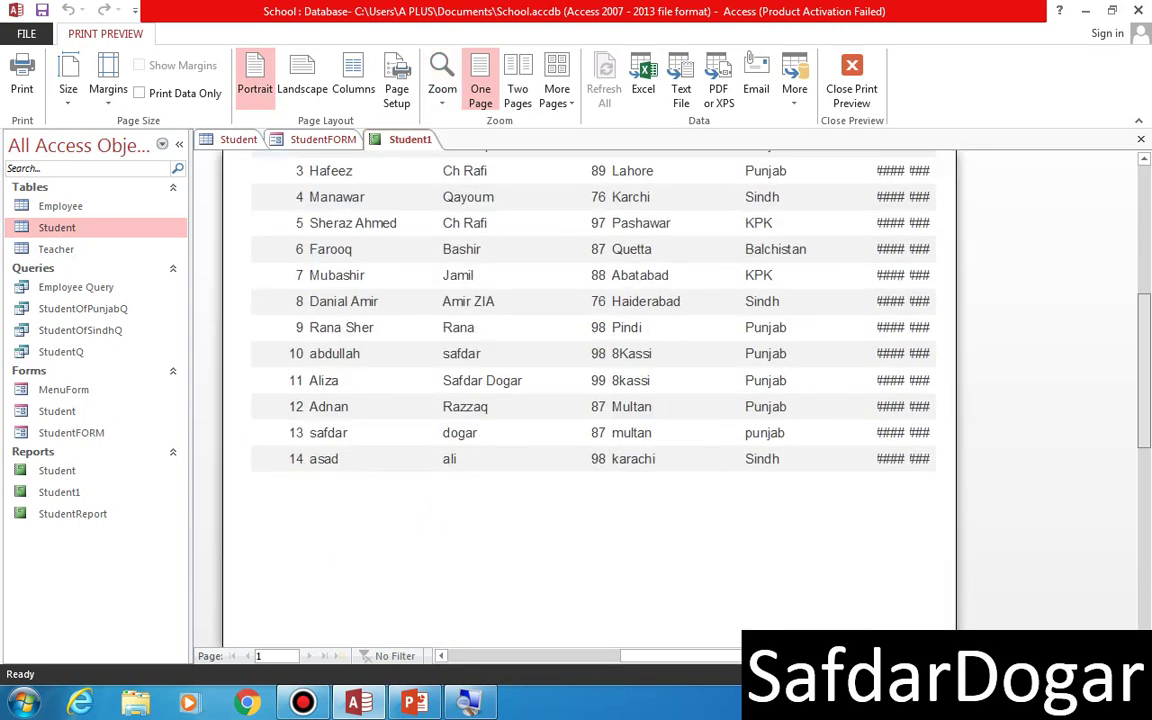
pyautogui.scroll(10, 589, 400)
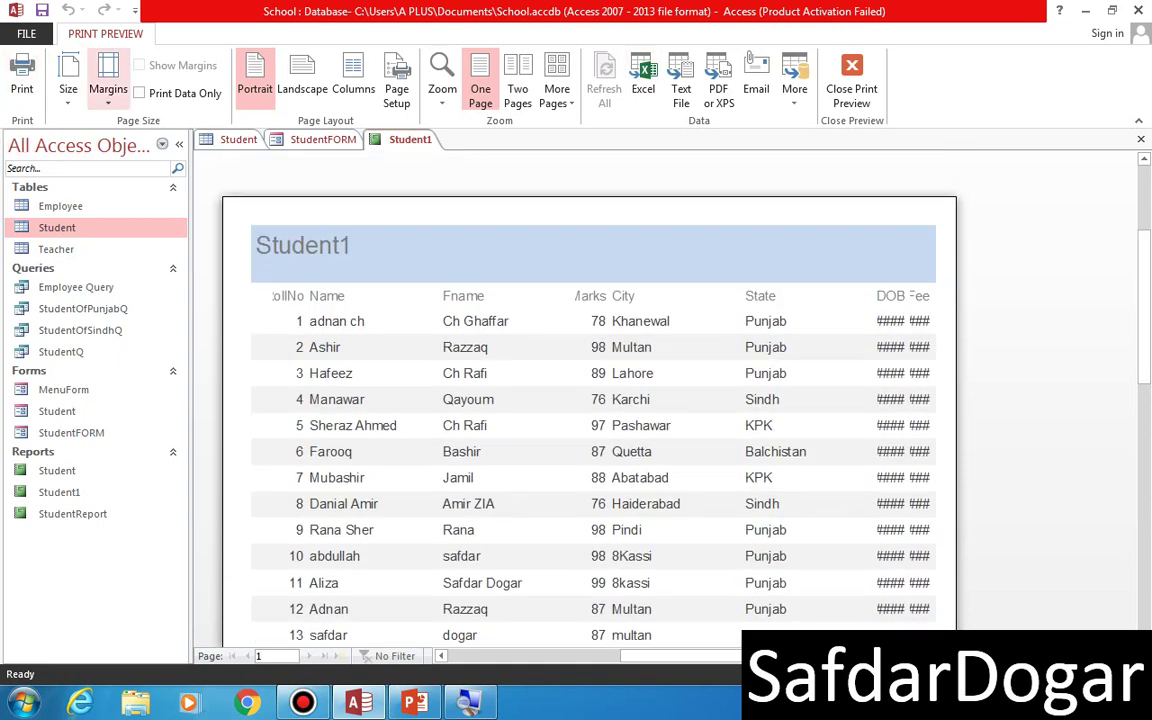
# Review the print settings for the Student1 report without printing, and close its print preview.
pyautogui.click(22, 78)
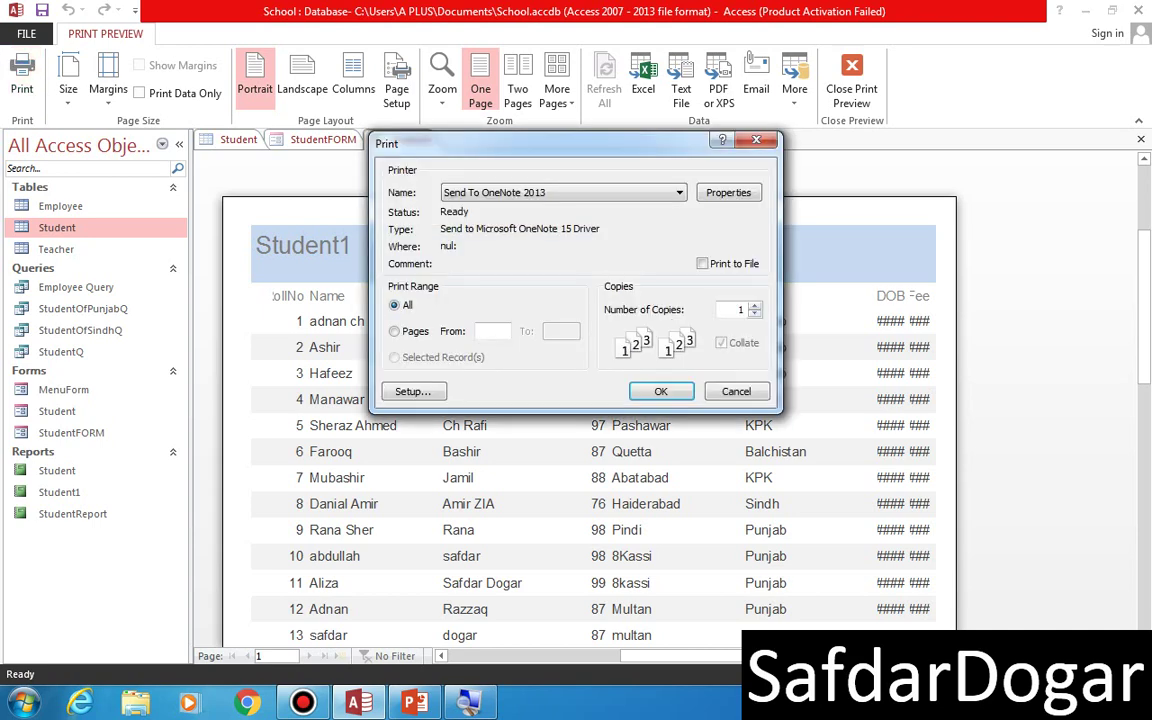
pyautogui.click(736, 391)
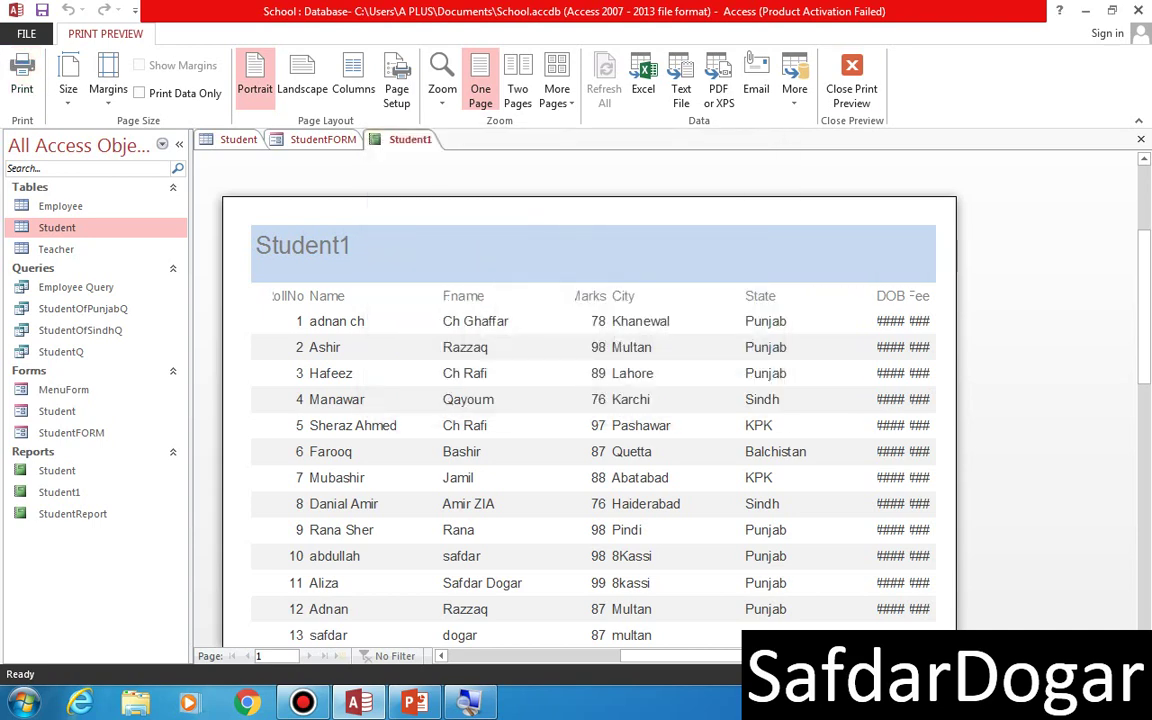
pyautogui.click(851, 80)
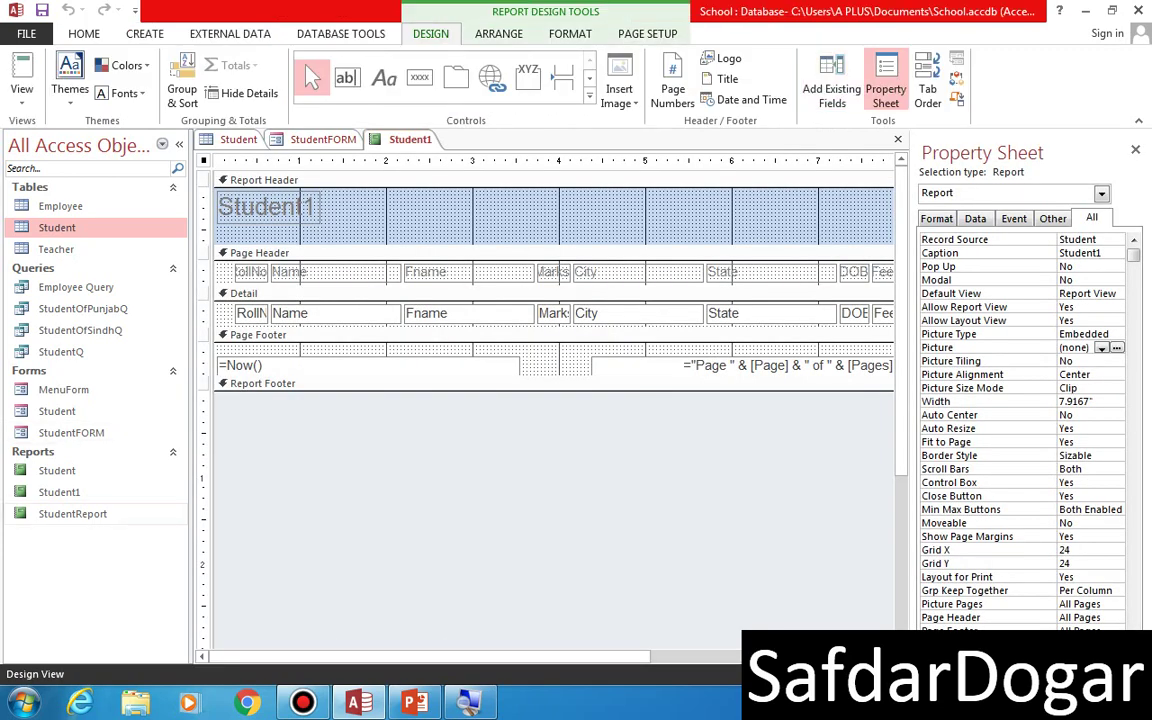
# Open the existing StudentReport to view its records in Report View.
pyautogui.doubleClick(72, 513)
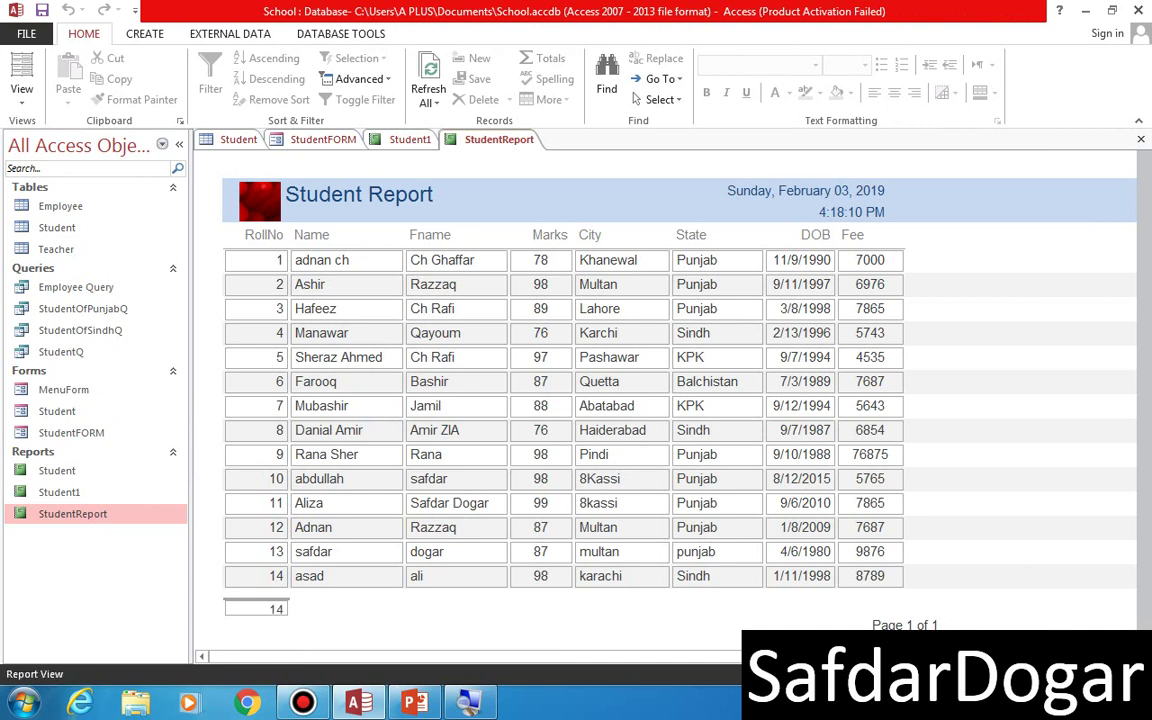
pyautogui.click(350, 333)
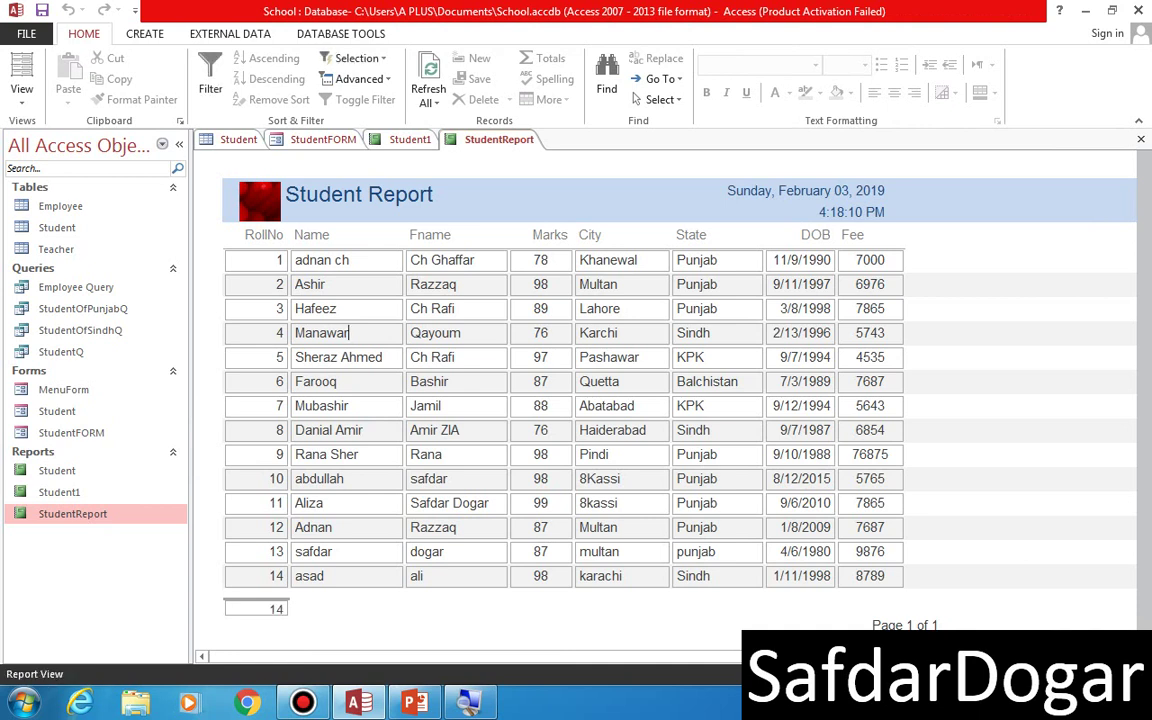